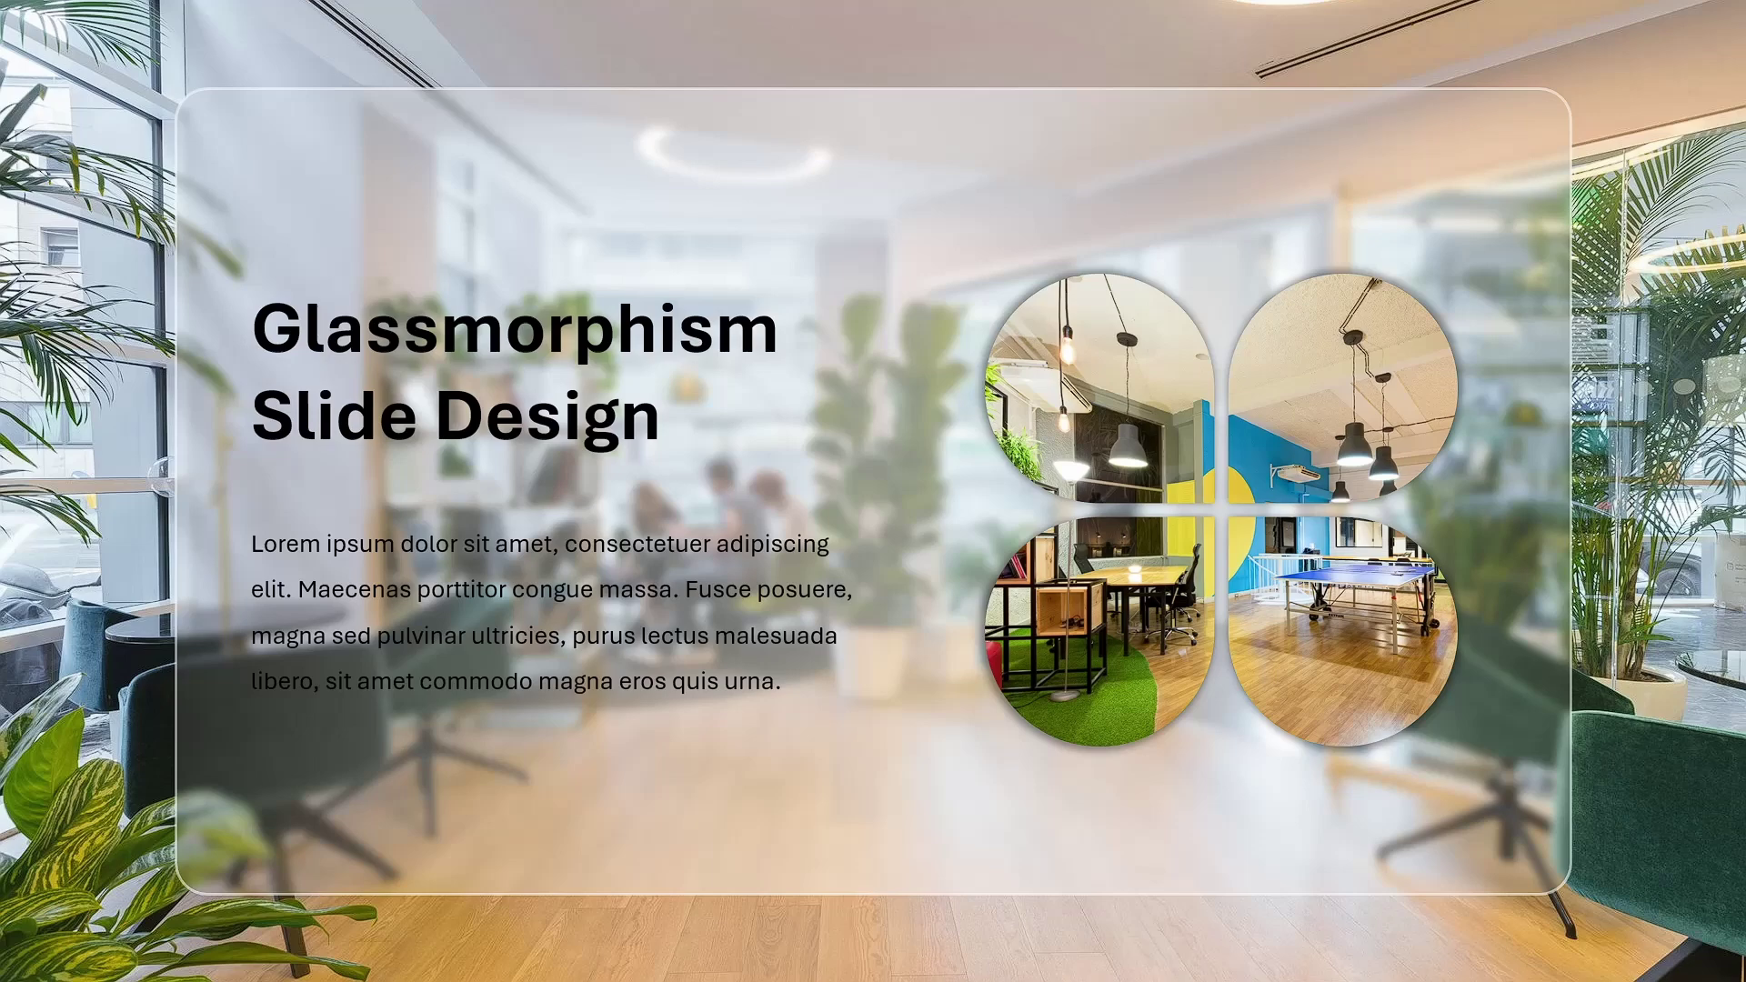
# Advance past the finished-slide preview to the presentation's blank title slide
pyautogui.press('Right')
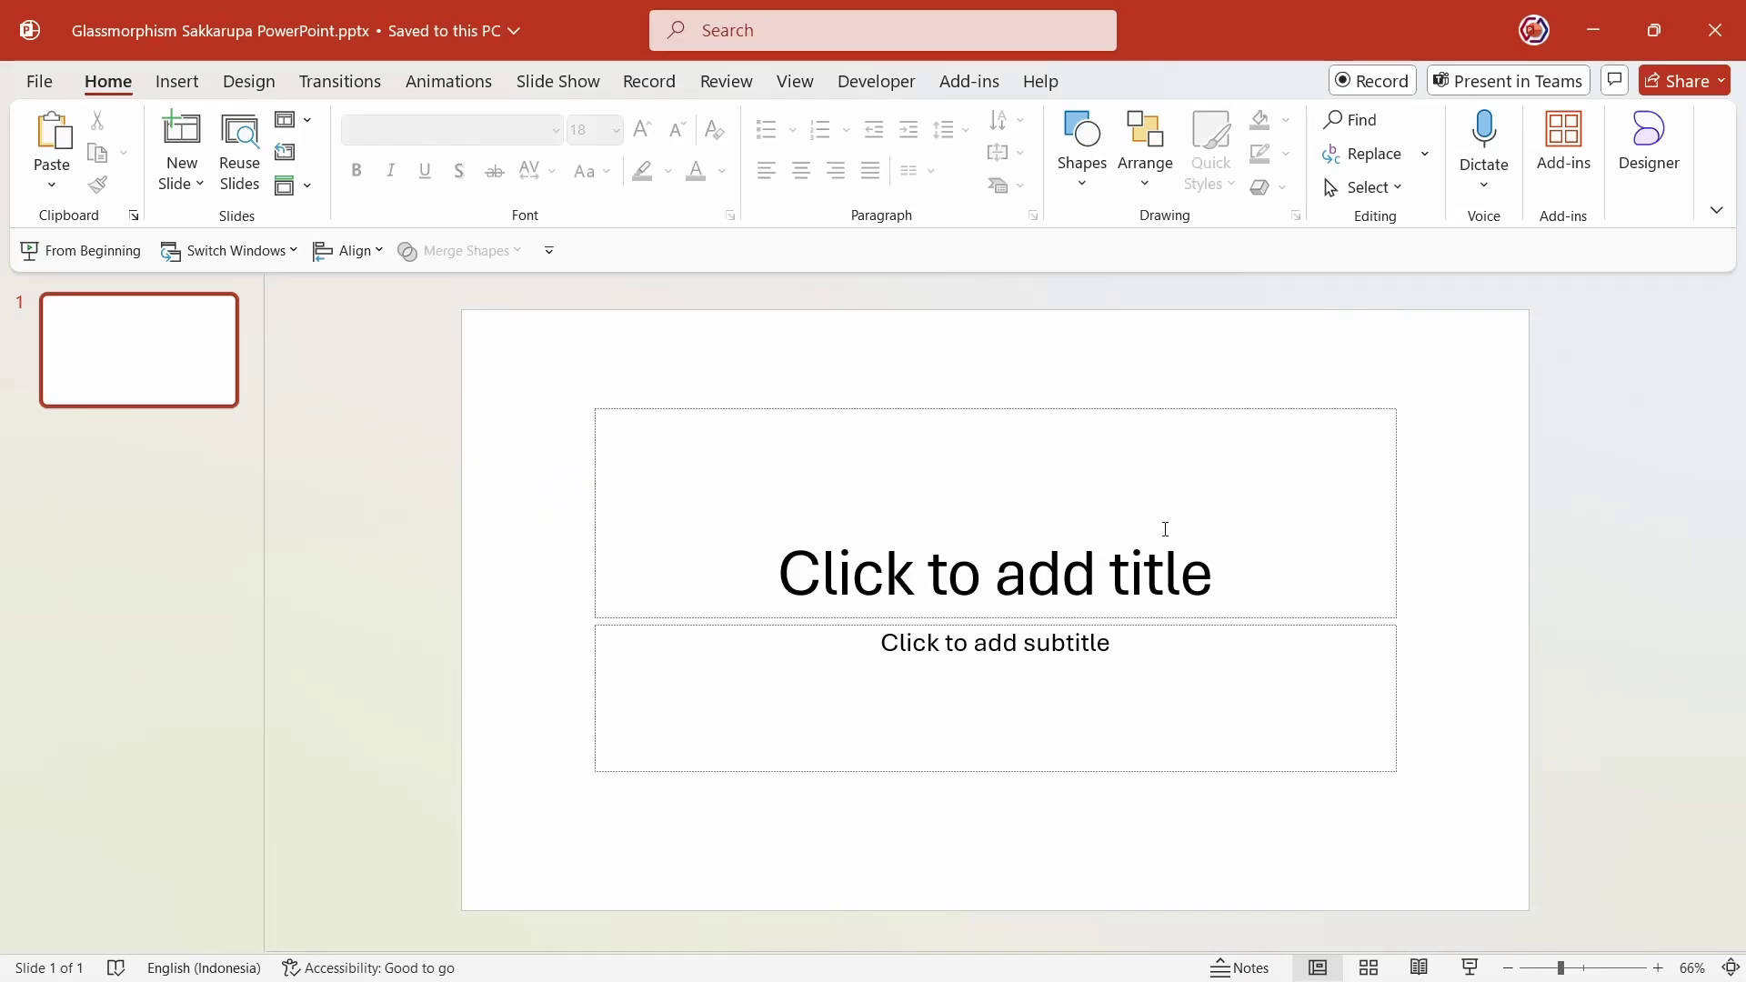
# Switch the slide to the Blank layout and fill its background with the copernico office photo
pyautogui.click(293, 120)
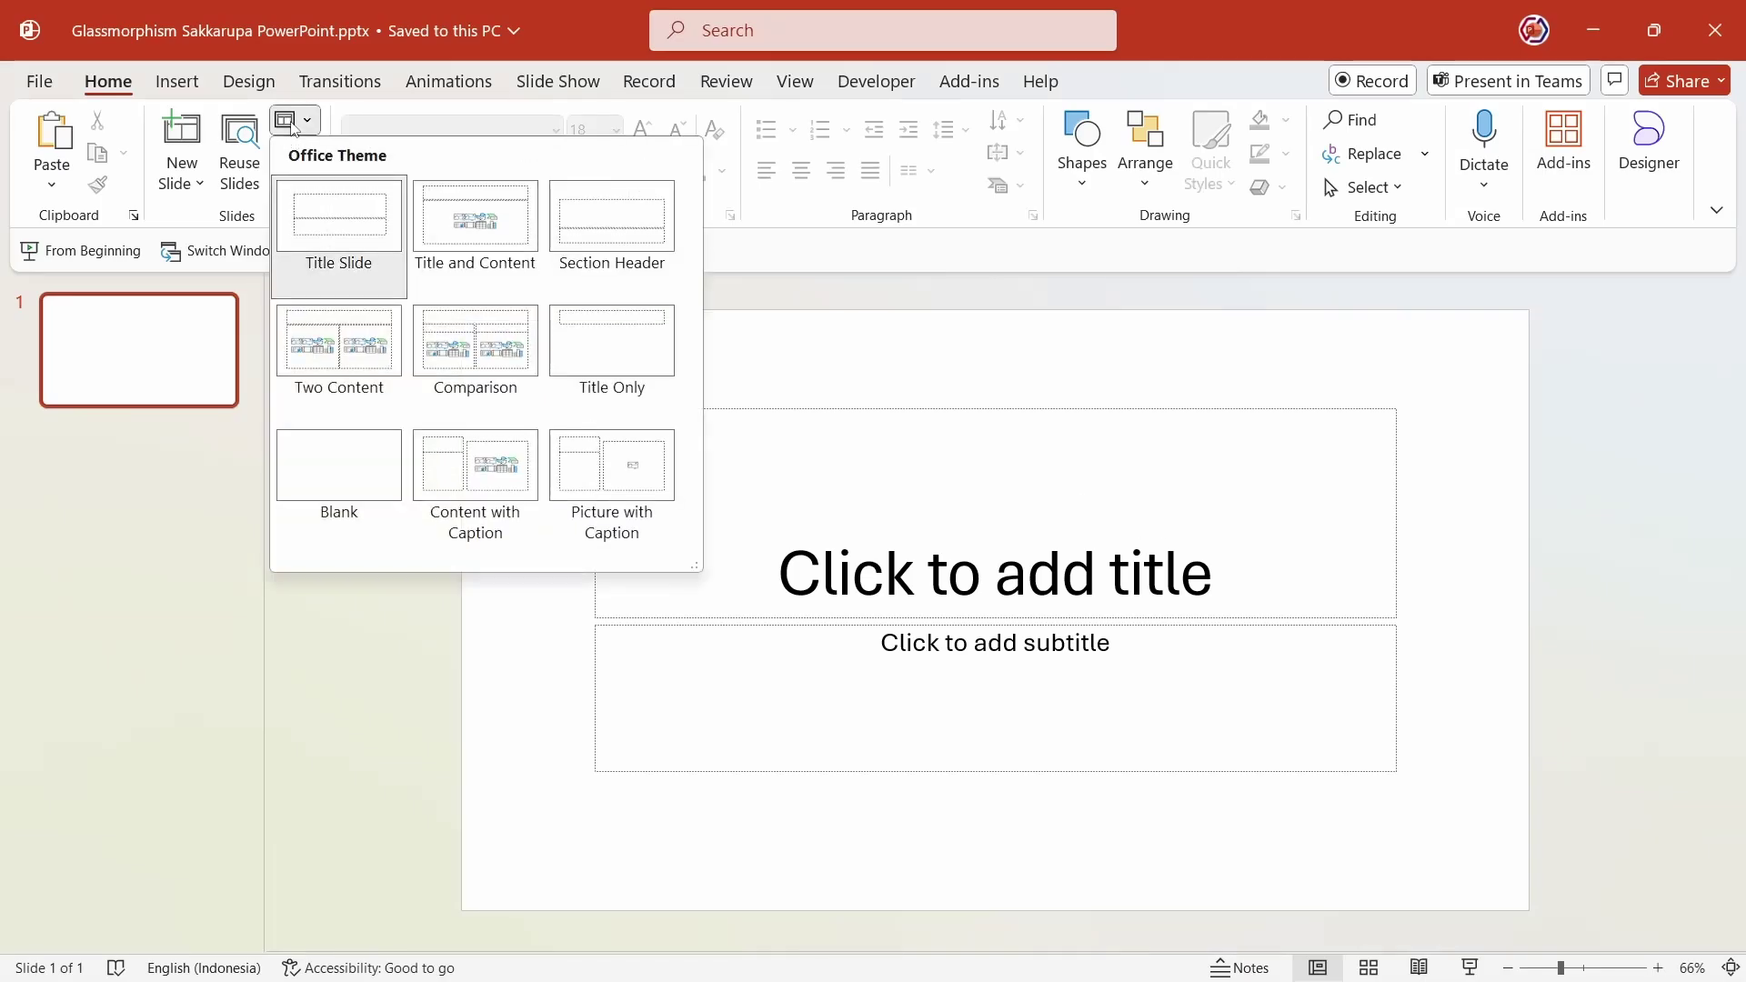
pyautogui.click(380, 469)
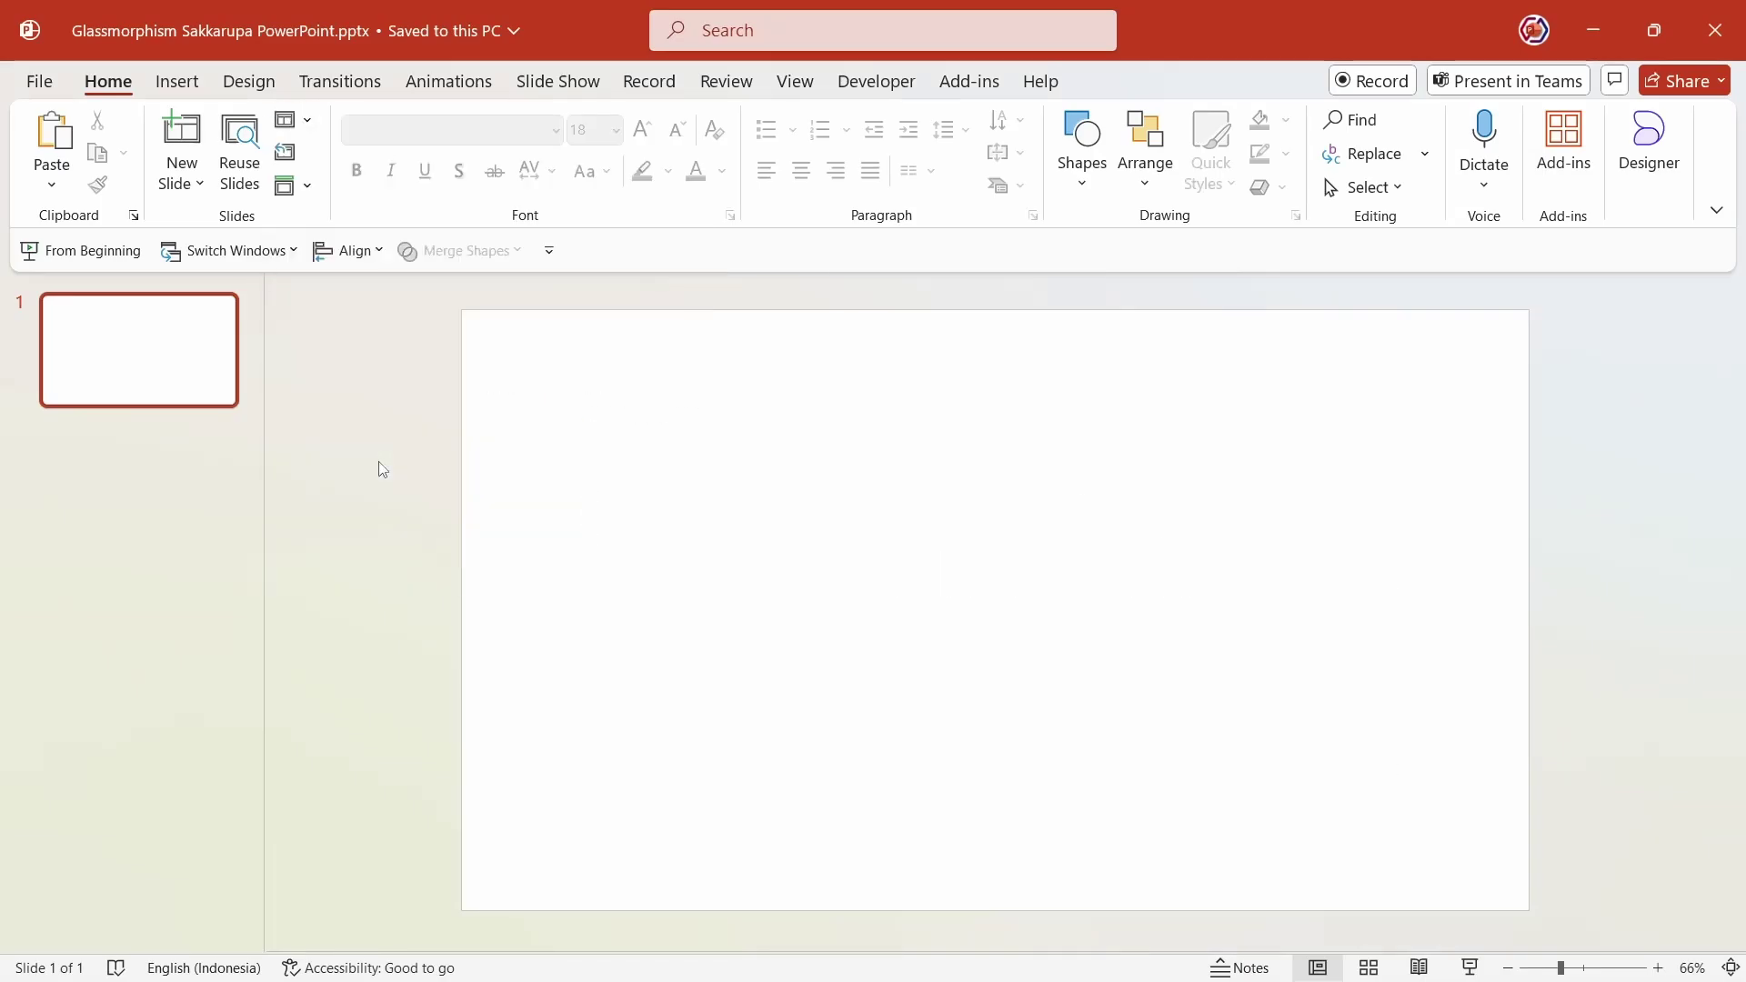
pyautogui.rightClick(800, 432)
pyautogui.click(823, 727)
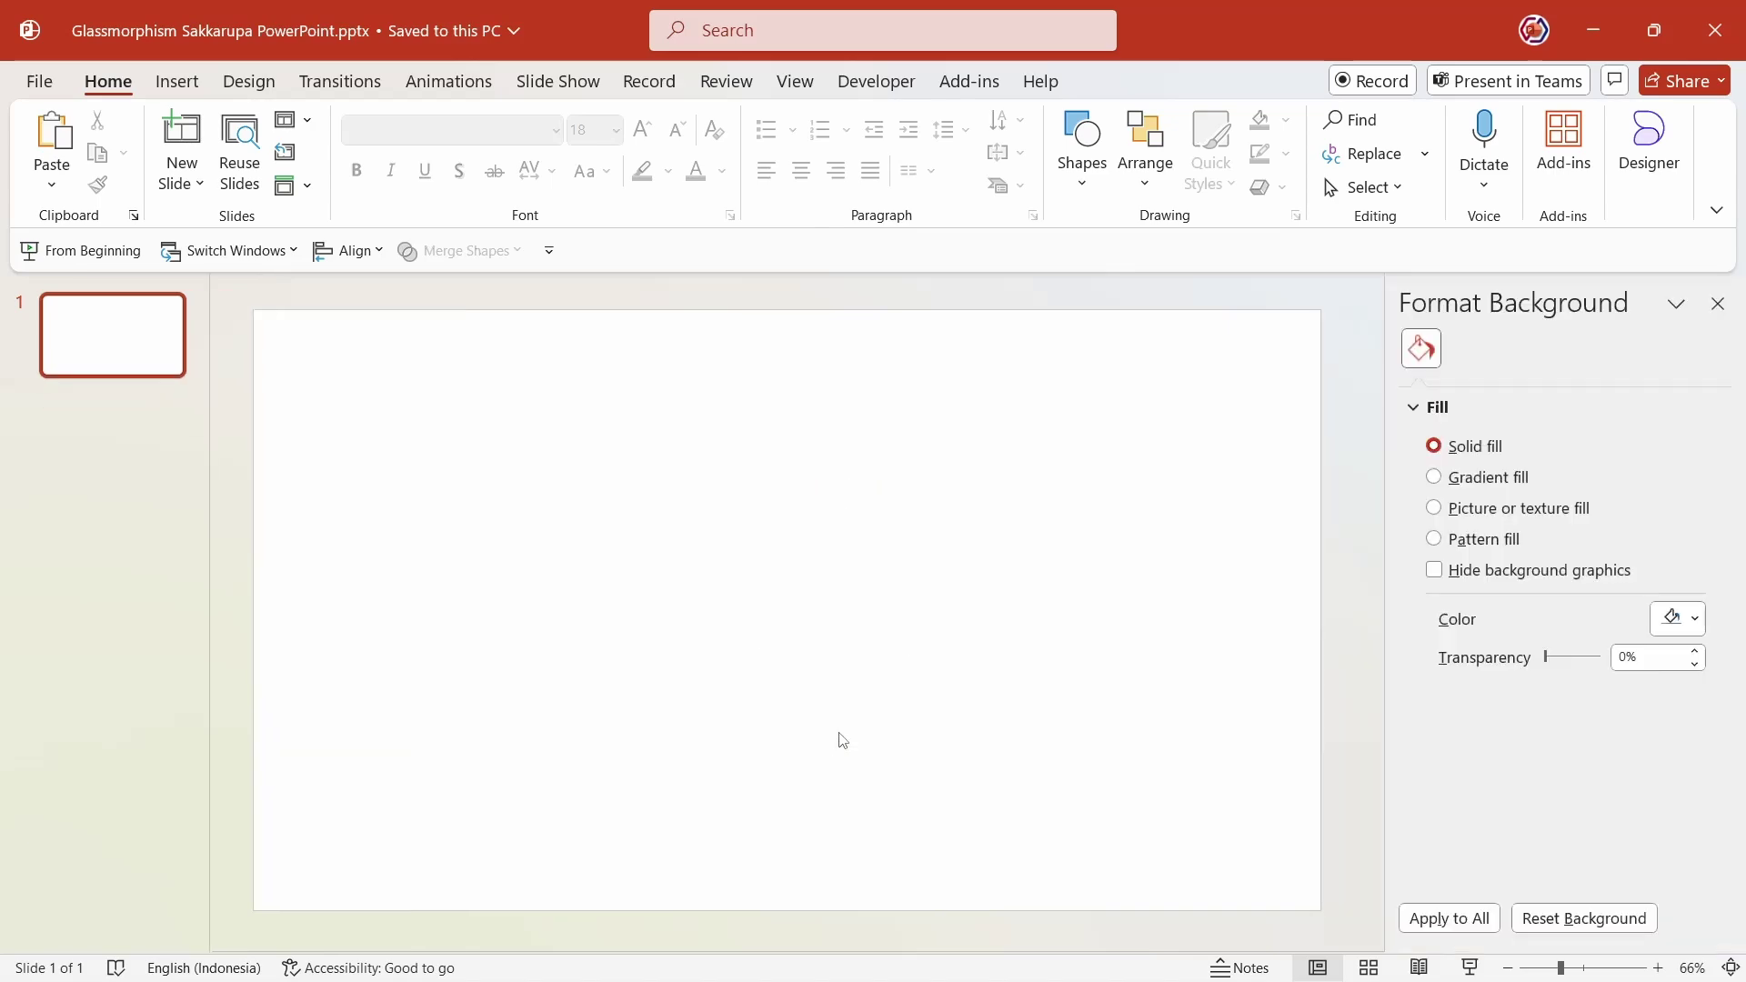
pyautogui.click(1498, 520)
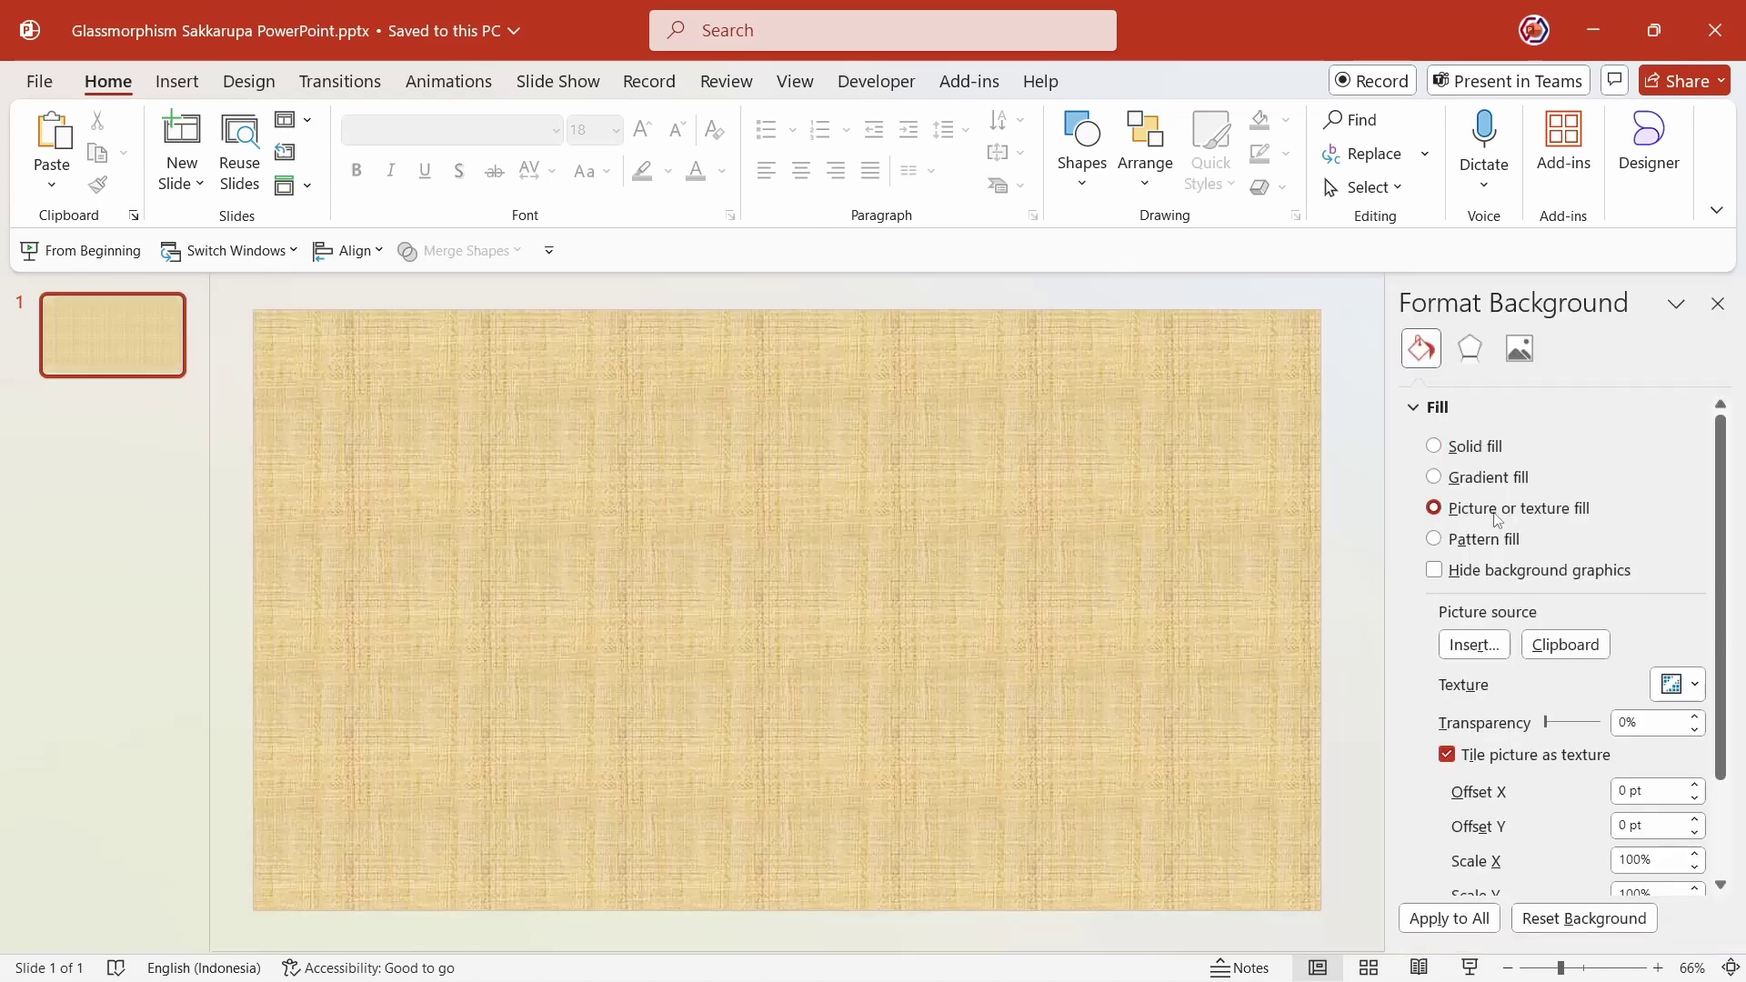
pyautogui.click(1475, 644)
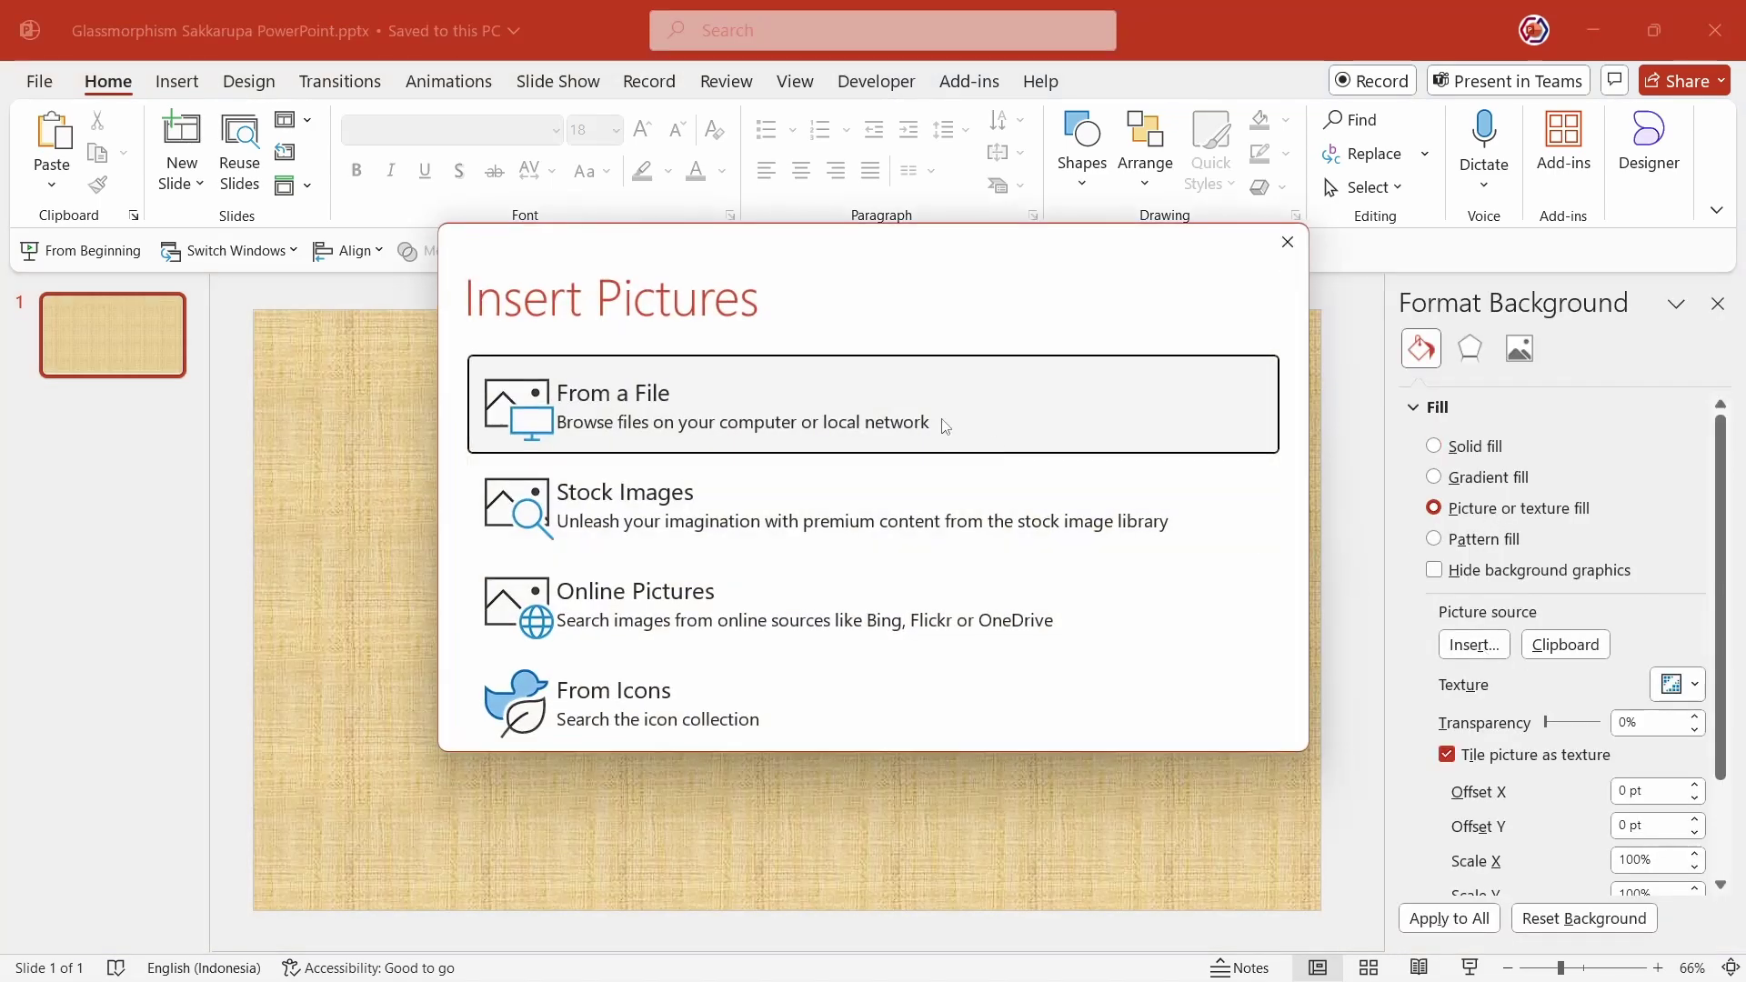
pyautogui.click(932, 419)
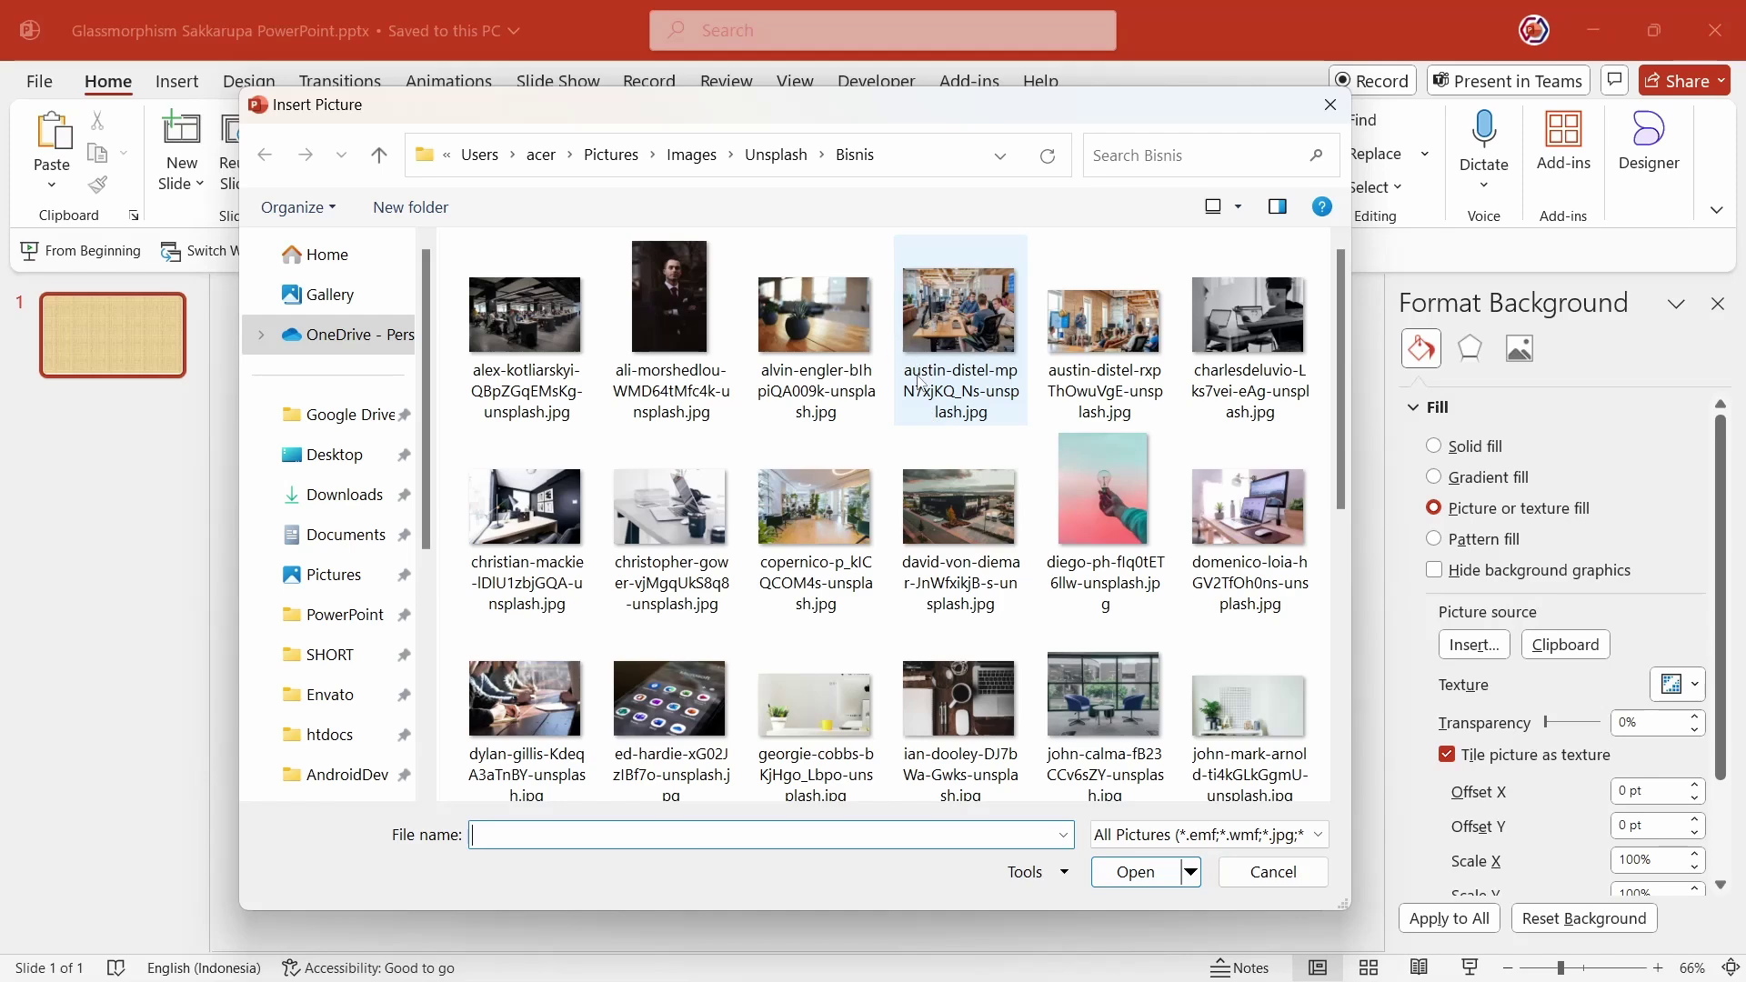
pyautogui.doubleClick(855, 512)
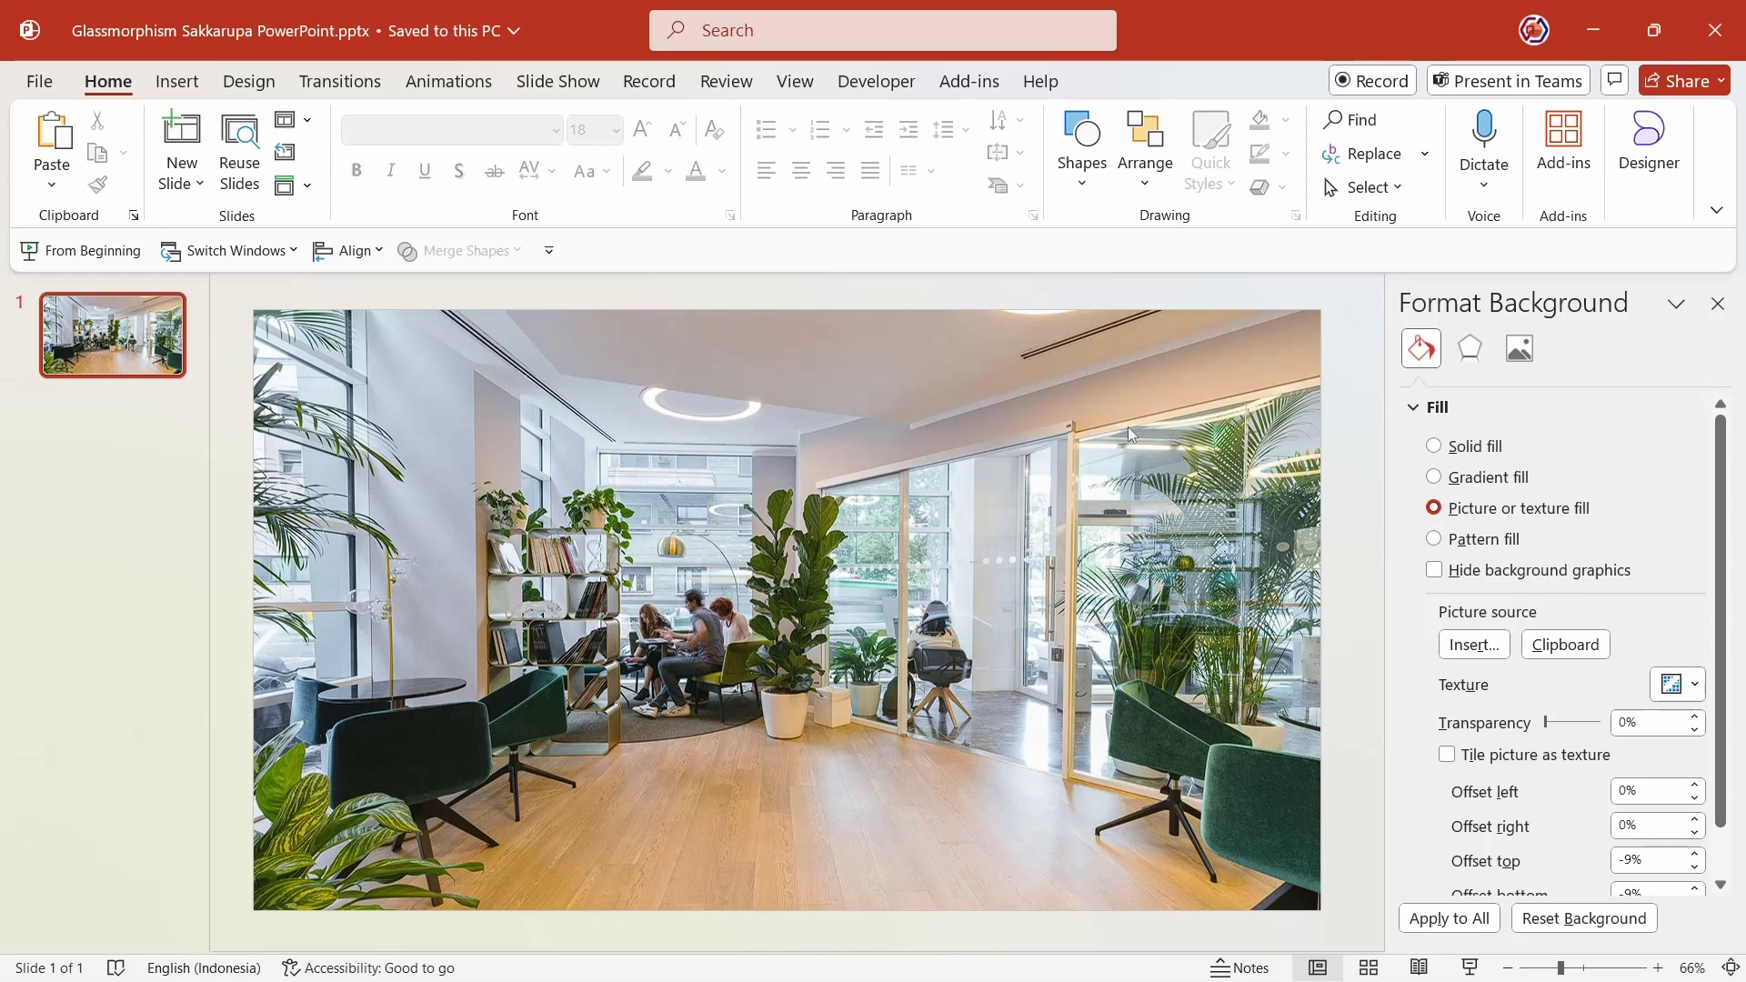
# Apply a Blur artistic effect with radius 10 to the background photo
pyautogui.click(1474, 356)
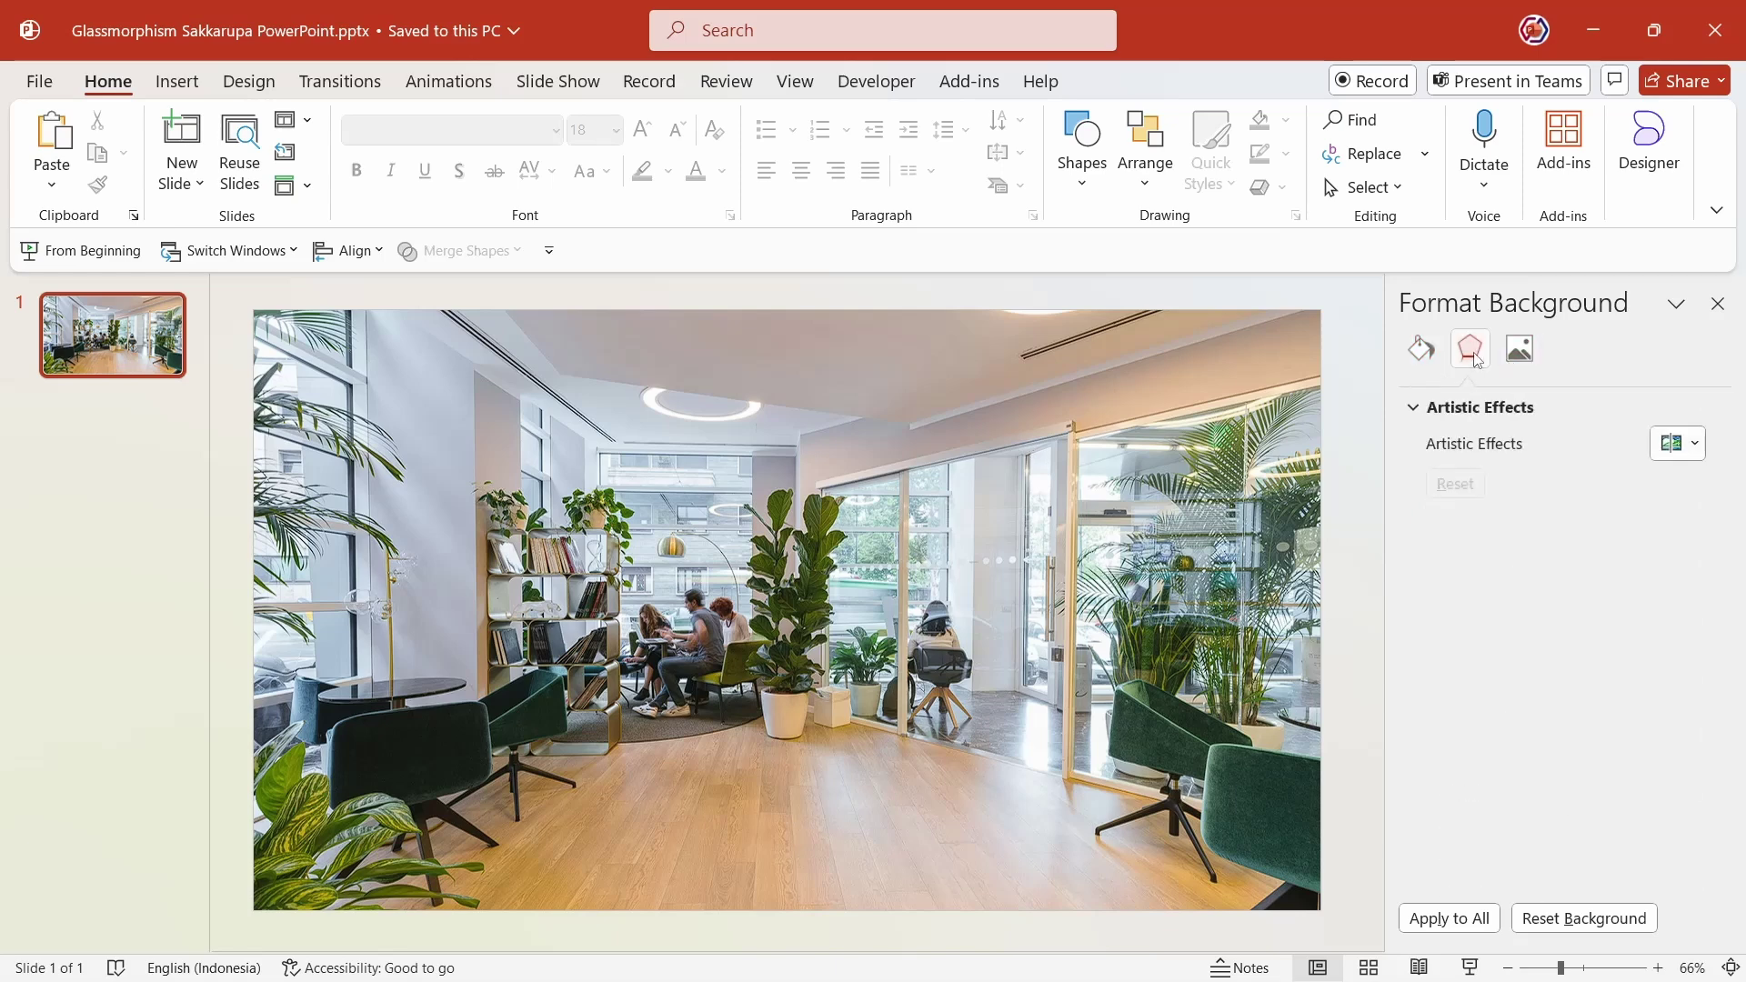
pyautogui.click(1678, 443)
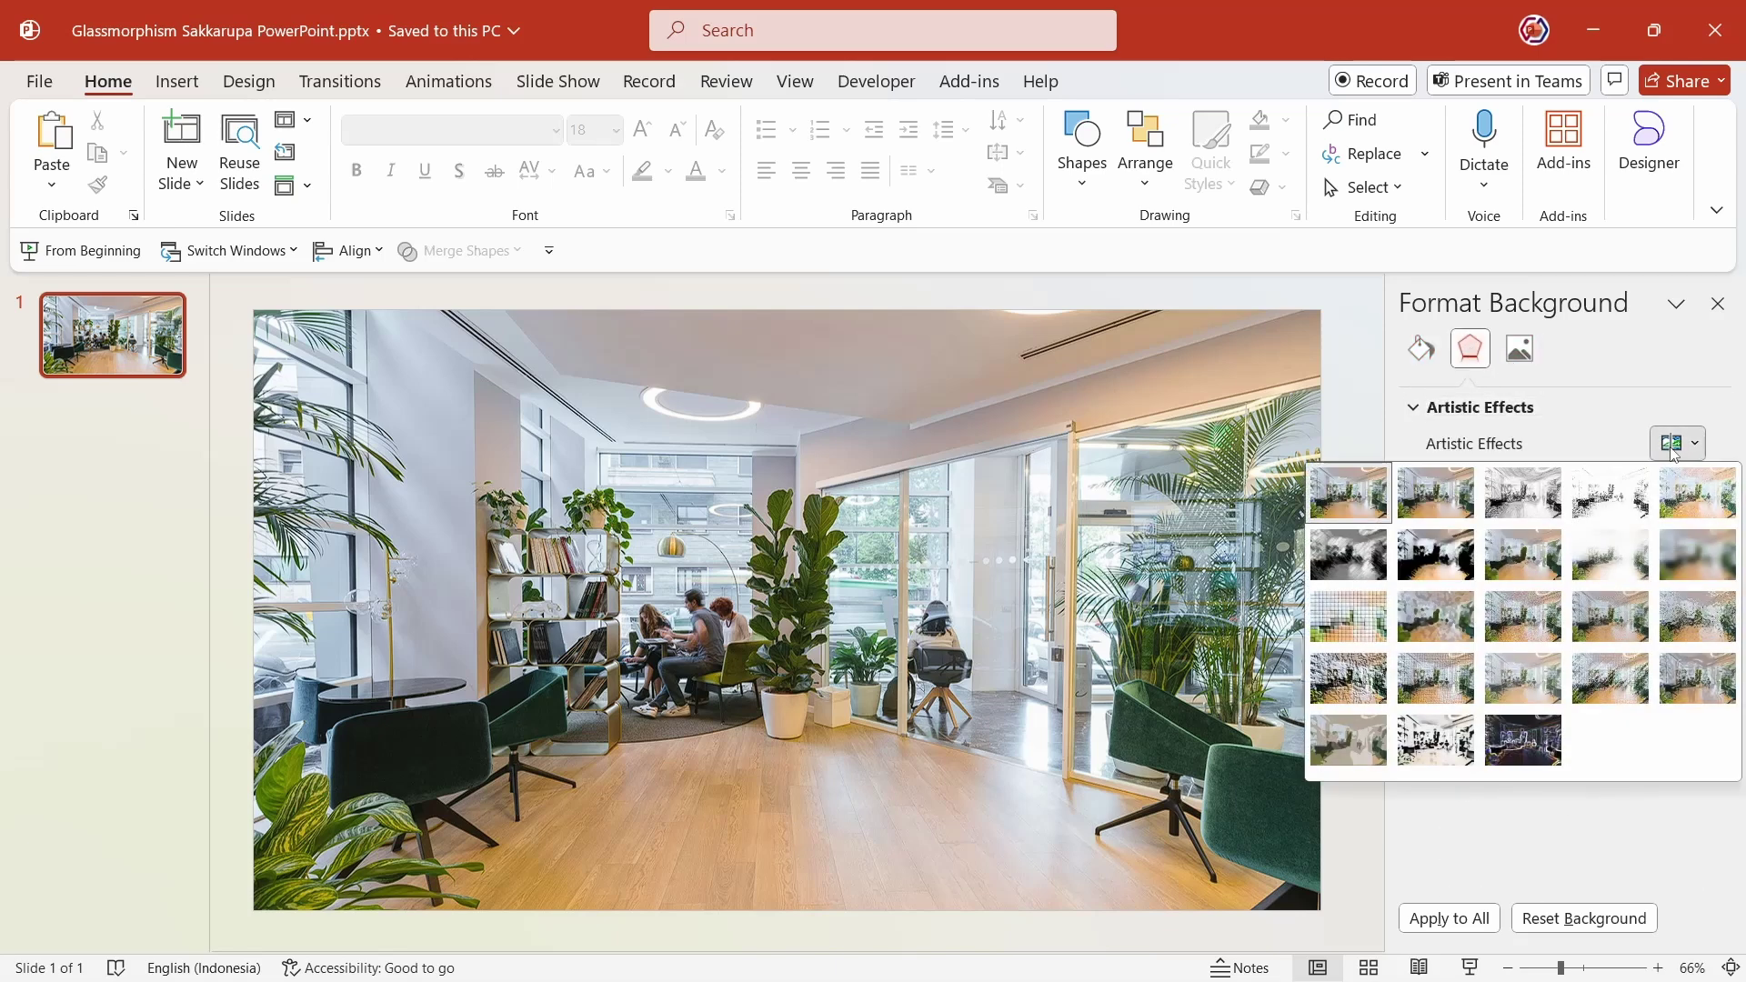
pyautogui.click(1692, 555)
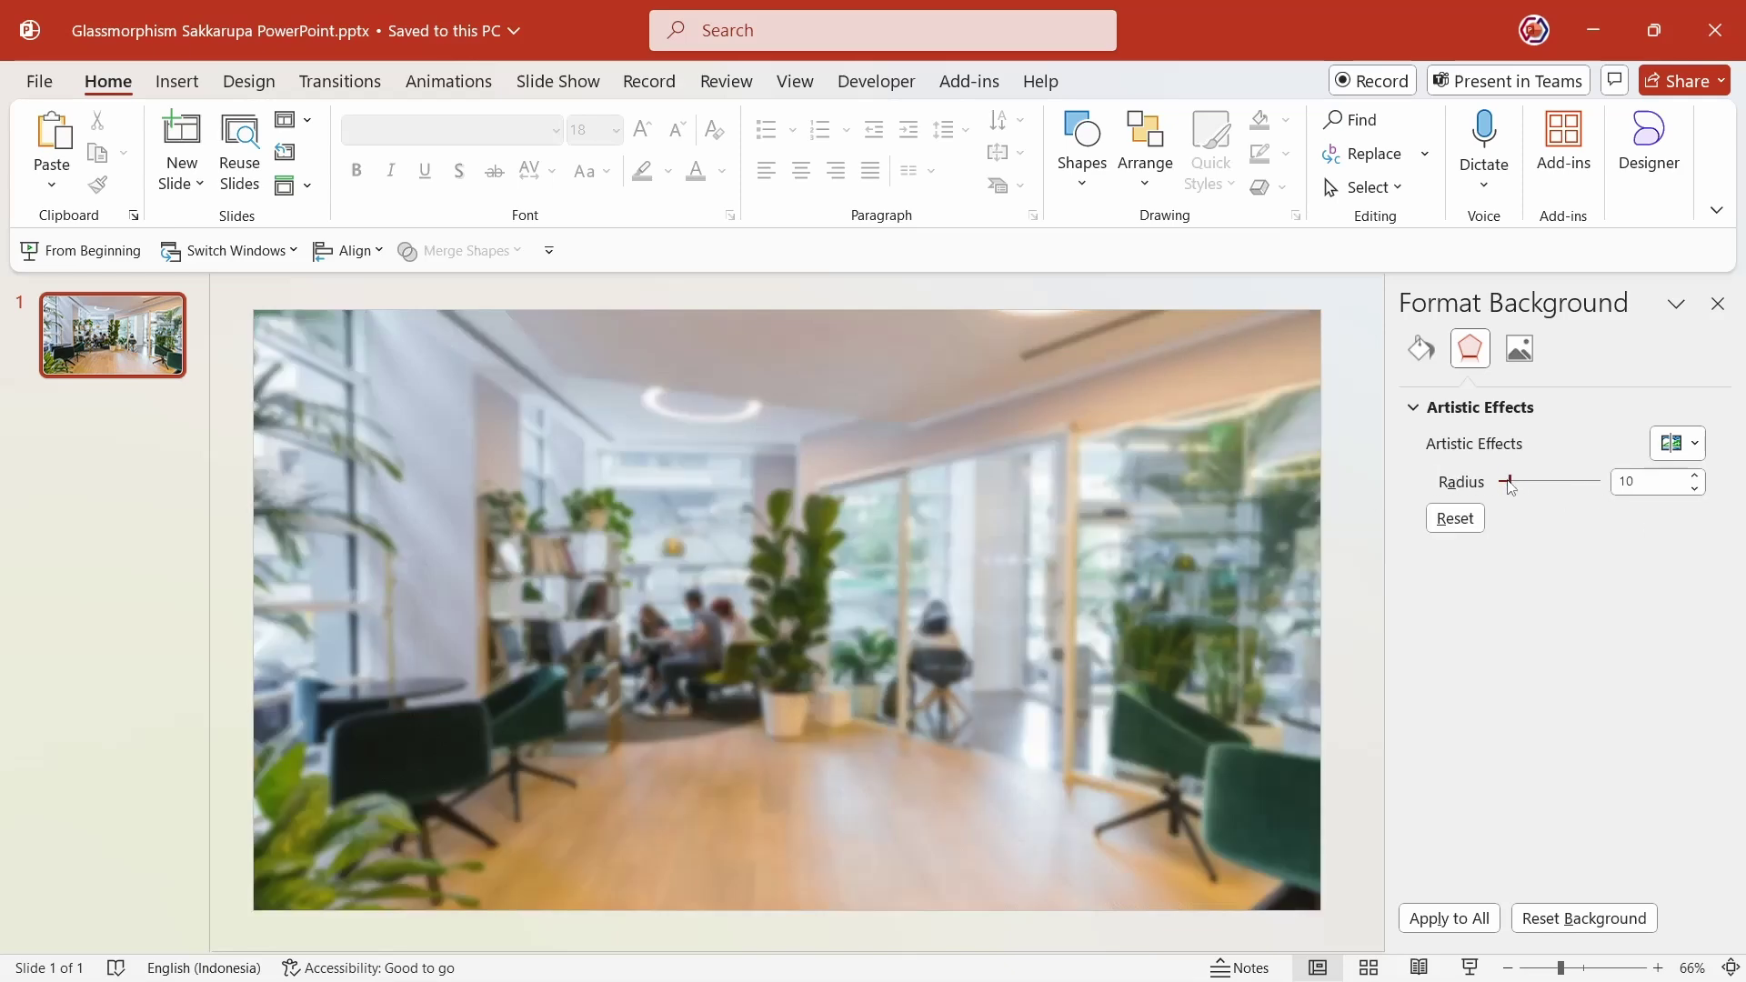
pyautogui.moveTo(1509, 485)
pyautogui.mouseDown()
pyautogui.moveTo(1530, 481)
pyautogui.moveTo(1513, 489)
pyautogui.mouseUp()
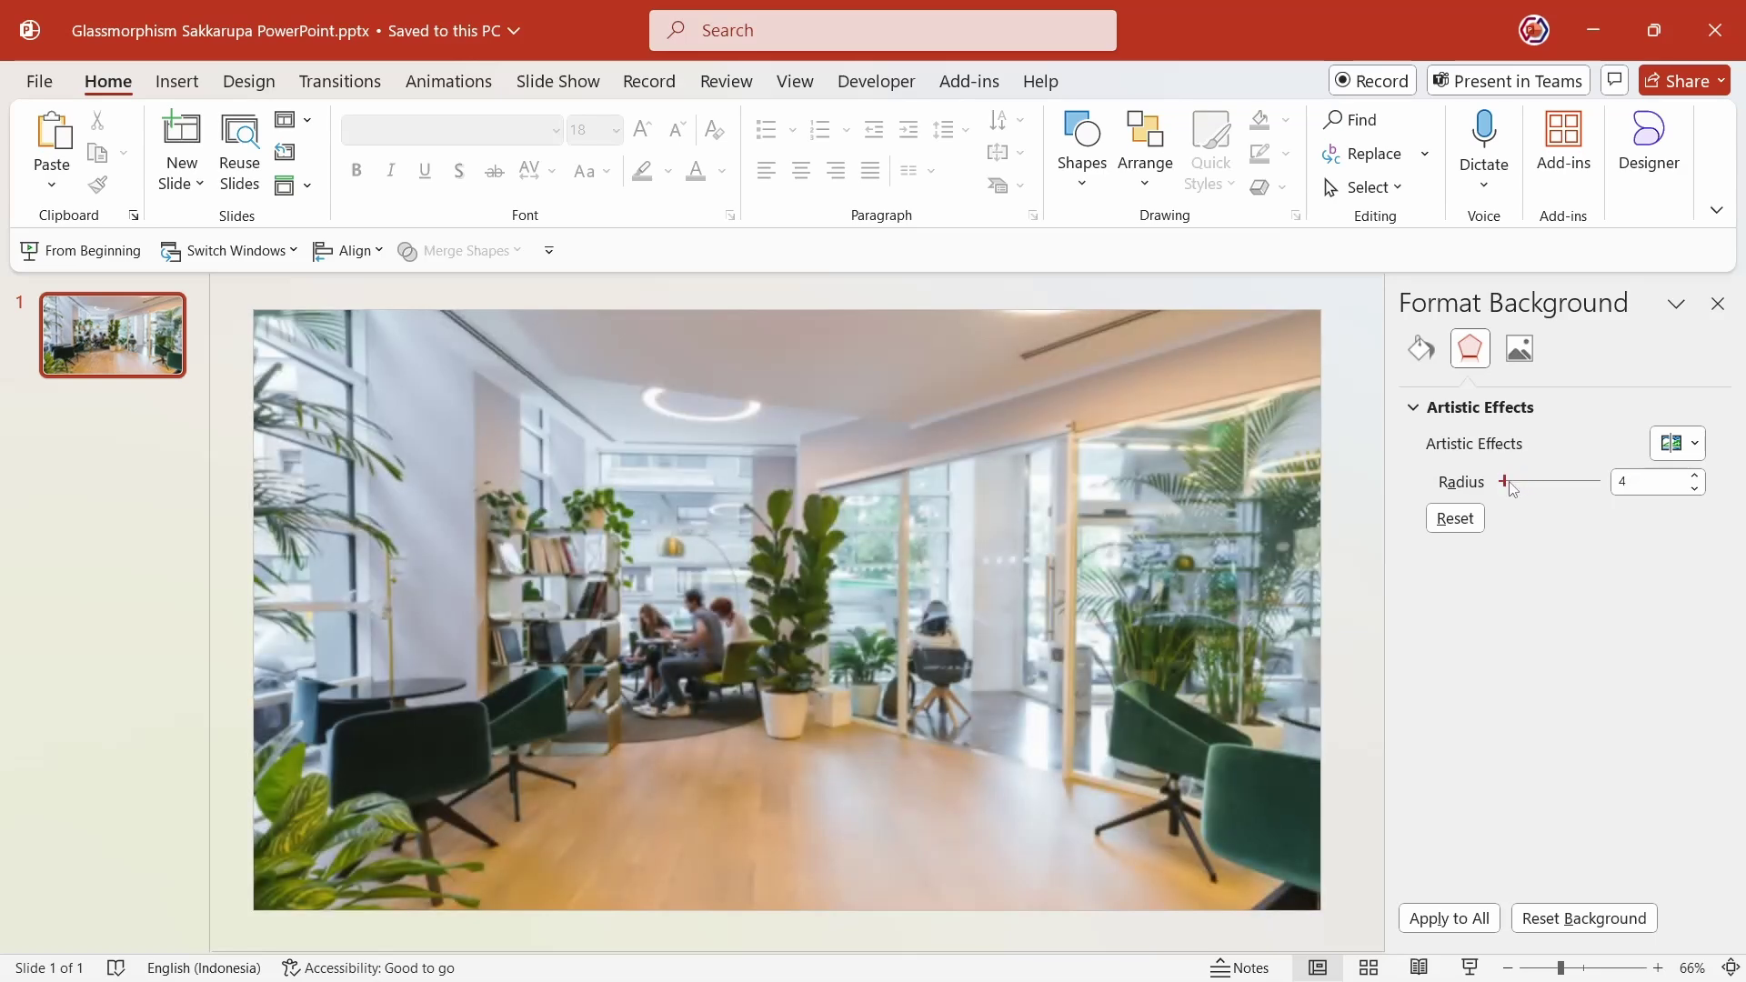
pyautogui.doubleClick(1648, 483)
pyautogui.write('10')
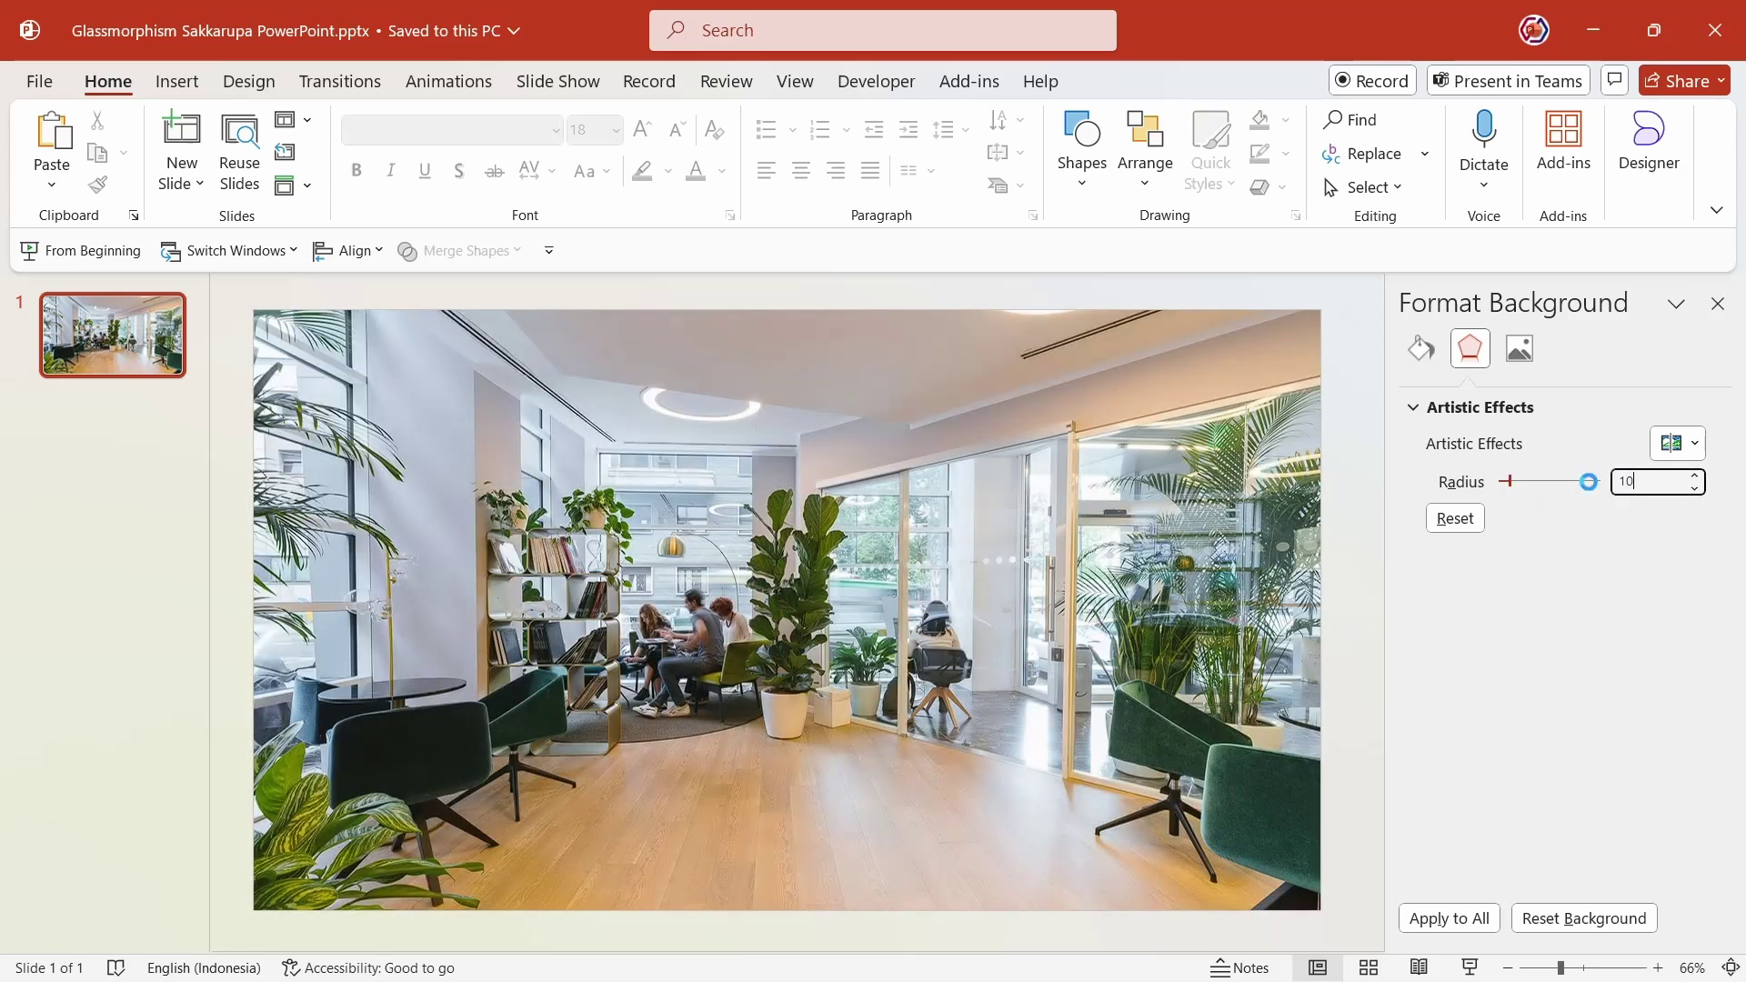
pyautogui.press('Return')
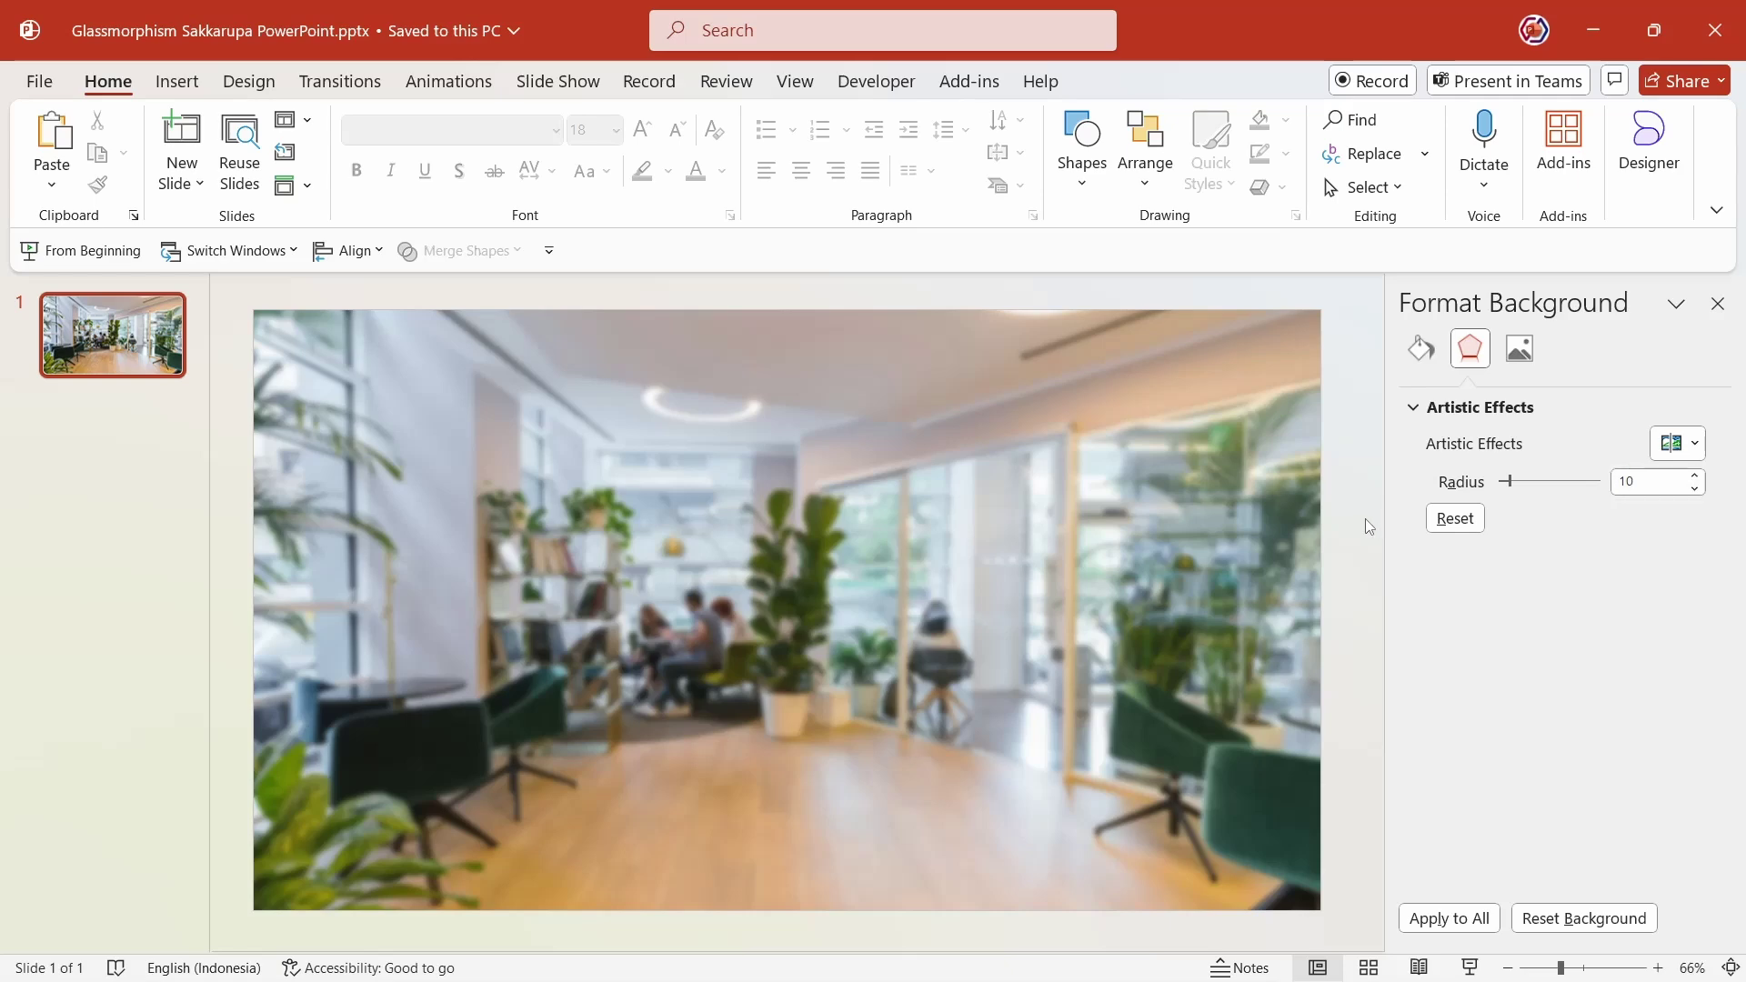
pyautogui.click(1718, 304)
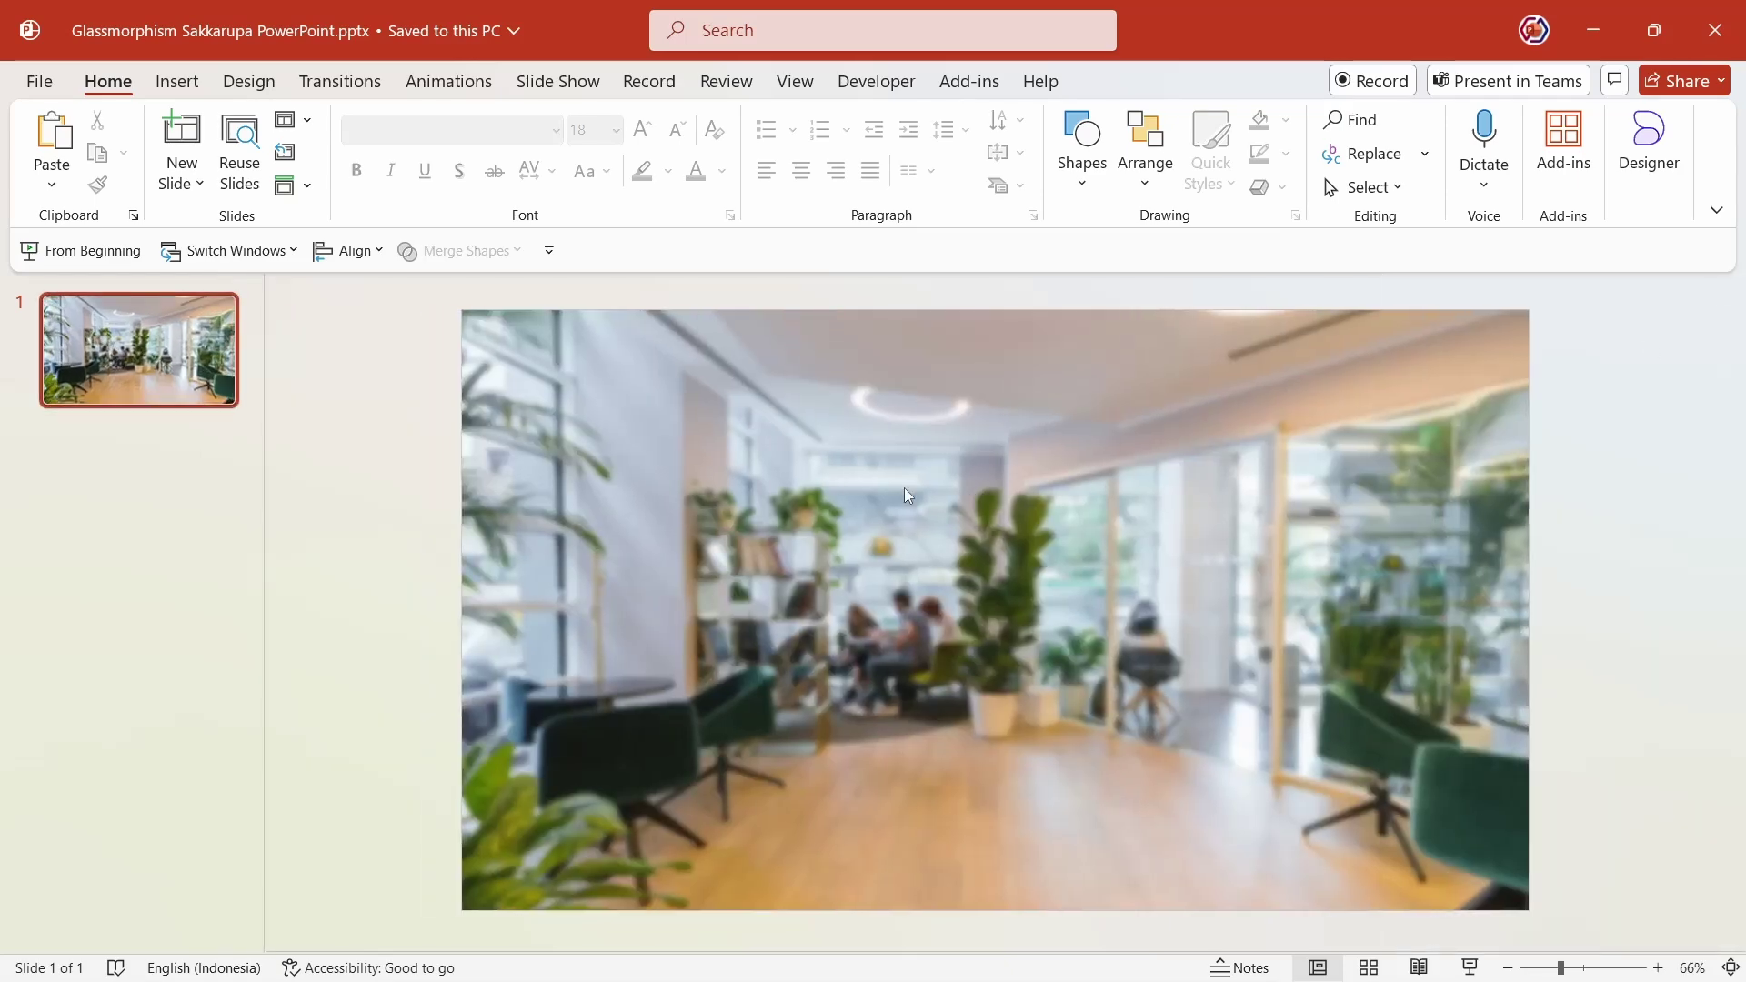
# Insert the copernico office photo onto the slide as a picture
pyautogui.click(170, 97)
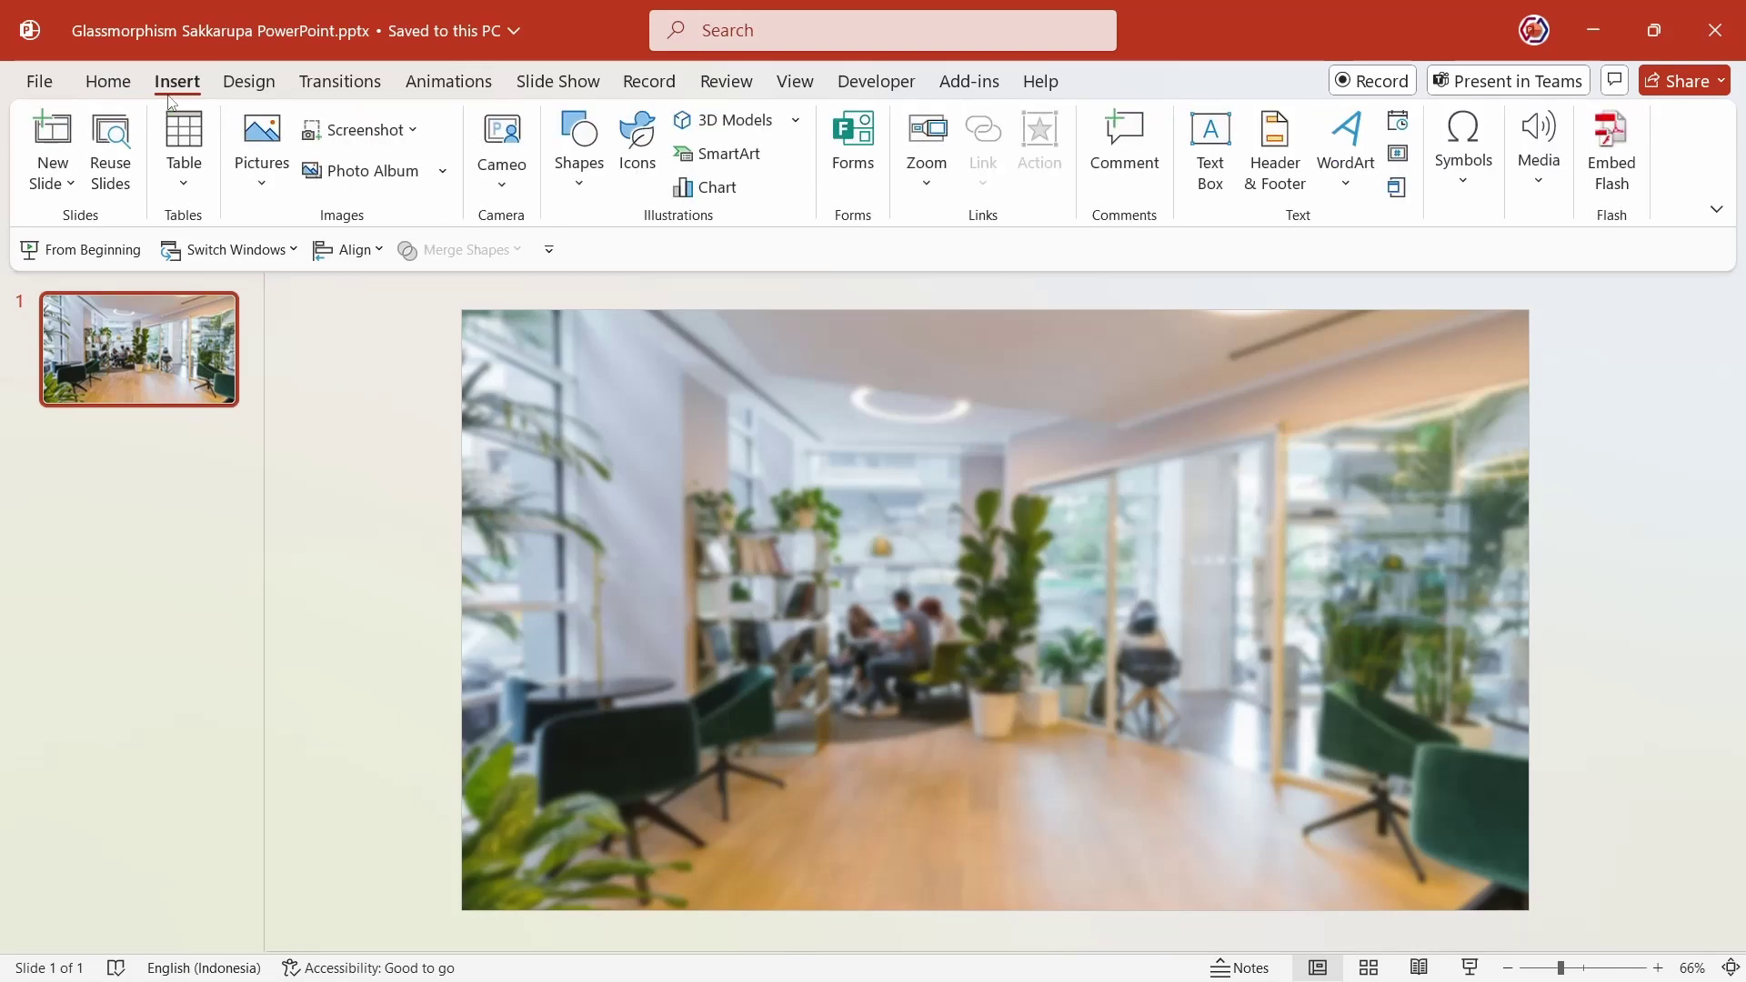
pyautogui.click(259, 146)
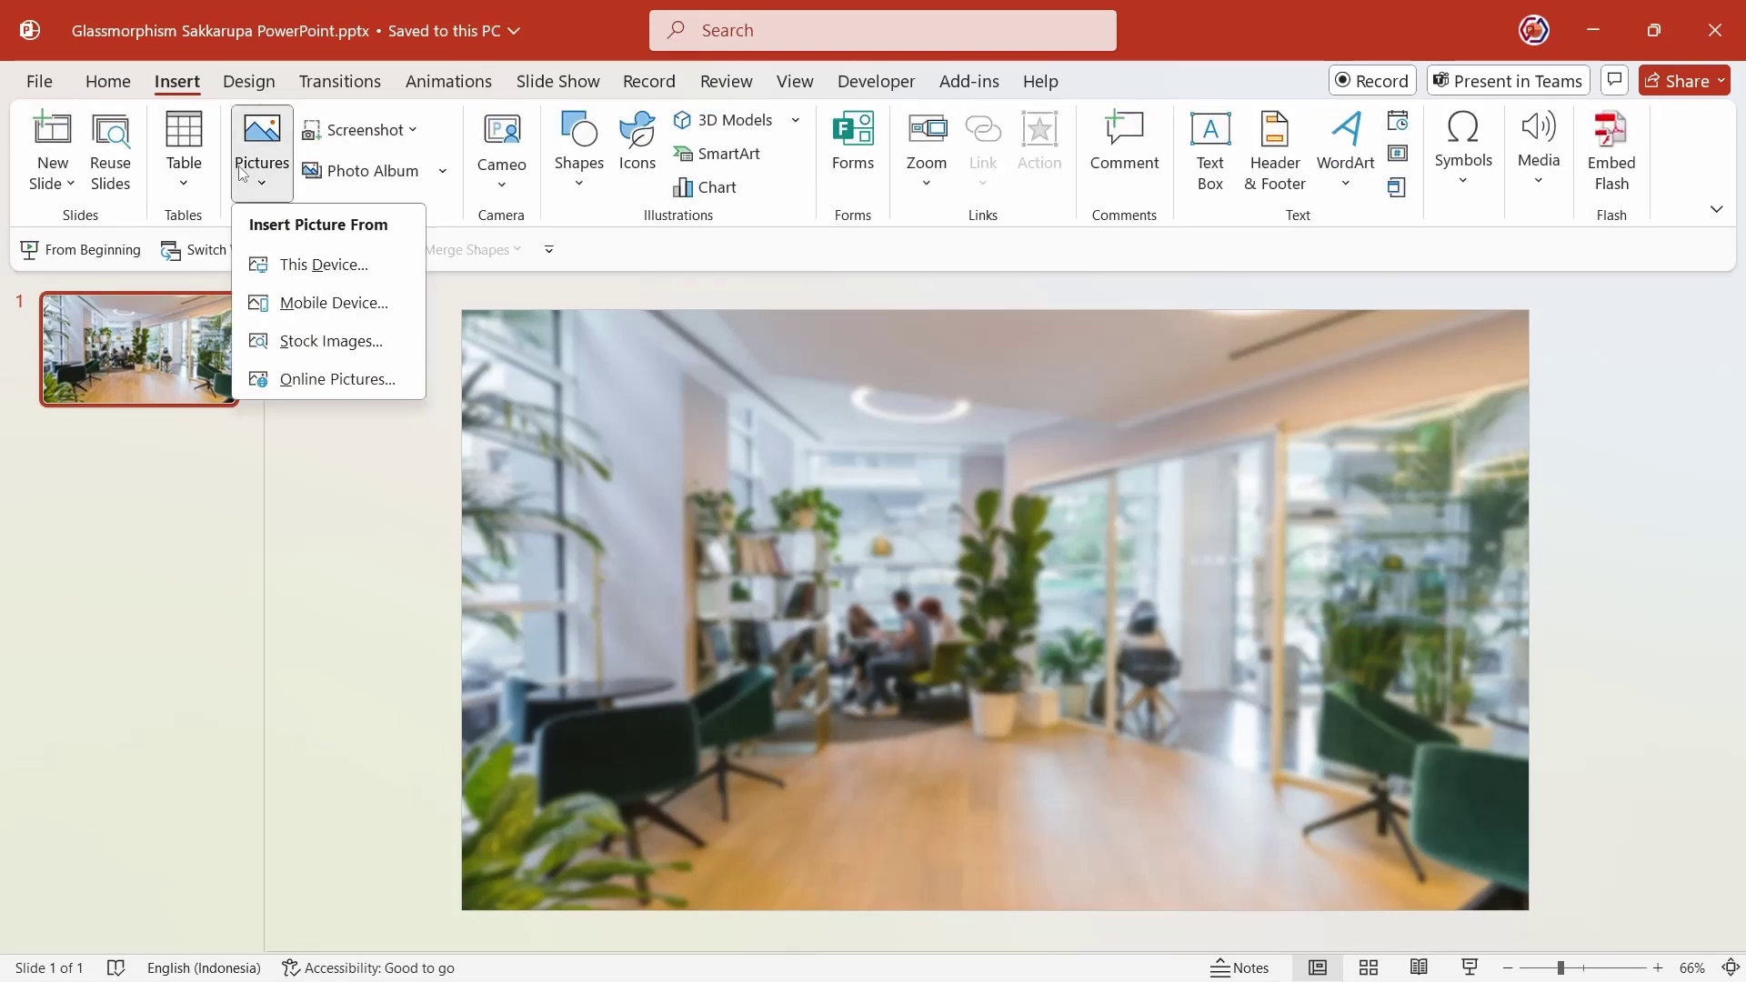
pyautogui.click(342, 273)
pyautogui.click(807, 489)
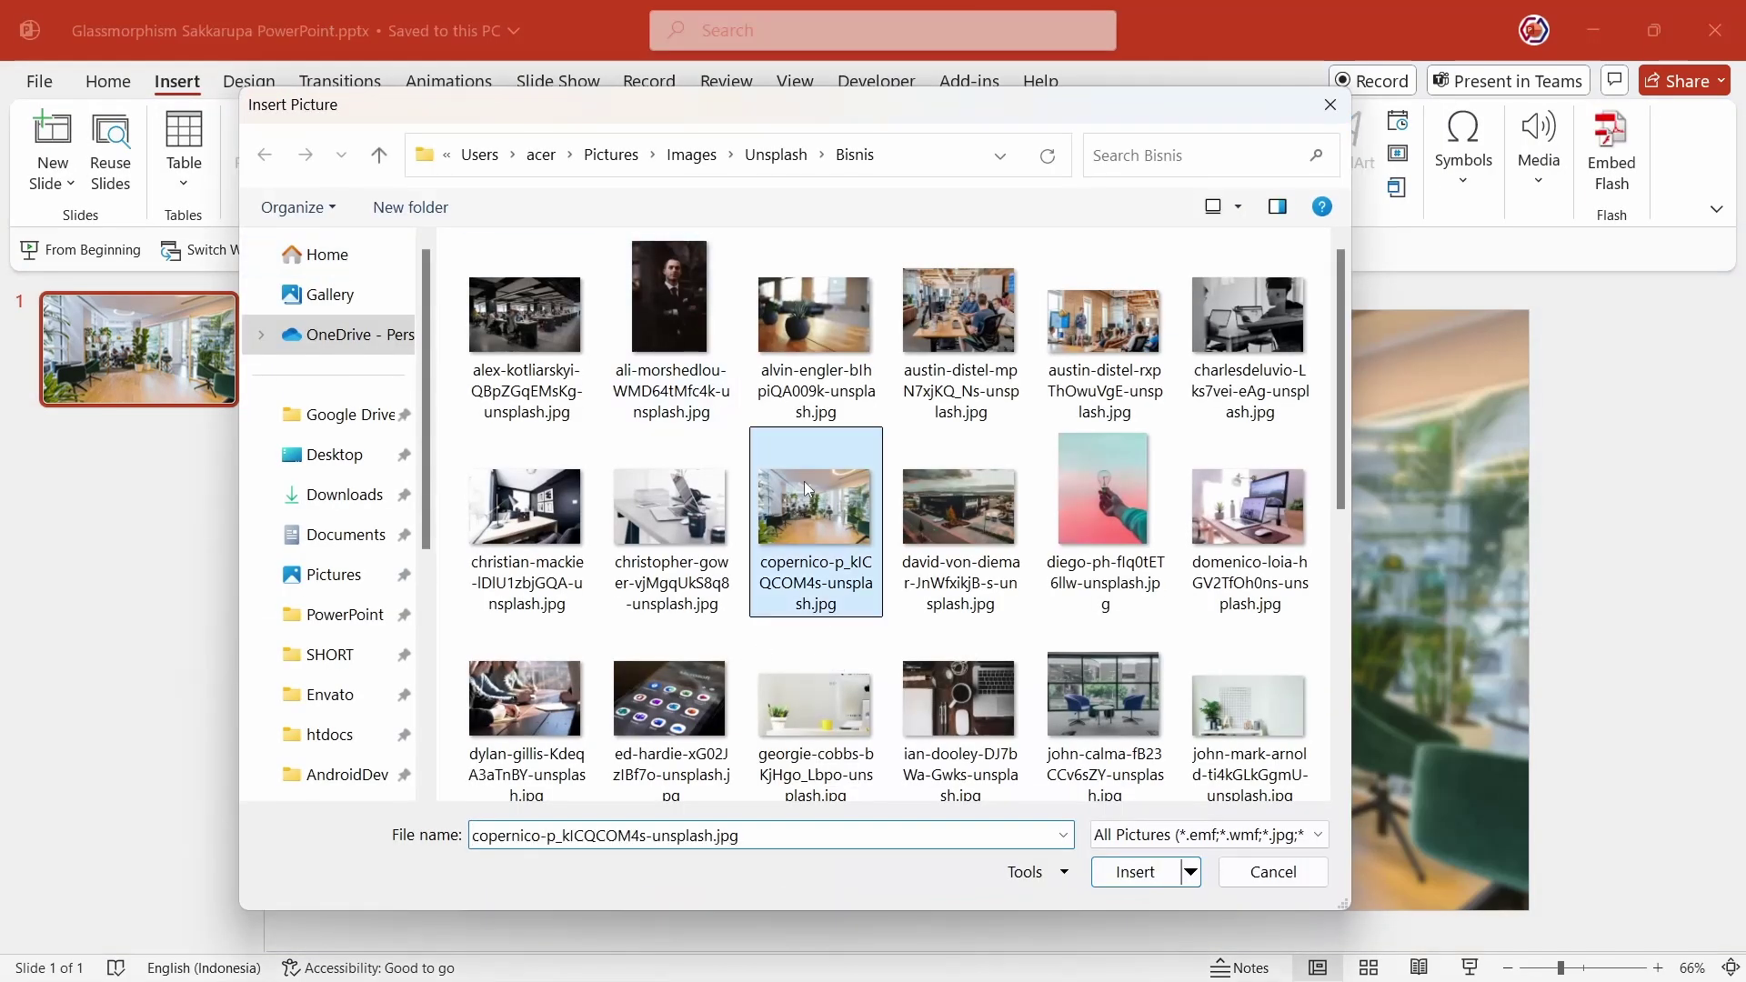
pyautogui.doubleClick(808, 490)
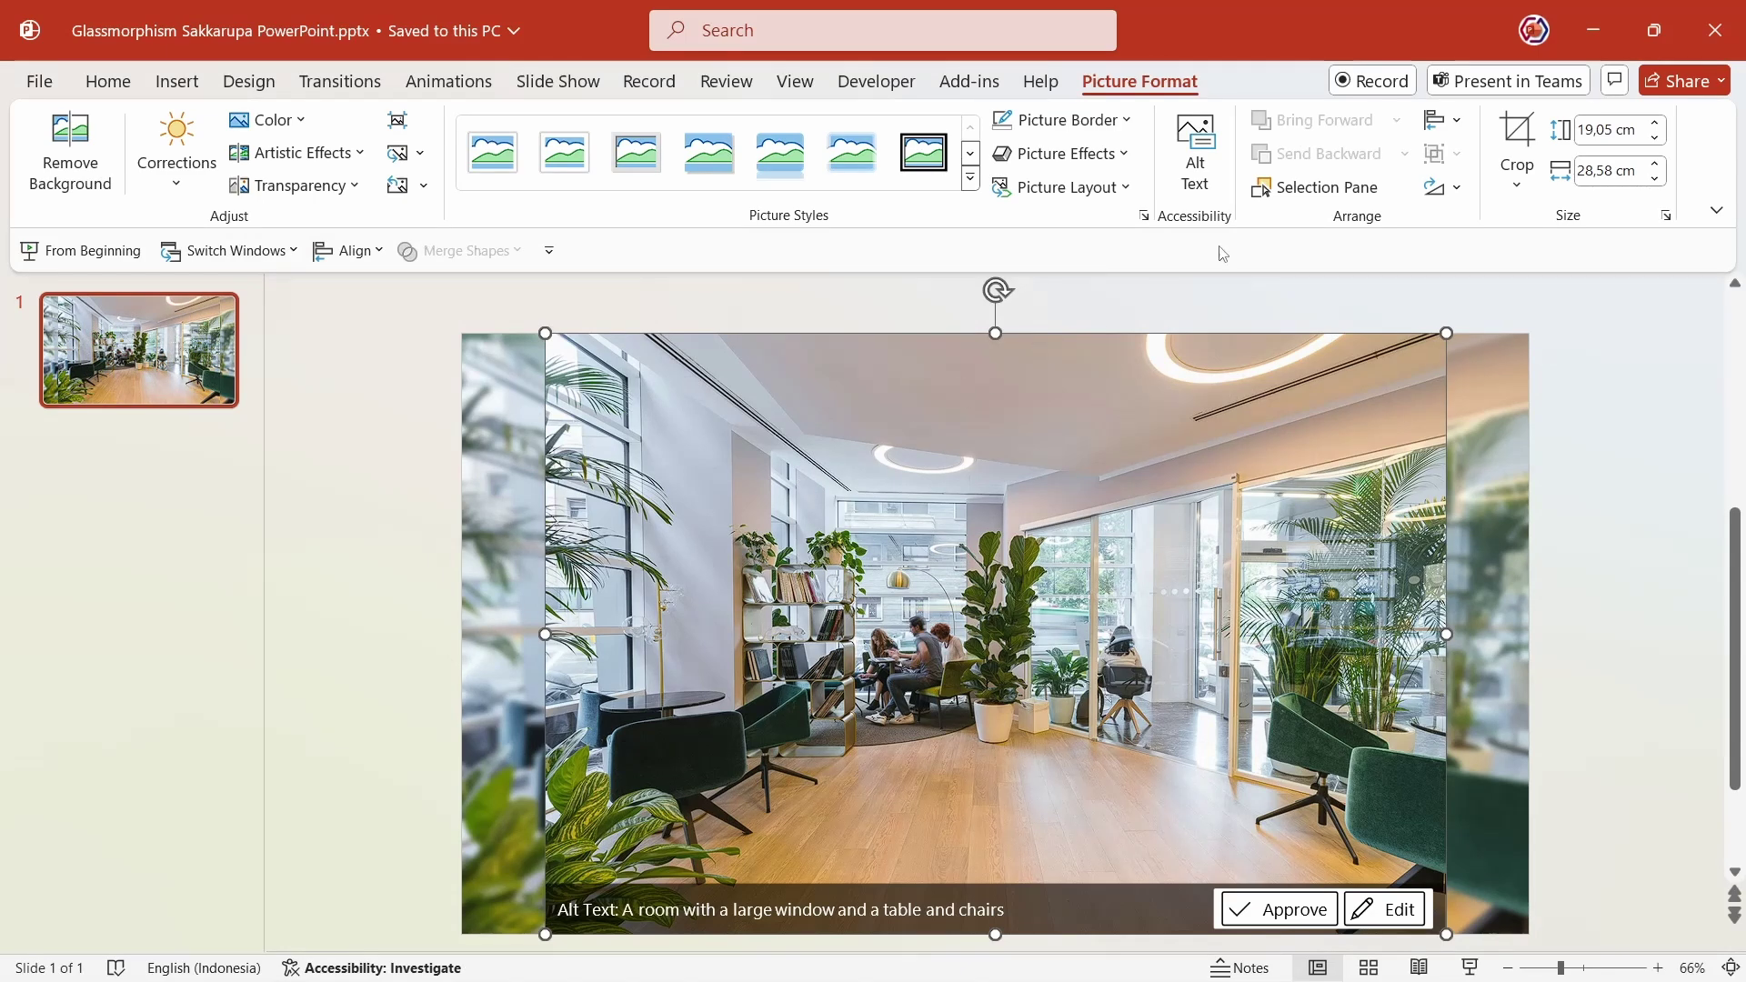
# Crop the photo to 16:9 and stretch it to cover the whole slide
pyautogui.click(1515, 174)
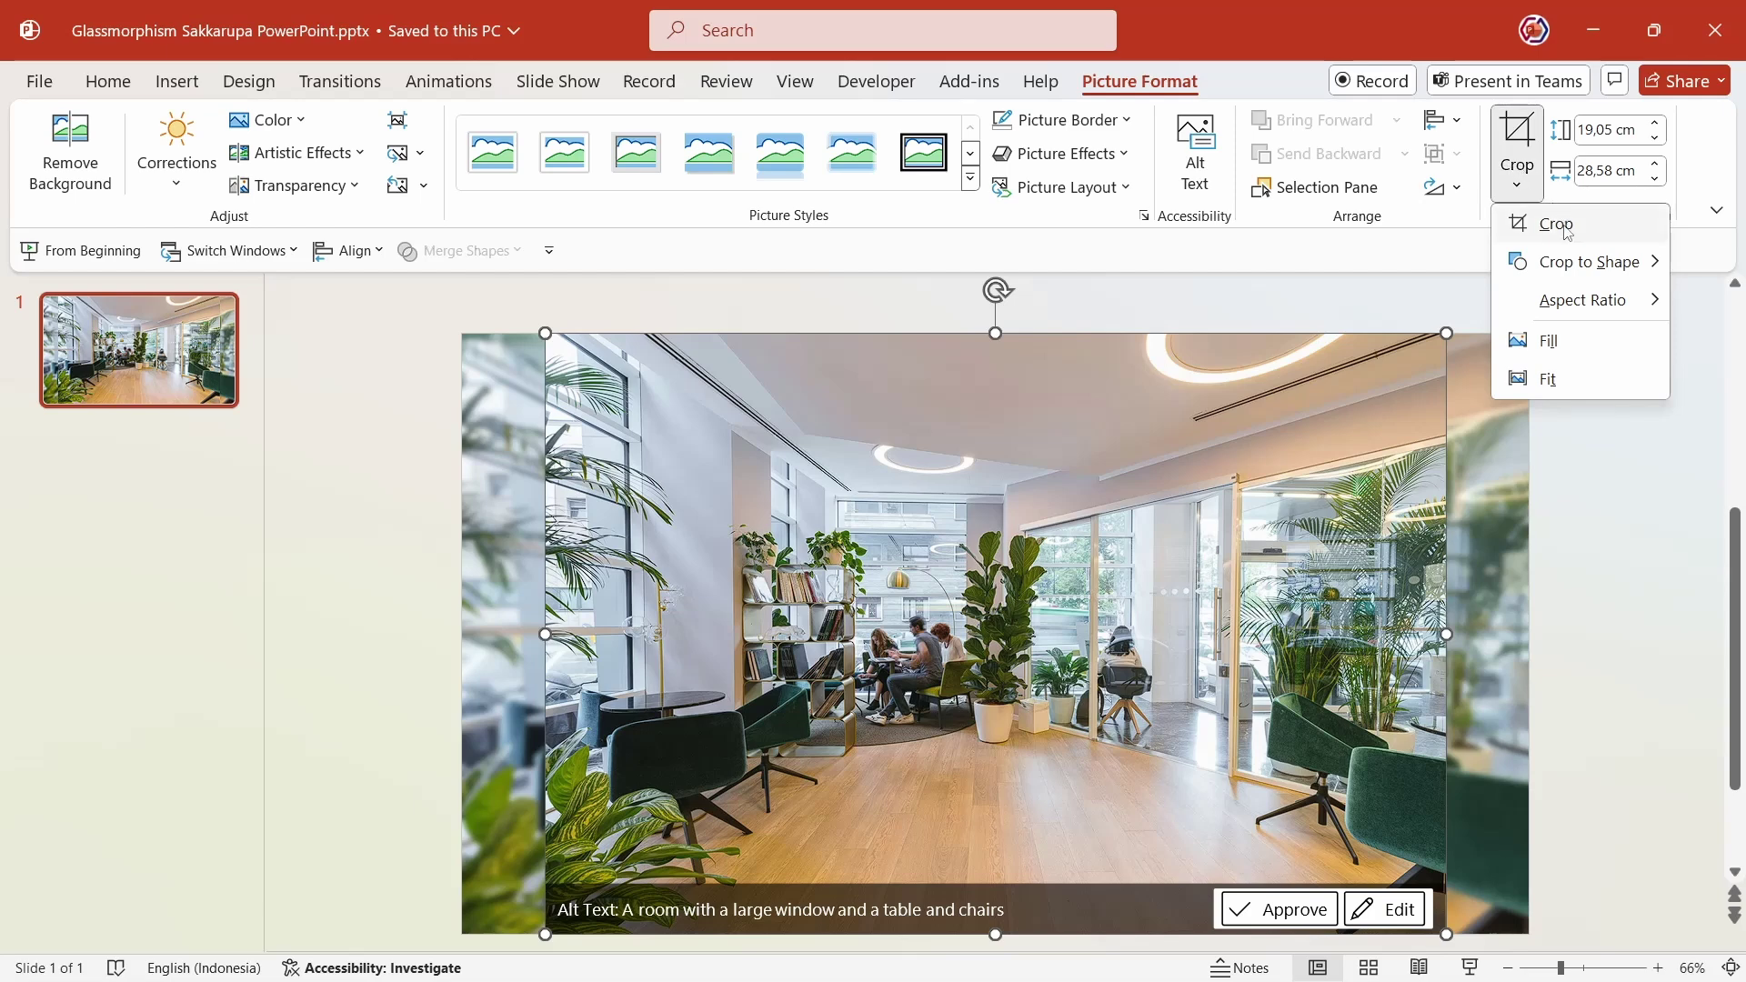
pyautogui.moveTo(1583, 300)
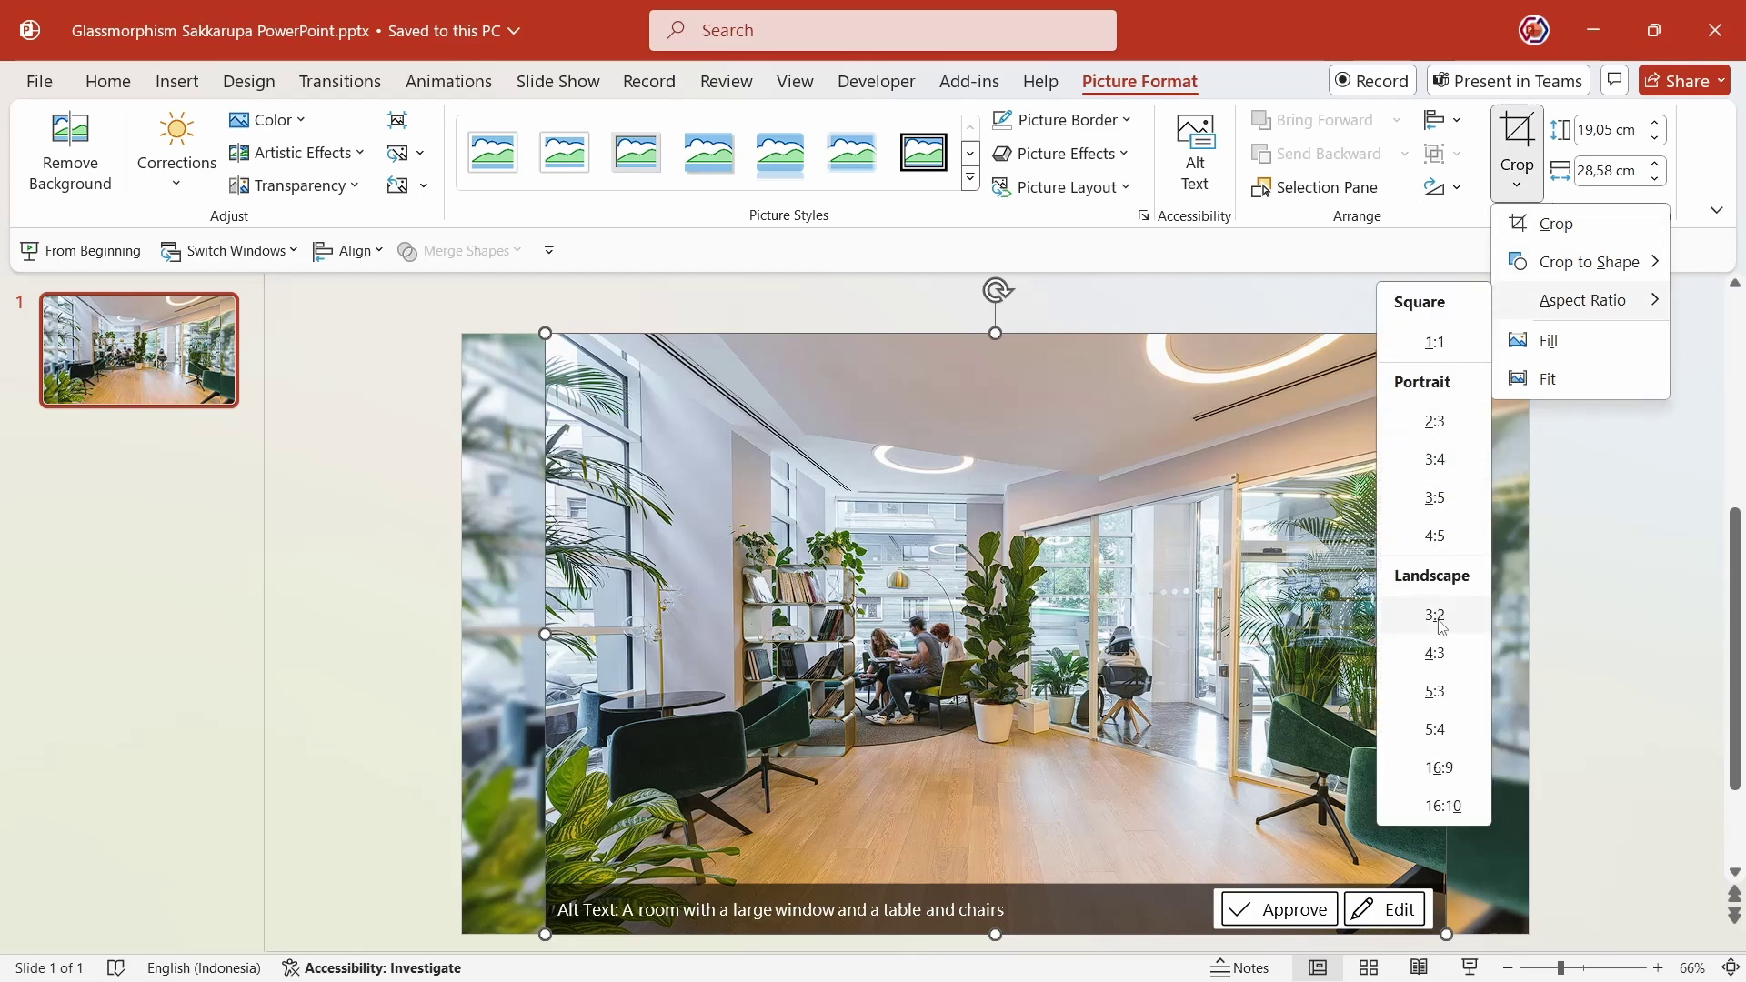
pyautogui.click(1439, 768)
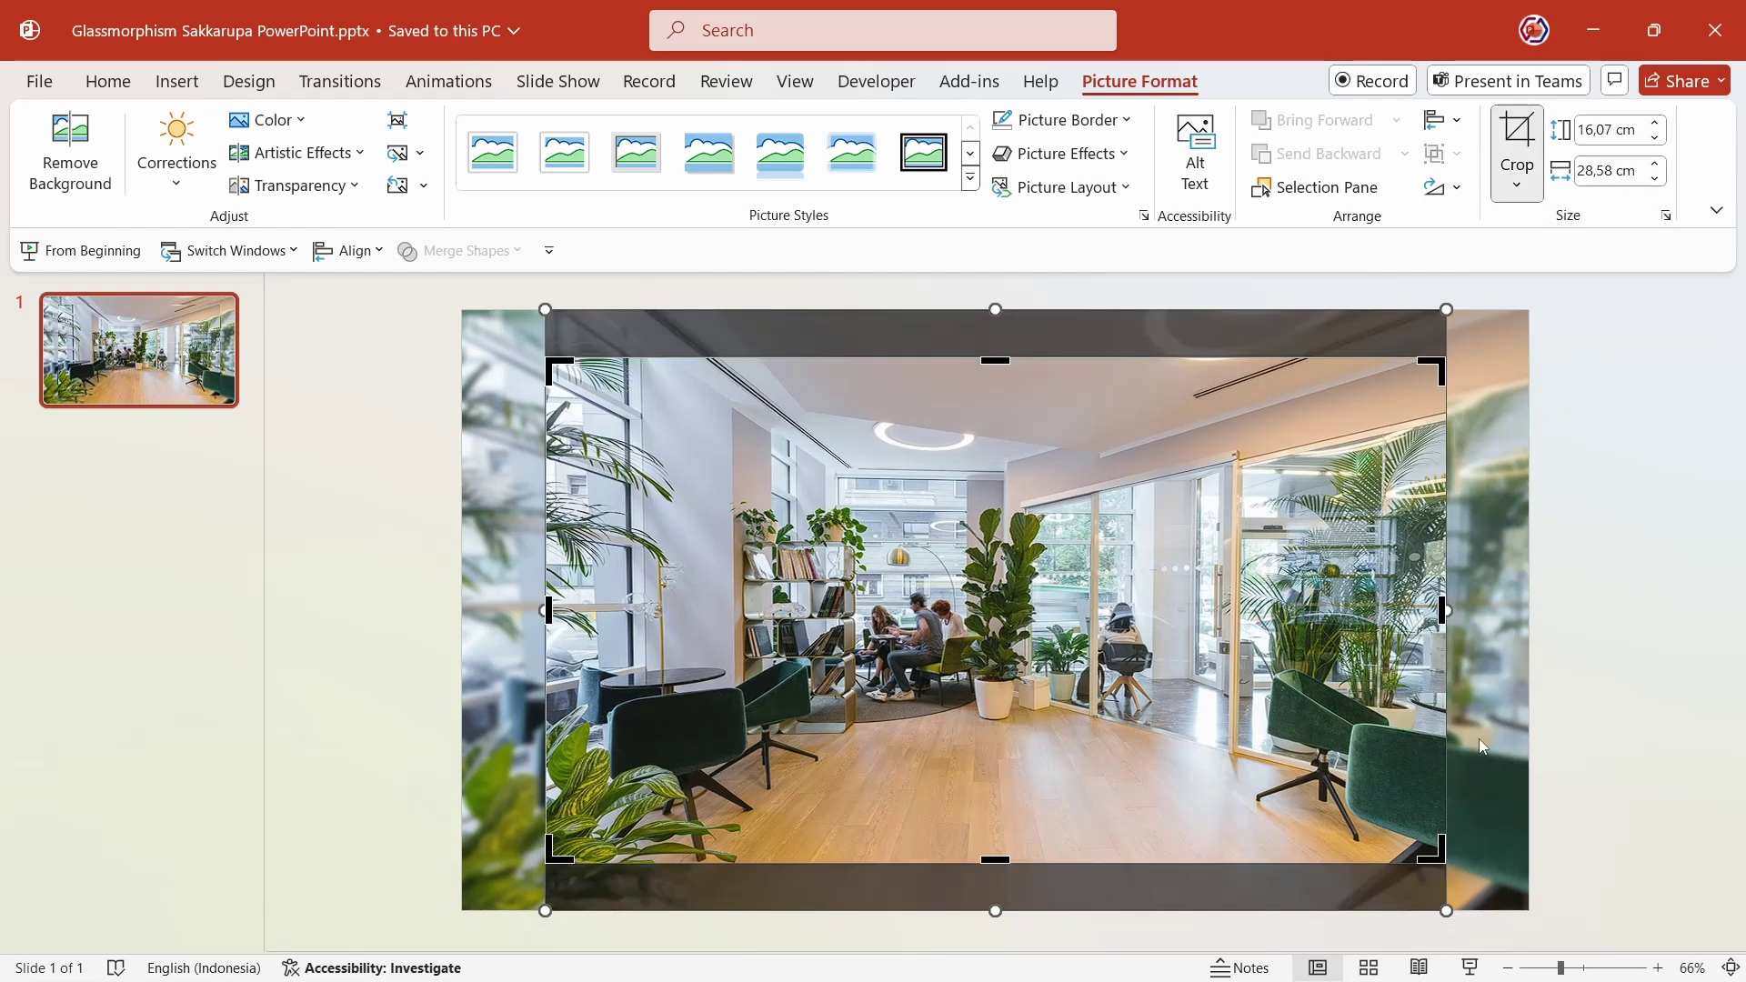
pyautogui.click(1602, 657)
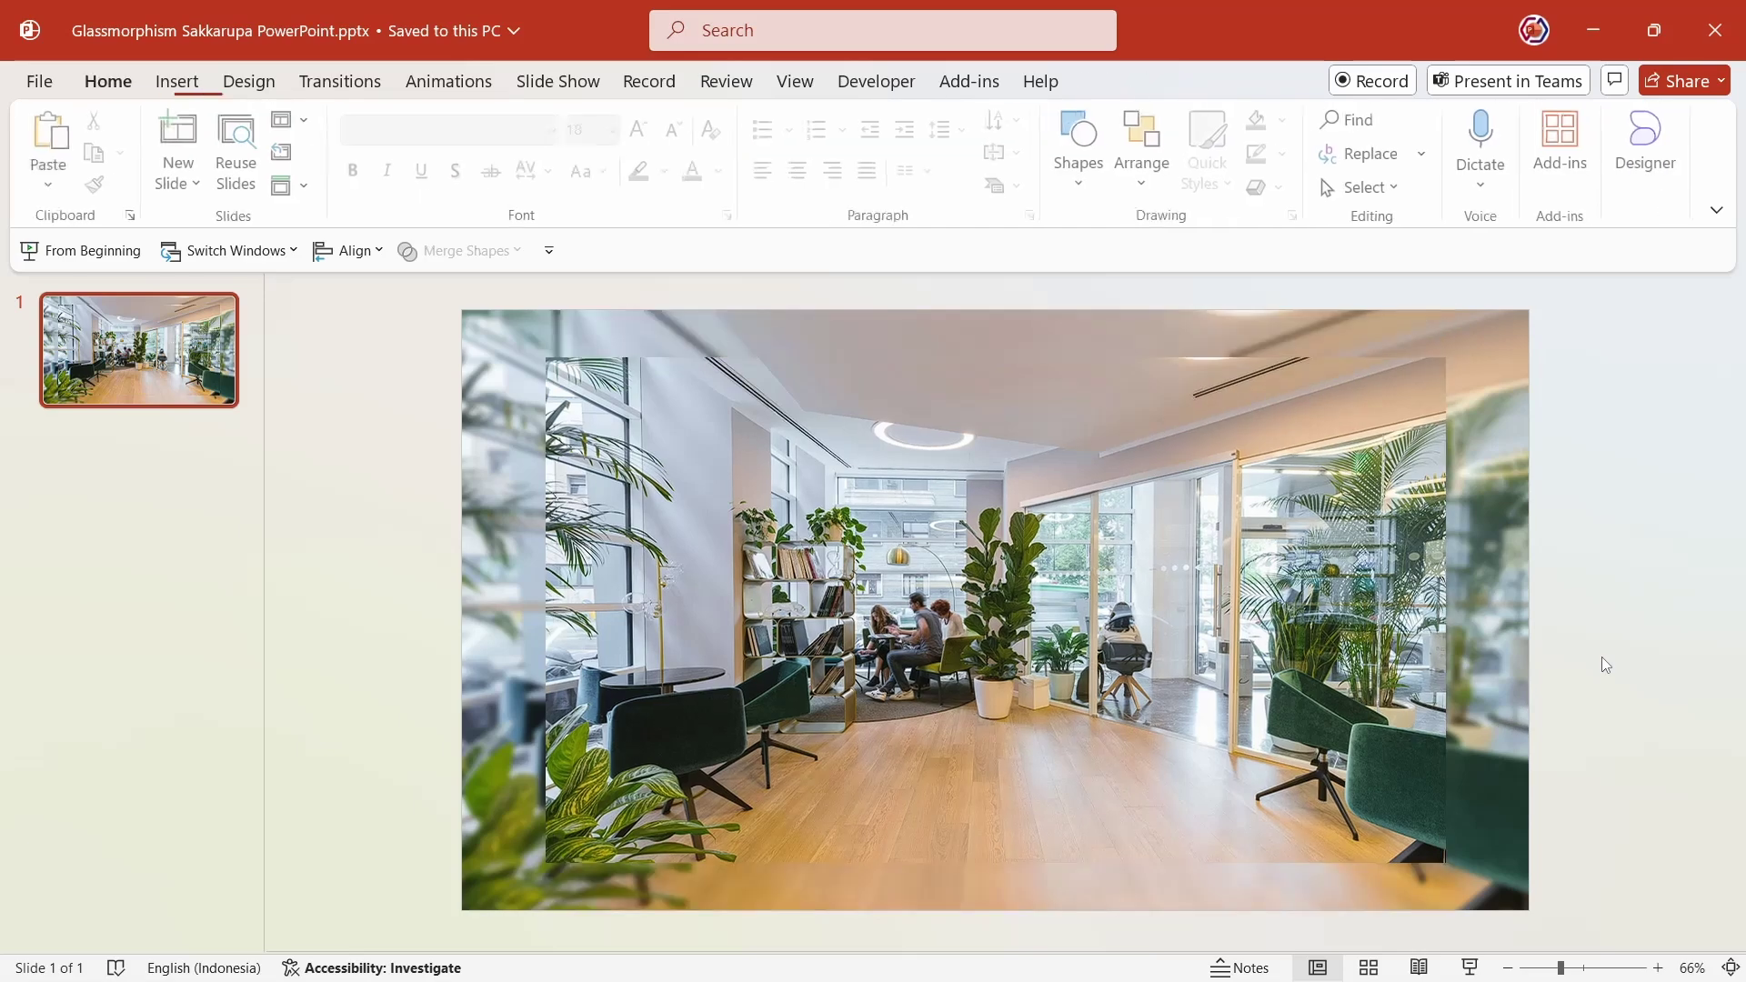
pyautogui.click(1136, 567)
pyautogui.moveTo(1136, 566); pyautogui.dragTo(1066, 551)
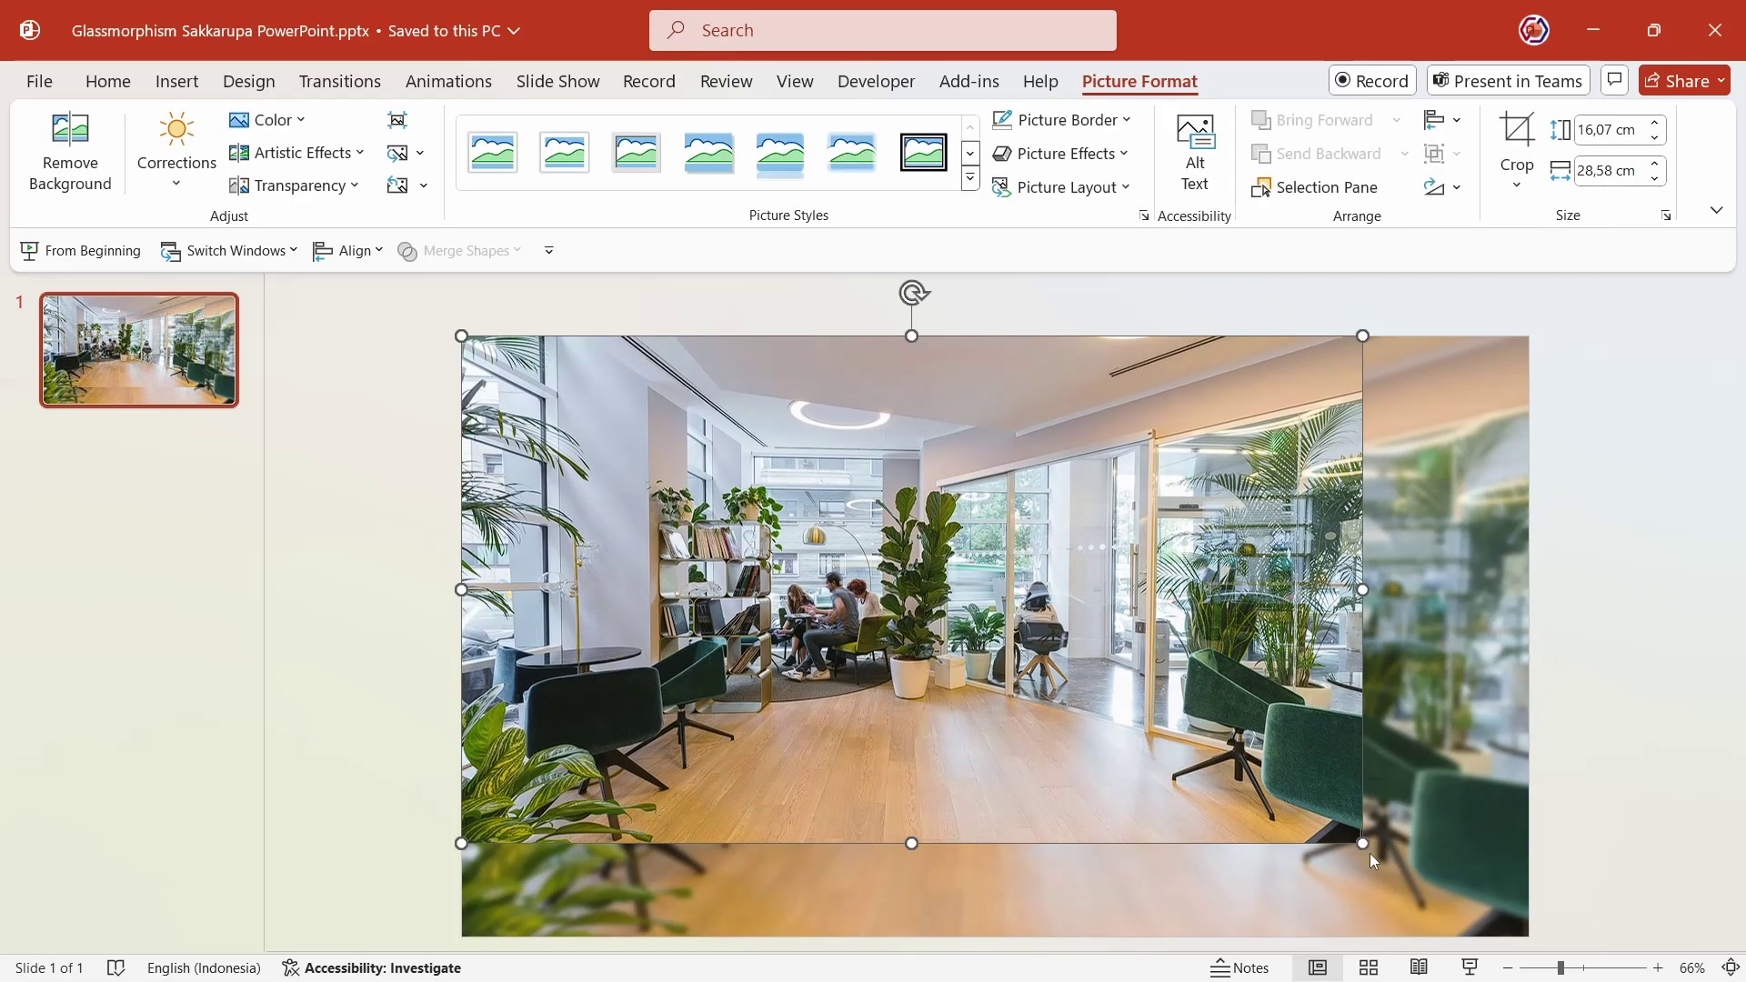
pyautogui.moveTo(1364, 845); pyautogui.dragTo(1530, 937)
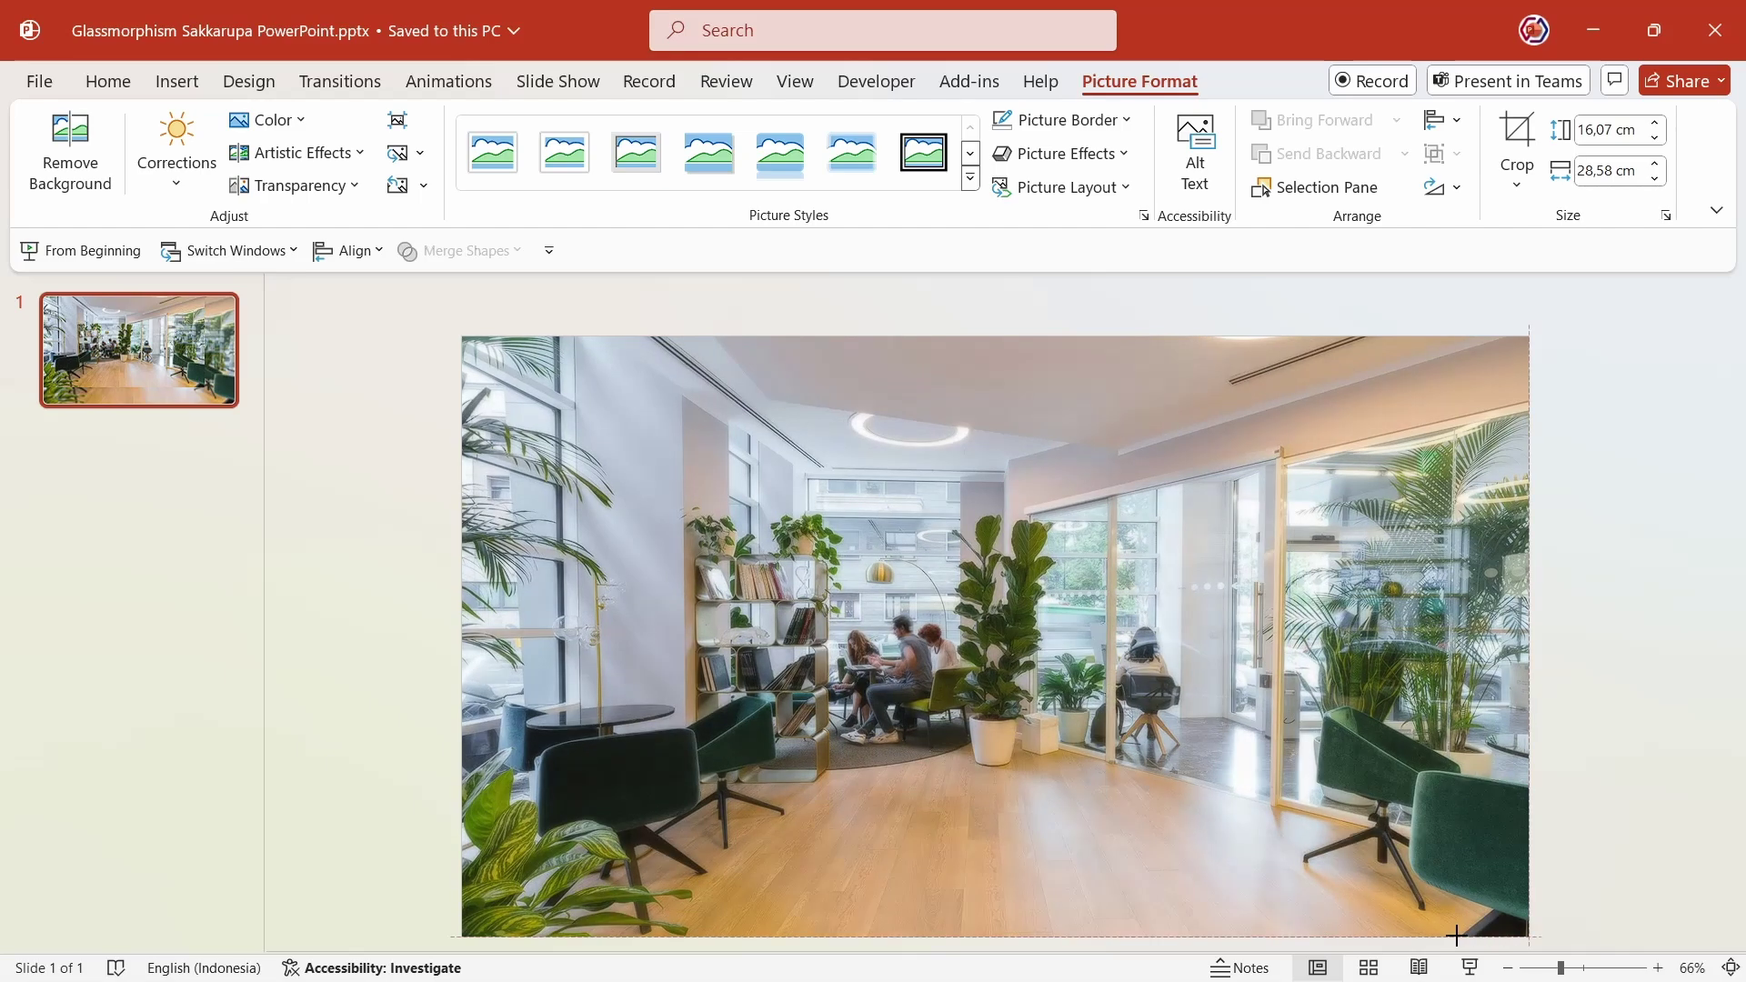
pyautogui.click(1574, 691)
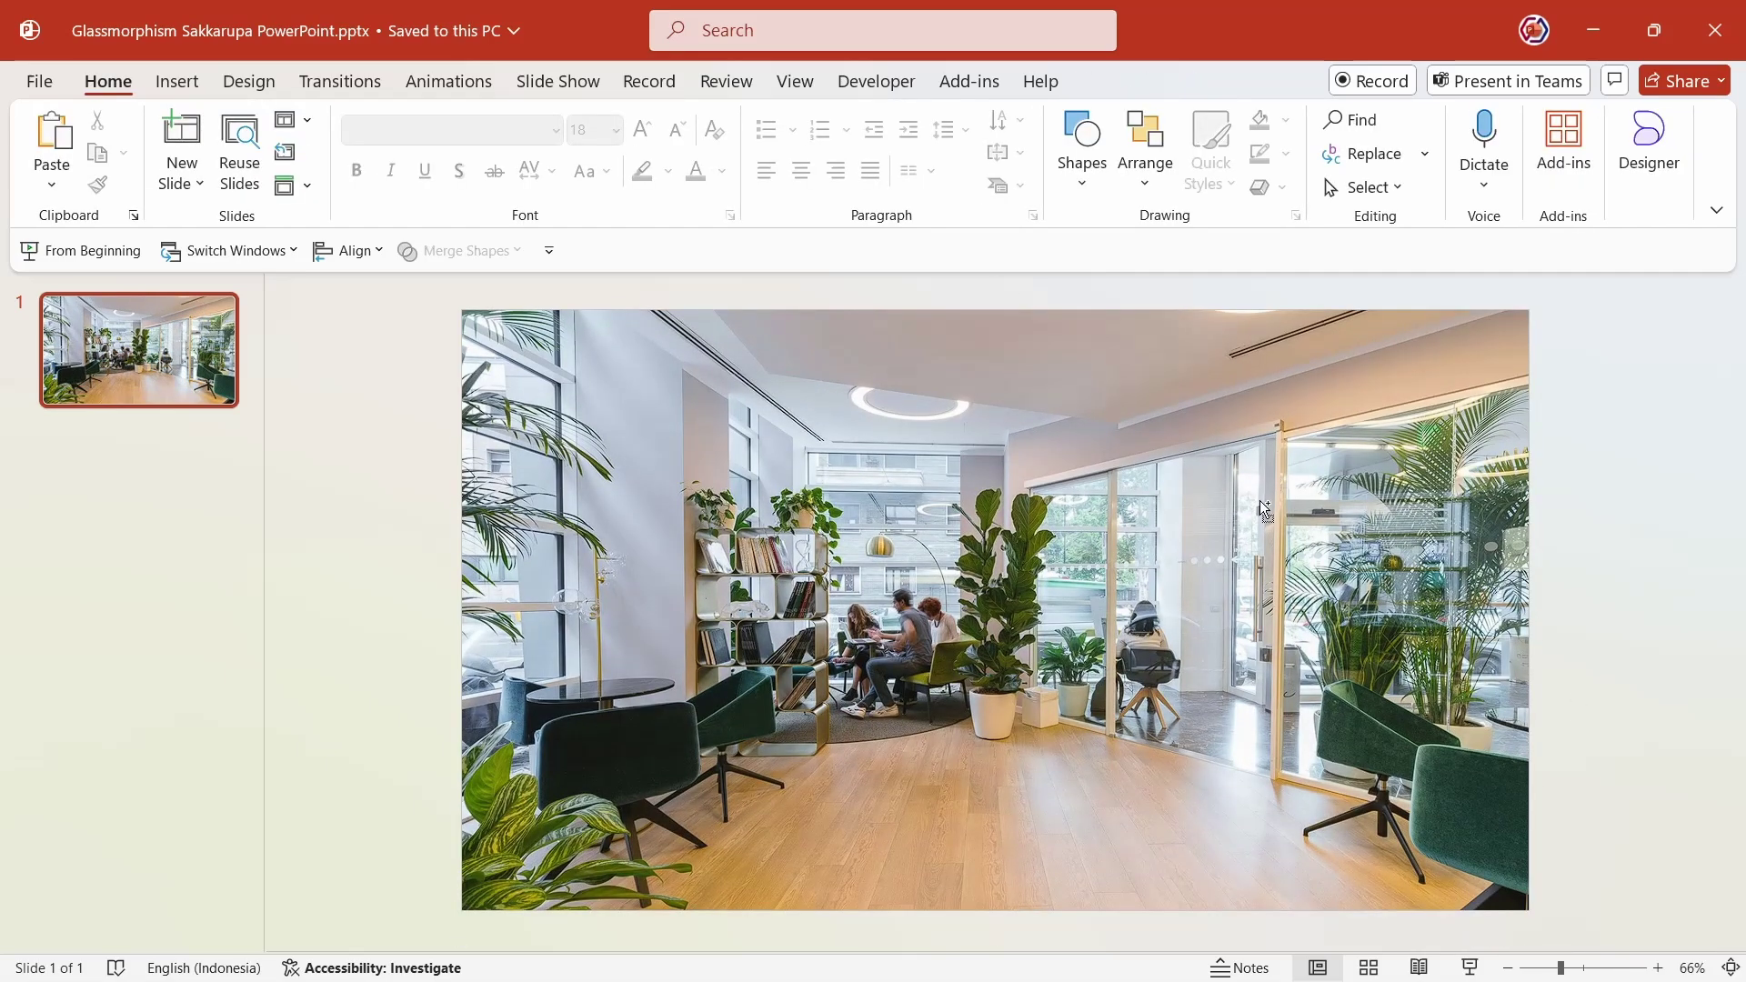
# Undo the accidental move so the photo again covers the slide
pyautogui.keyDown('ctrl'); pyautogui.scroll(-3, 1259, 501); pyautogui.keyUp('ctrl')
pyautogui.moveTo(1194, 587)
pyautogui.mouseDown()
pyautogui.moveTo(859, 605)
pyautogui.moveTo(888, 578)
pyautogui.mouseUp()
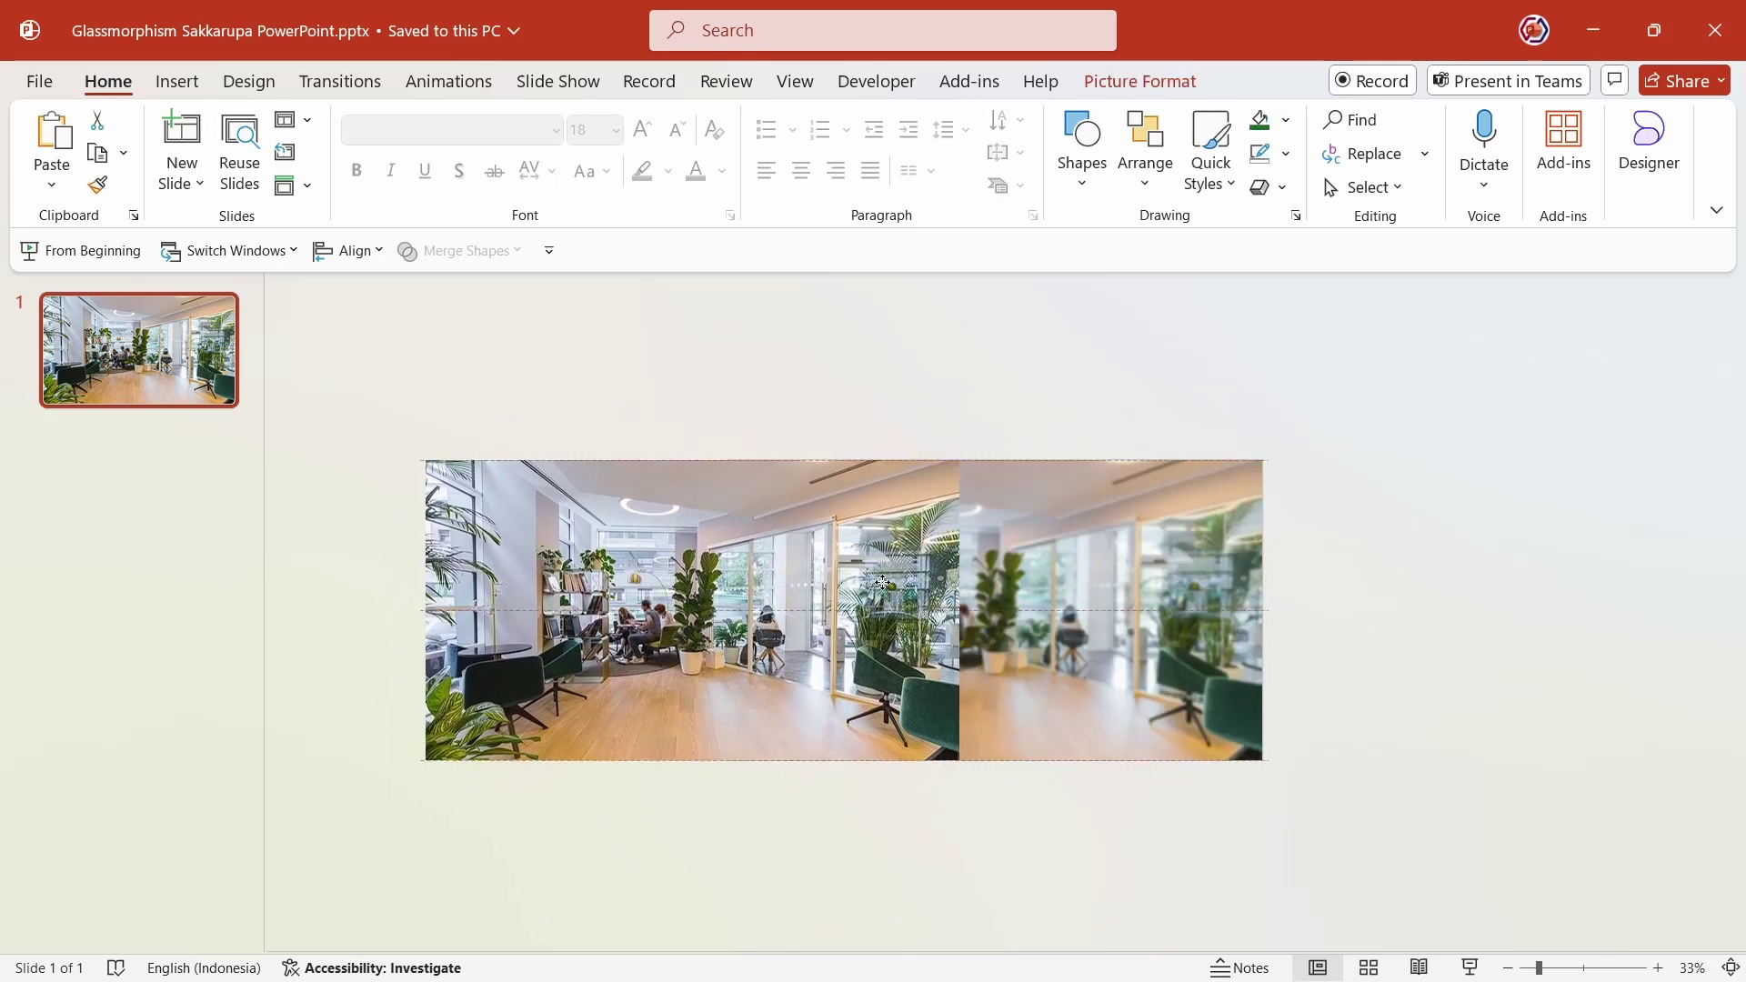
pyautogui.press('Escape')
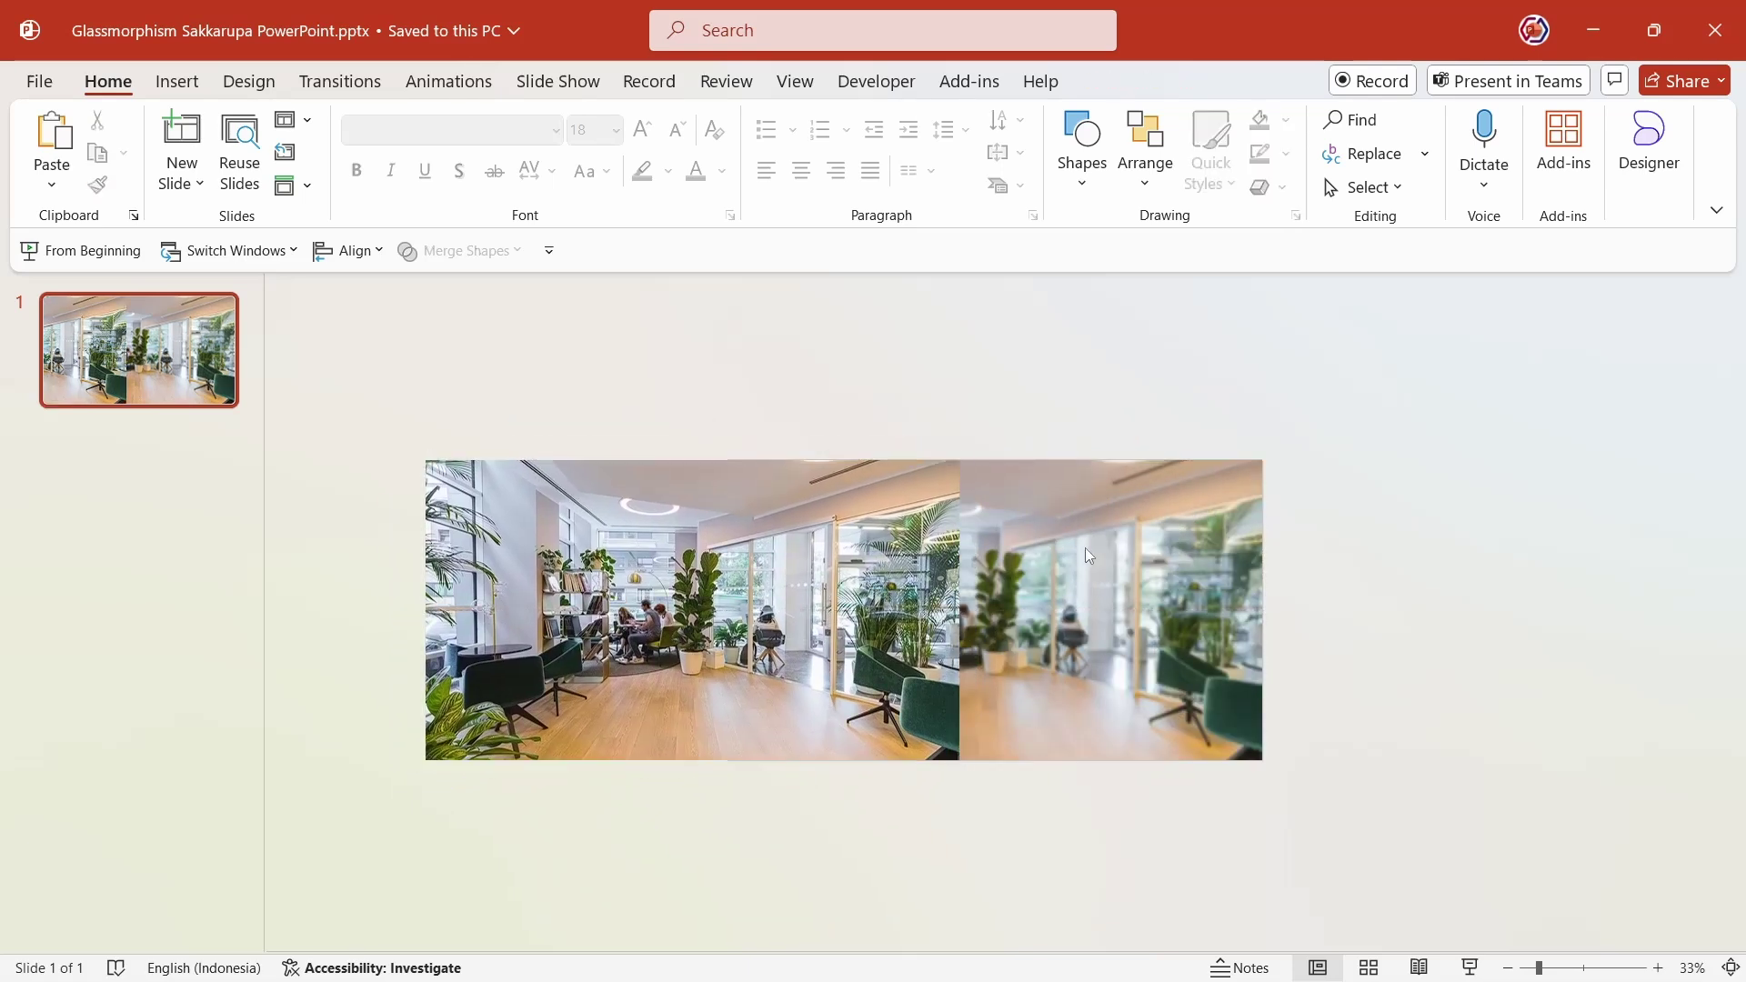
pyautogui.hotkey('ctrl', 'z')
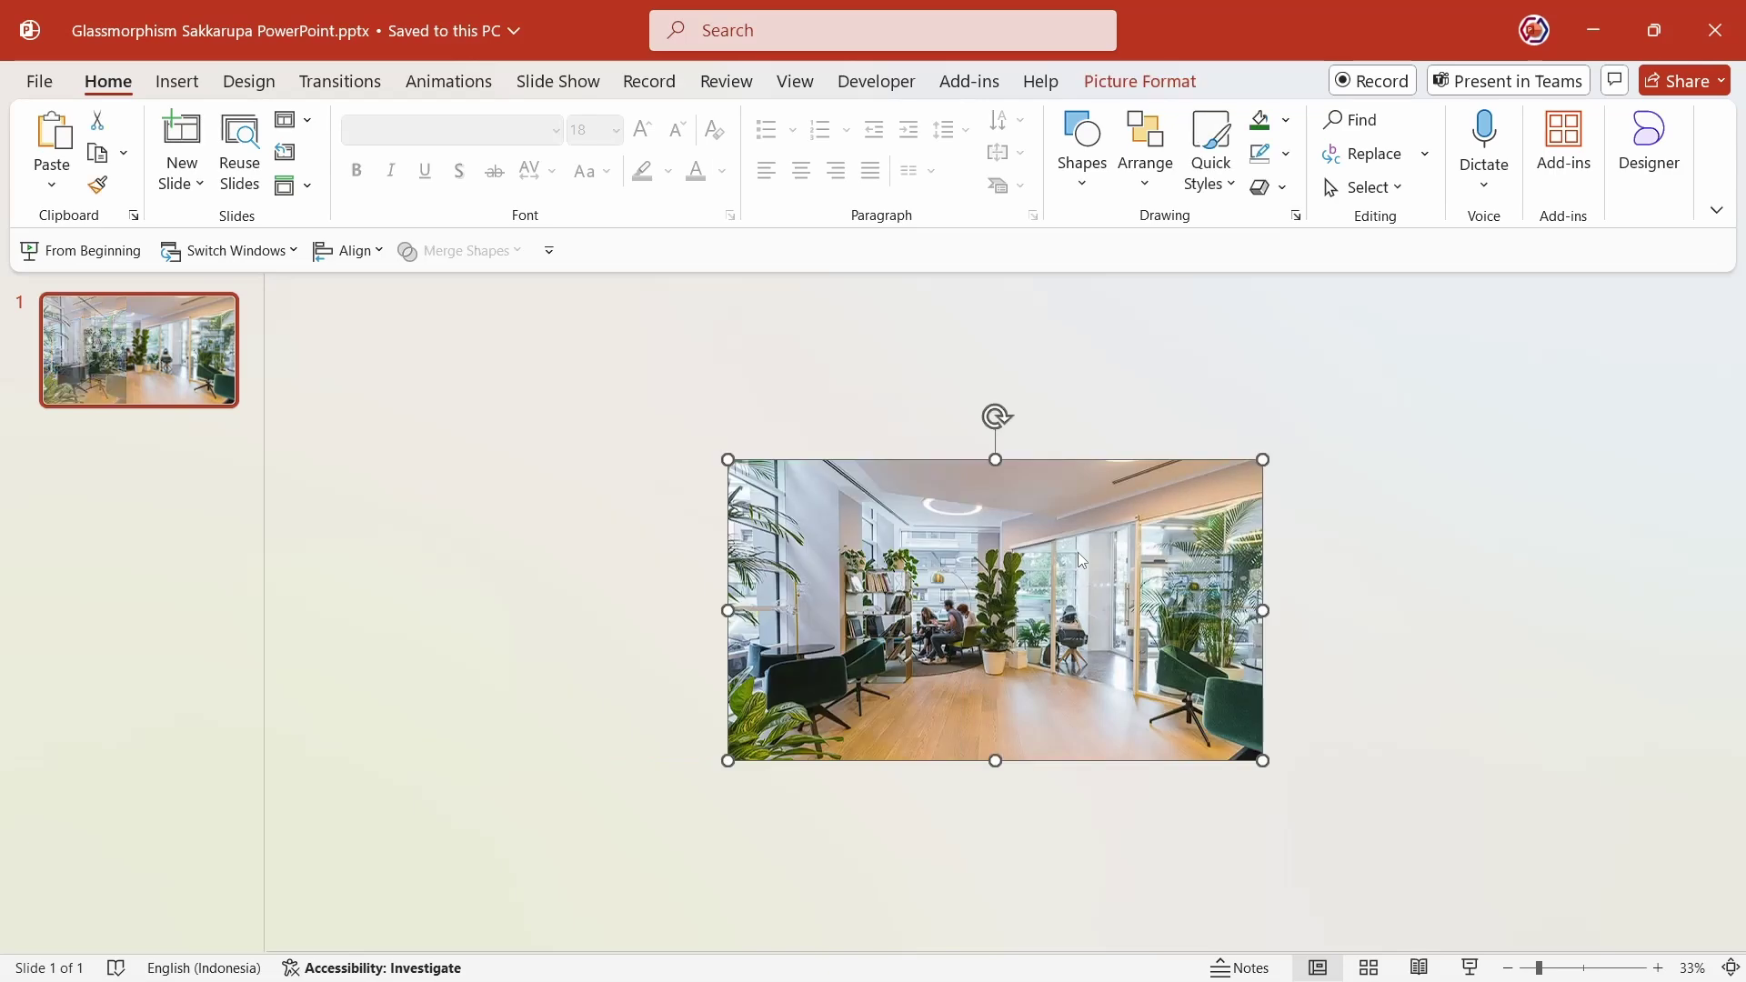
pyautogui.keyDown('ctrl'); pyautogui.scroll(3, 1081, 559); pyautogui.keyUp('ctrl')
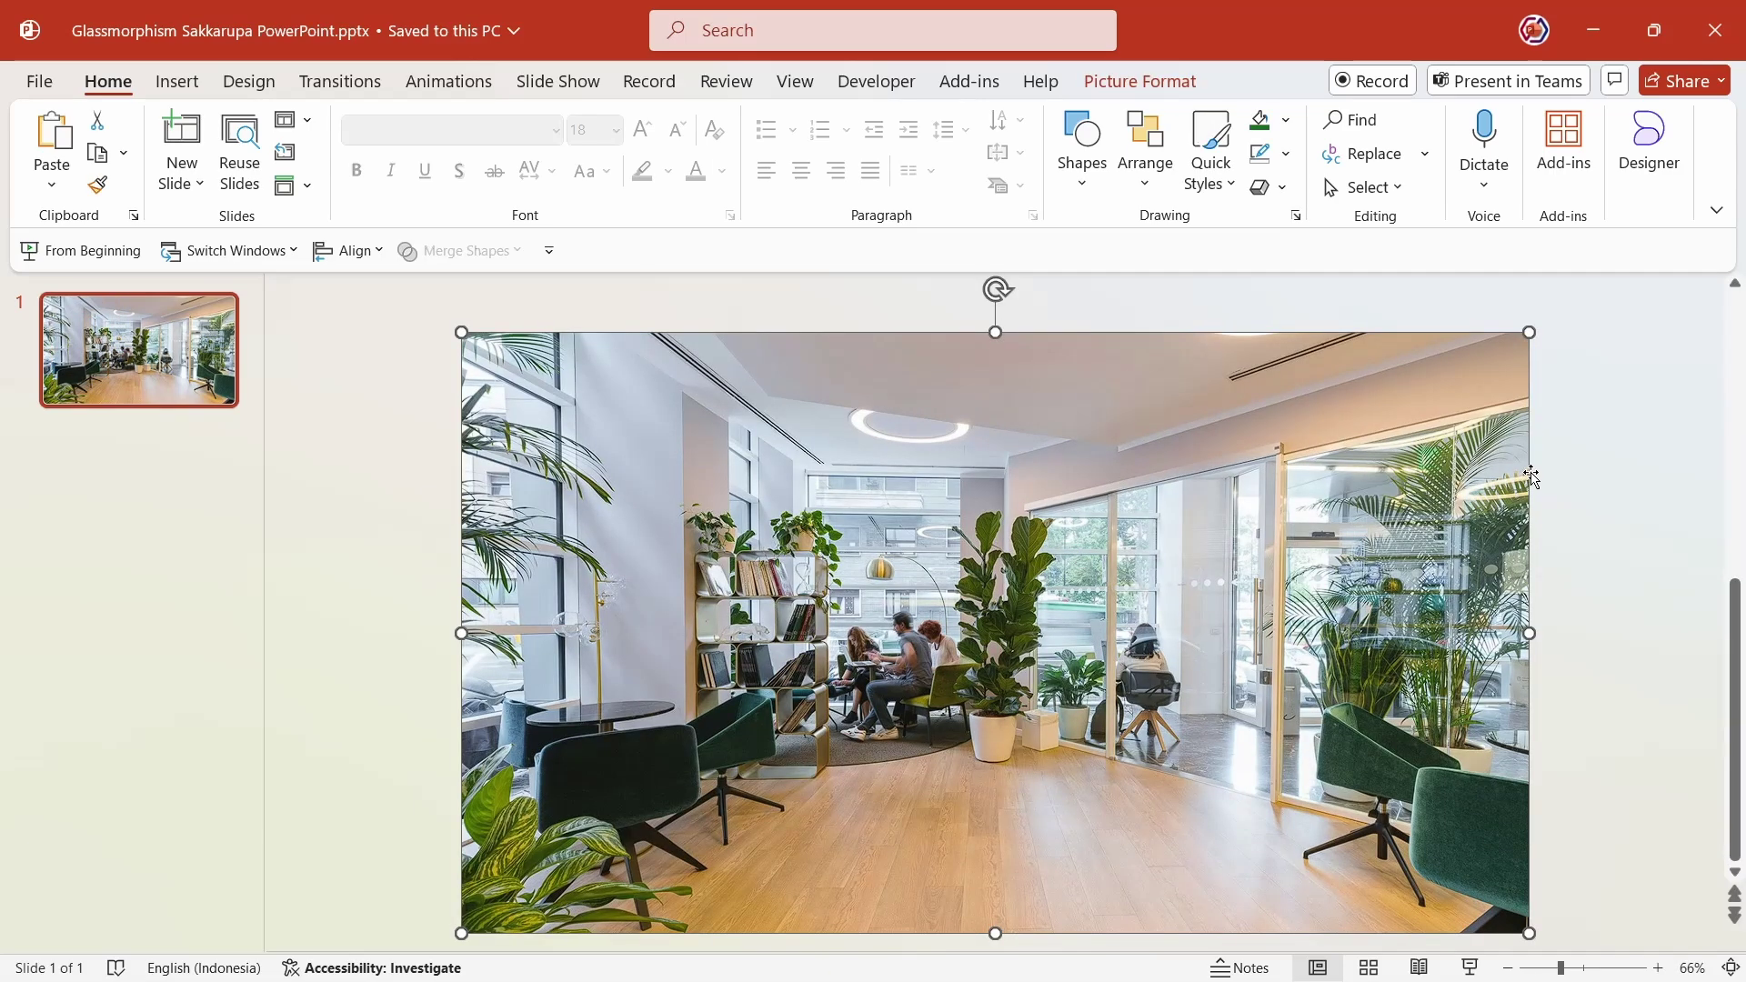
pyautogui.click(1544, 466)
pyautogui.scroll(-1, 1545, 467)
# Draw a rounded rectangle over the photo, widen it and make its corners less rounded
pyautogui.click(1086, 174)
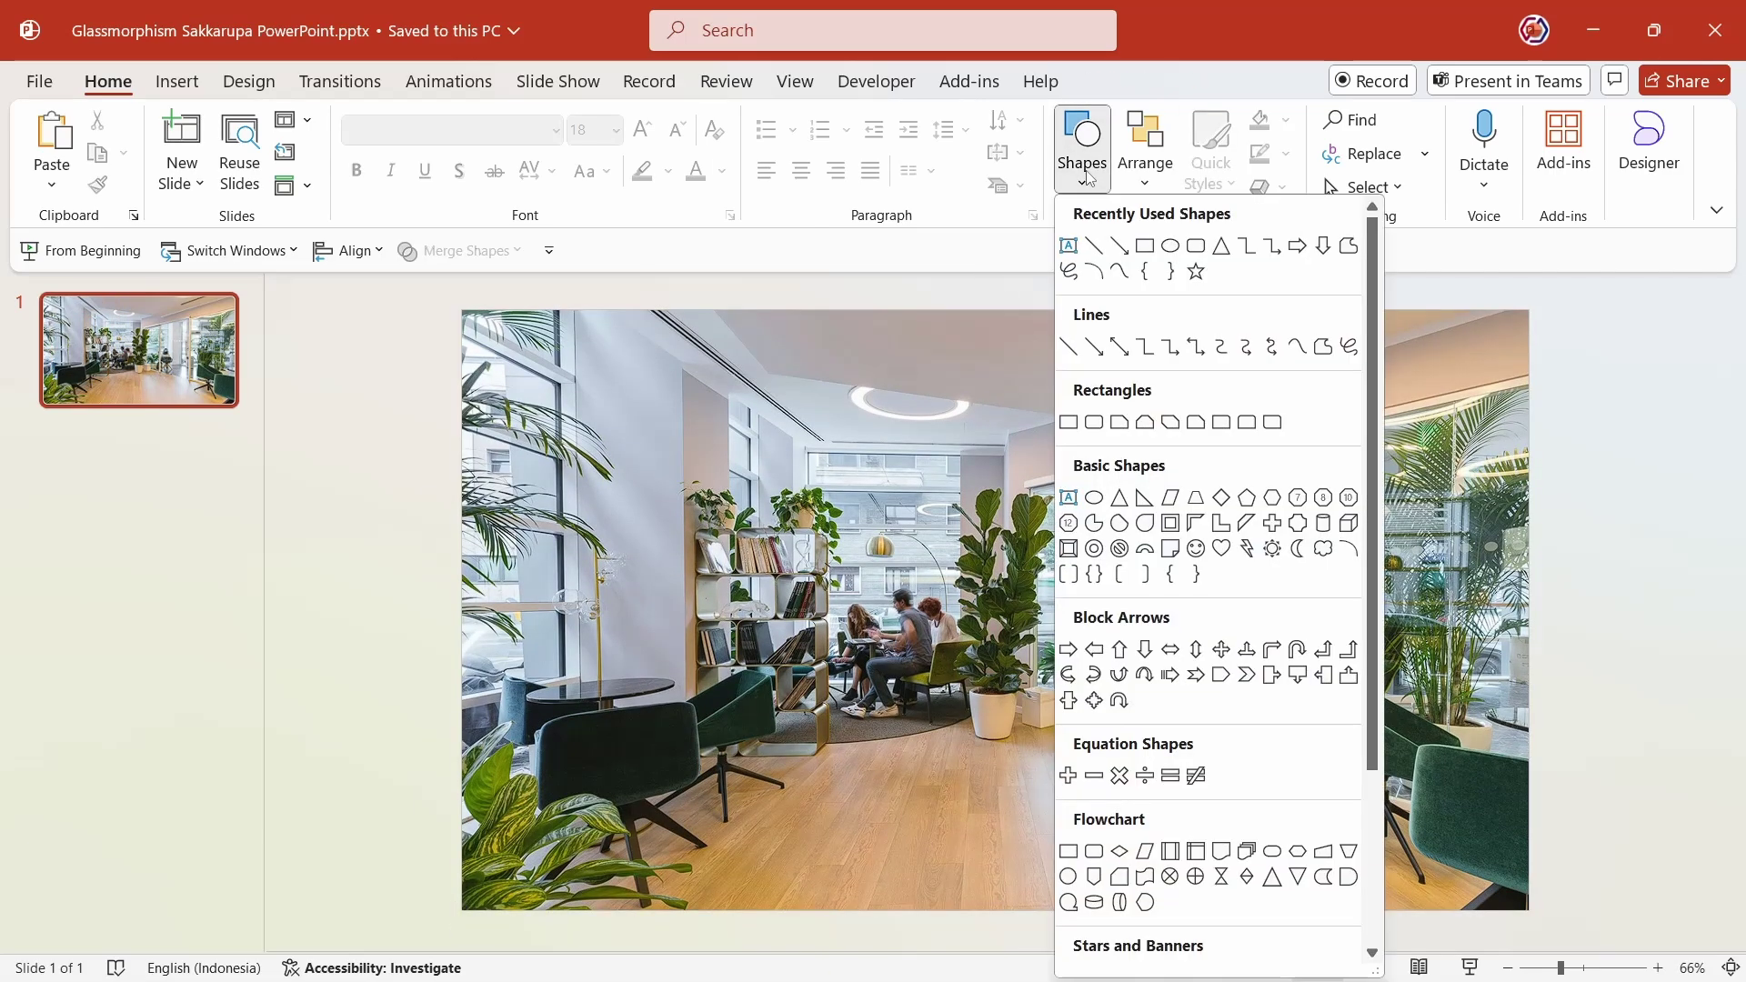
pyautogui.click(1196, 245)
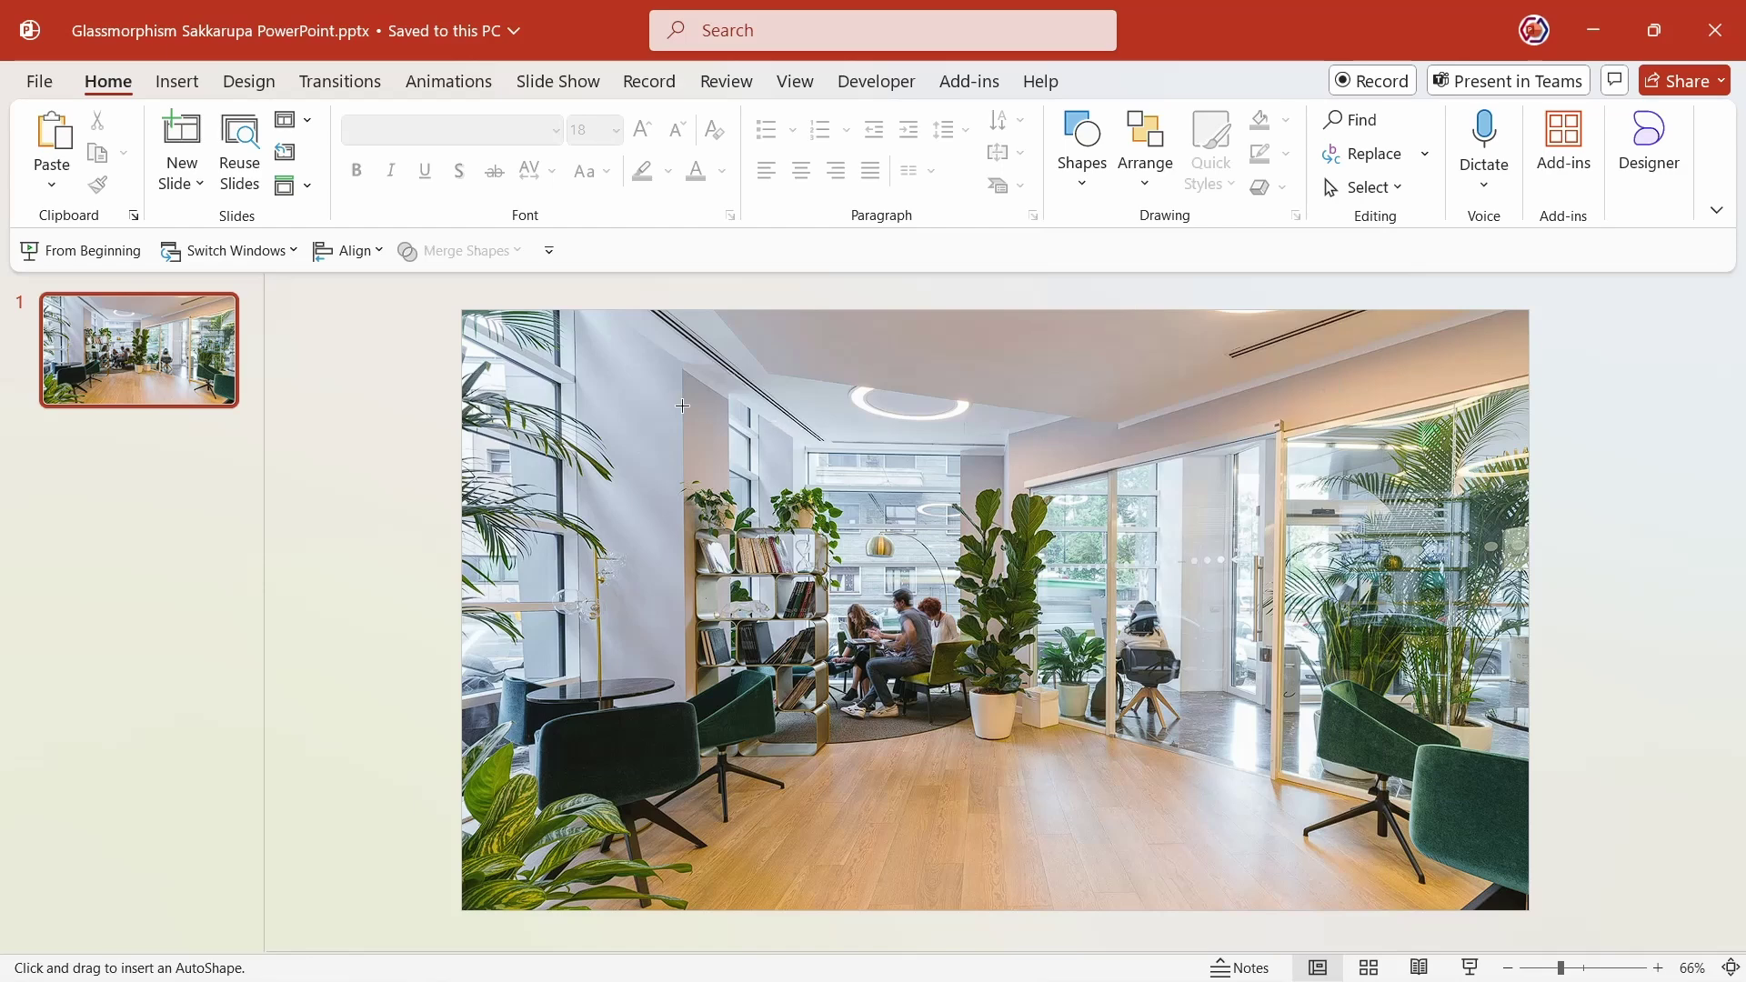
pyautogui.moveTo(617, 399); pyautogui.dragTo(1425, 858)
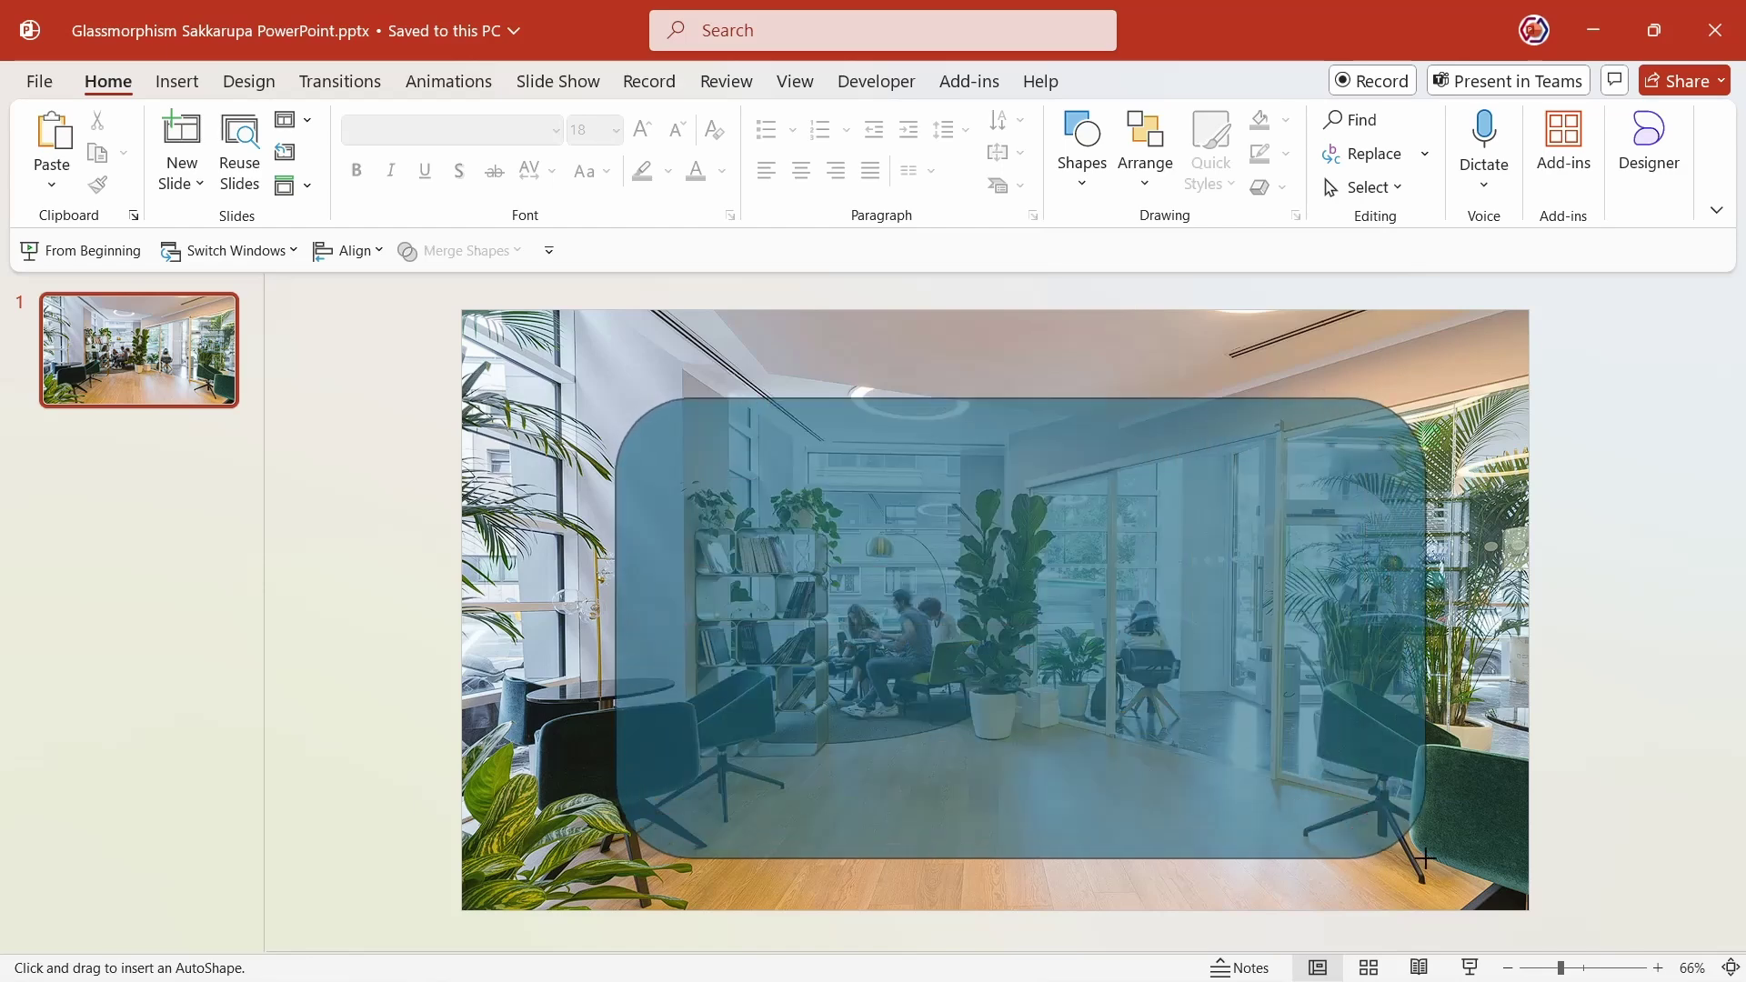
pyautogui.moveTo(616, 631); pyautogui.dragTo(573, 627)
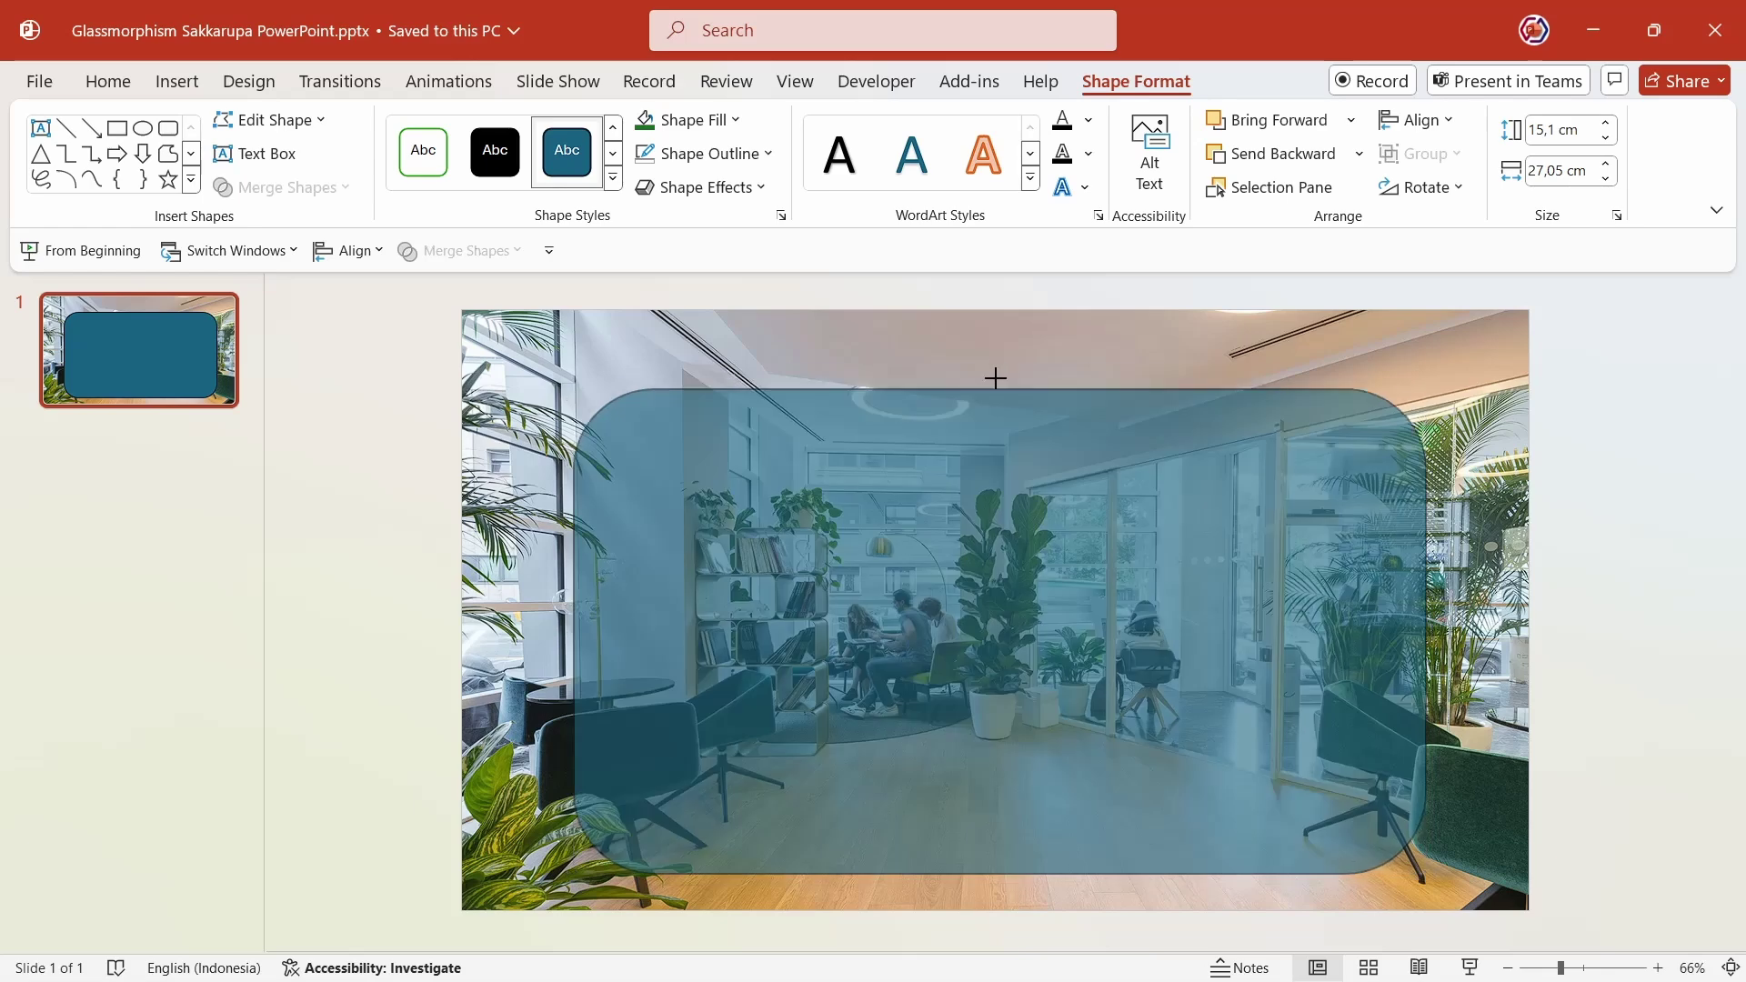
pyautogui.moveTo(1000, 394); pyautogui.dragTo(999, 382)
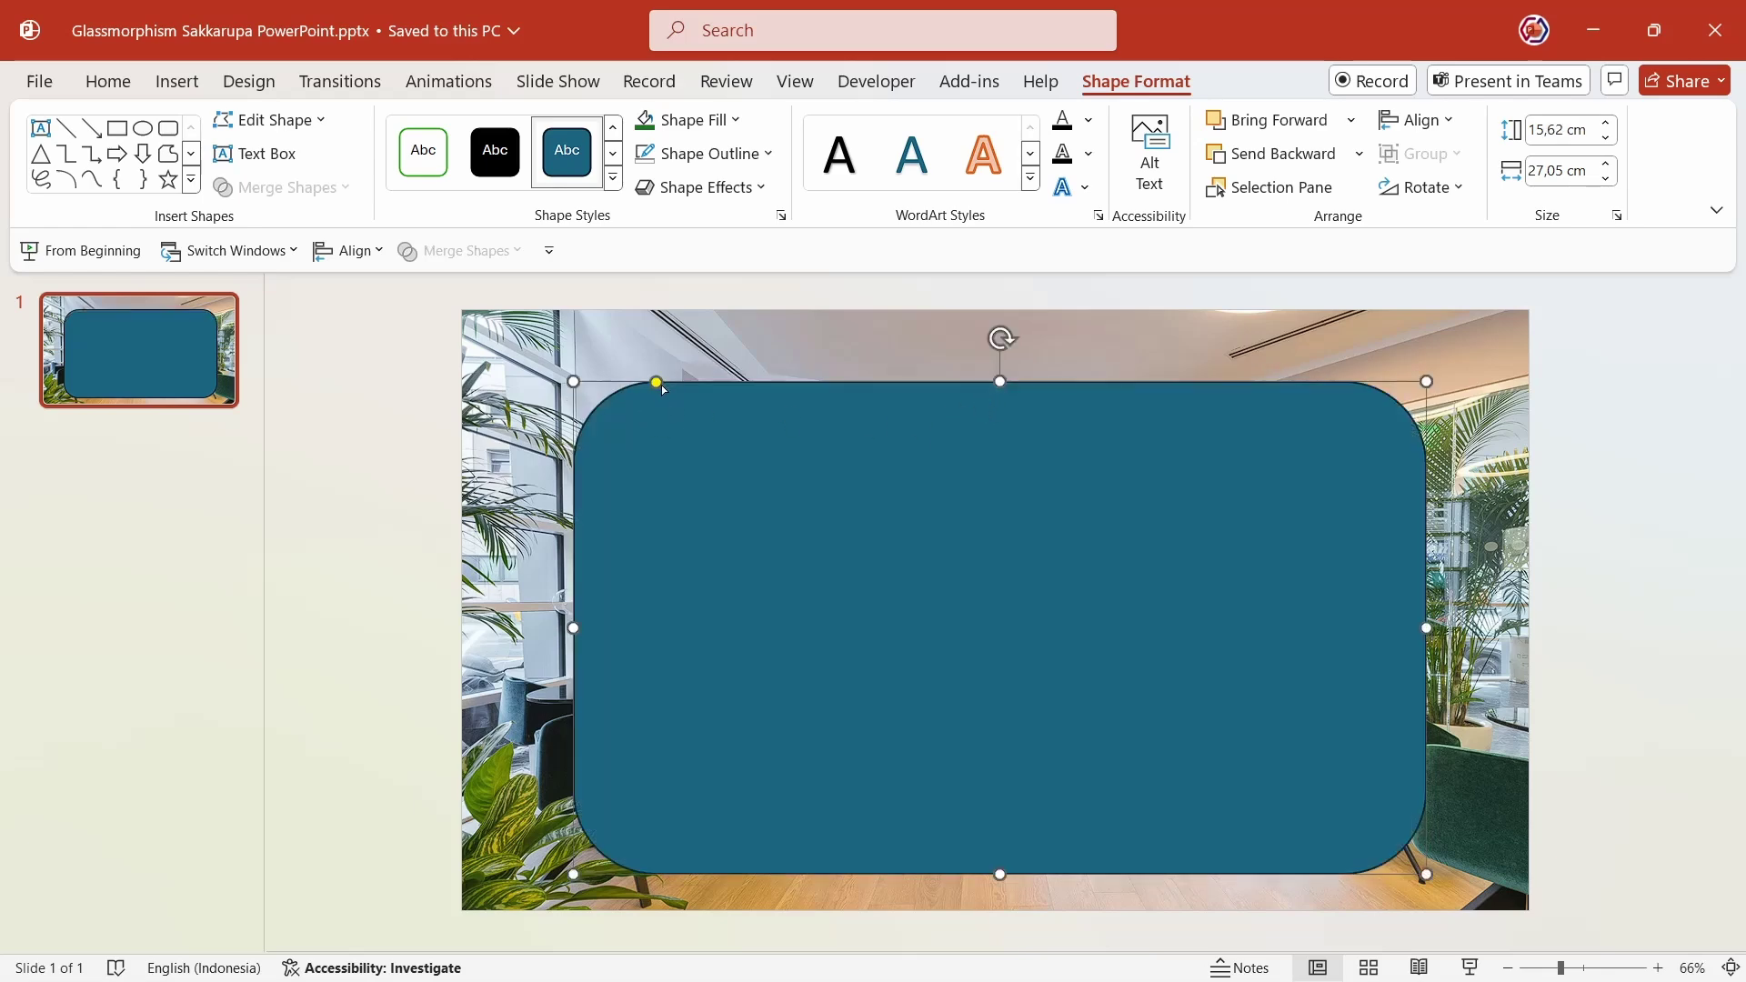
pyautogui.moveTo(657, 382); pyautogui.dragTo(591, 377)
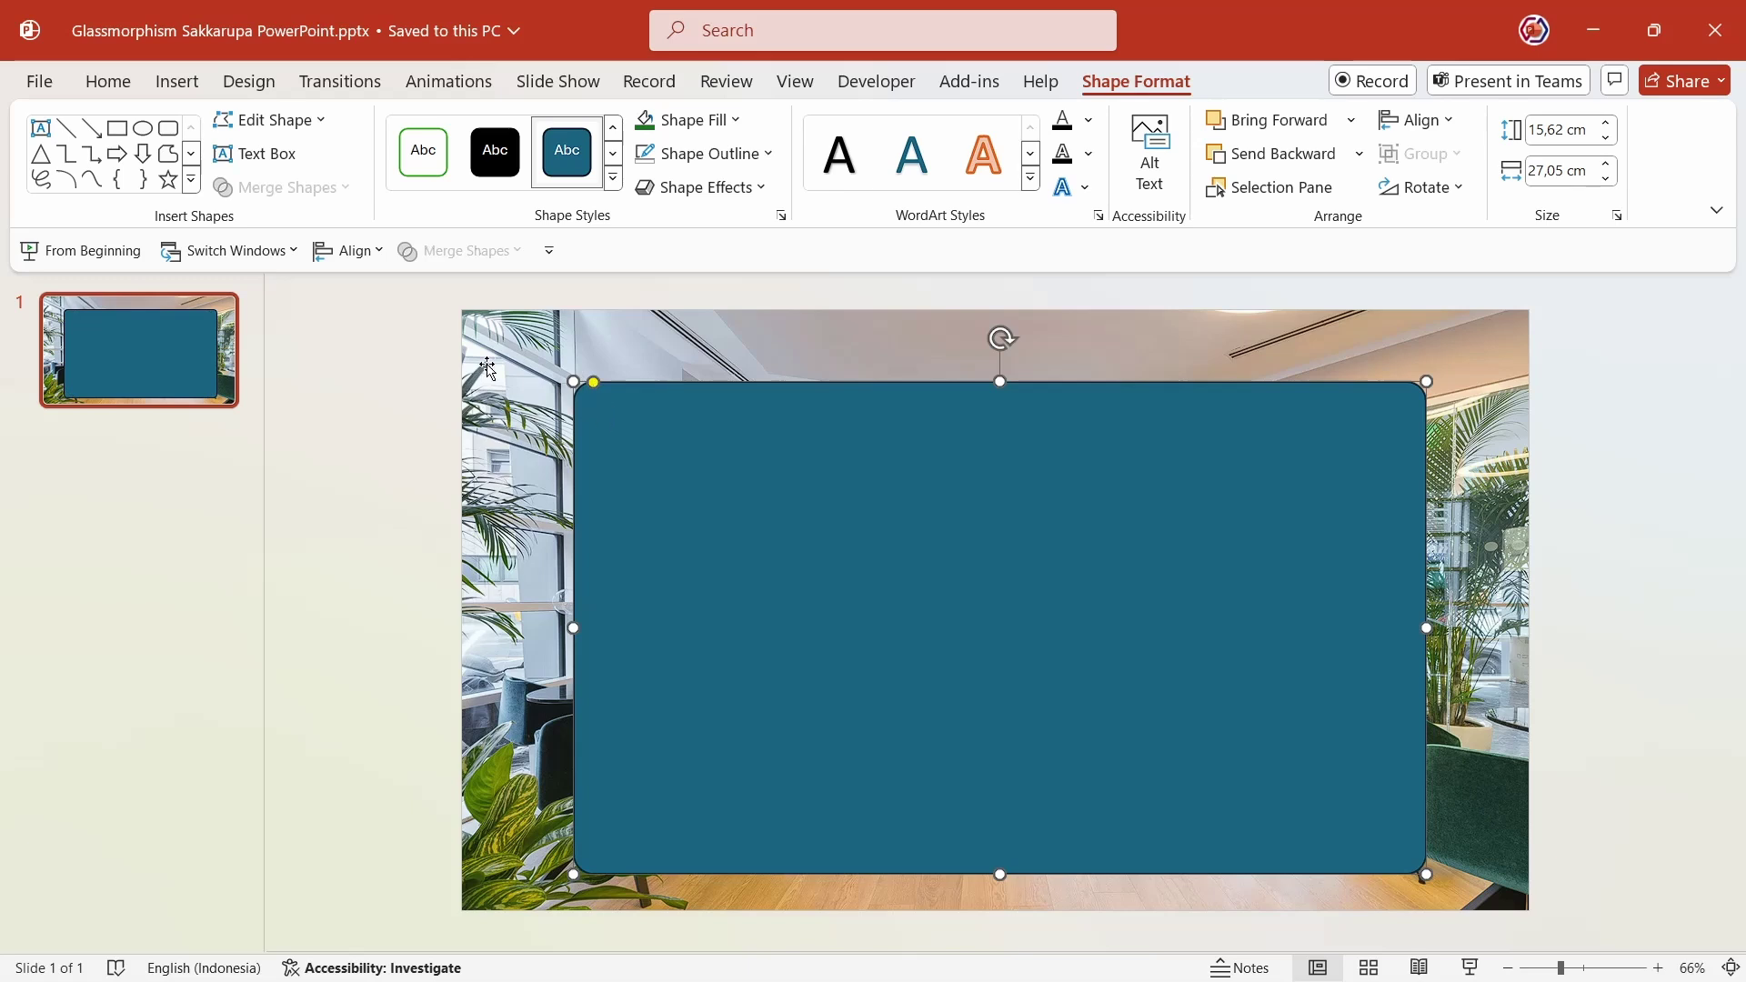
# Centre the panel horizontally and vertically on the slide
pyautogui.click(340, 255)
pyautogui.click(400, 328)
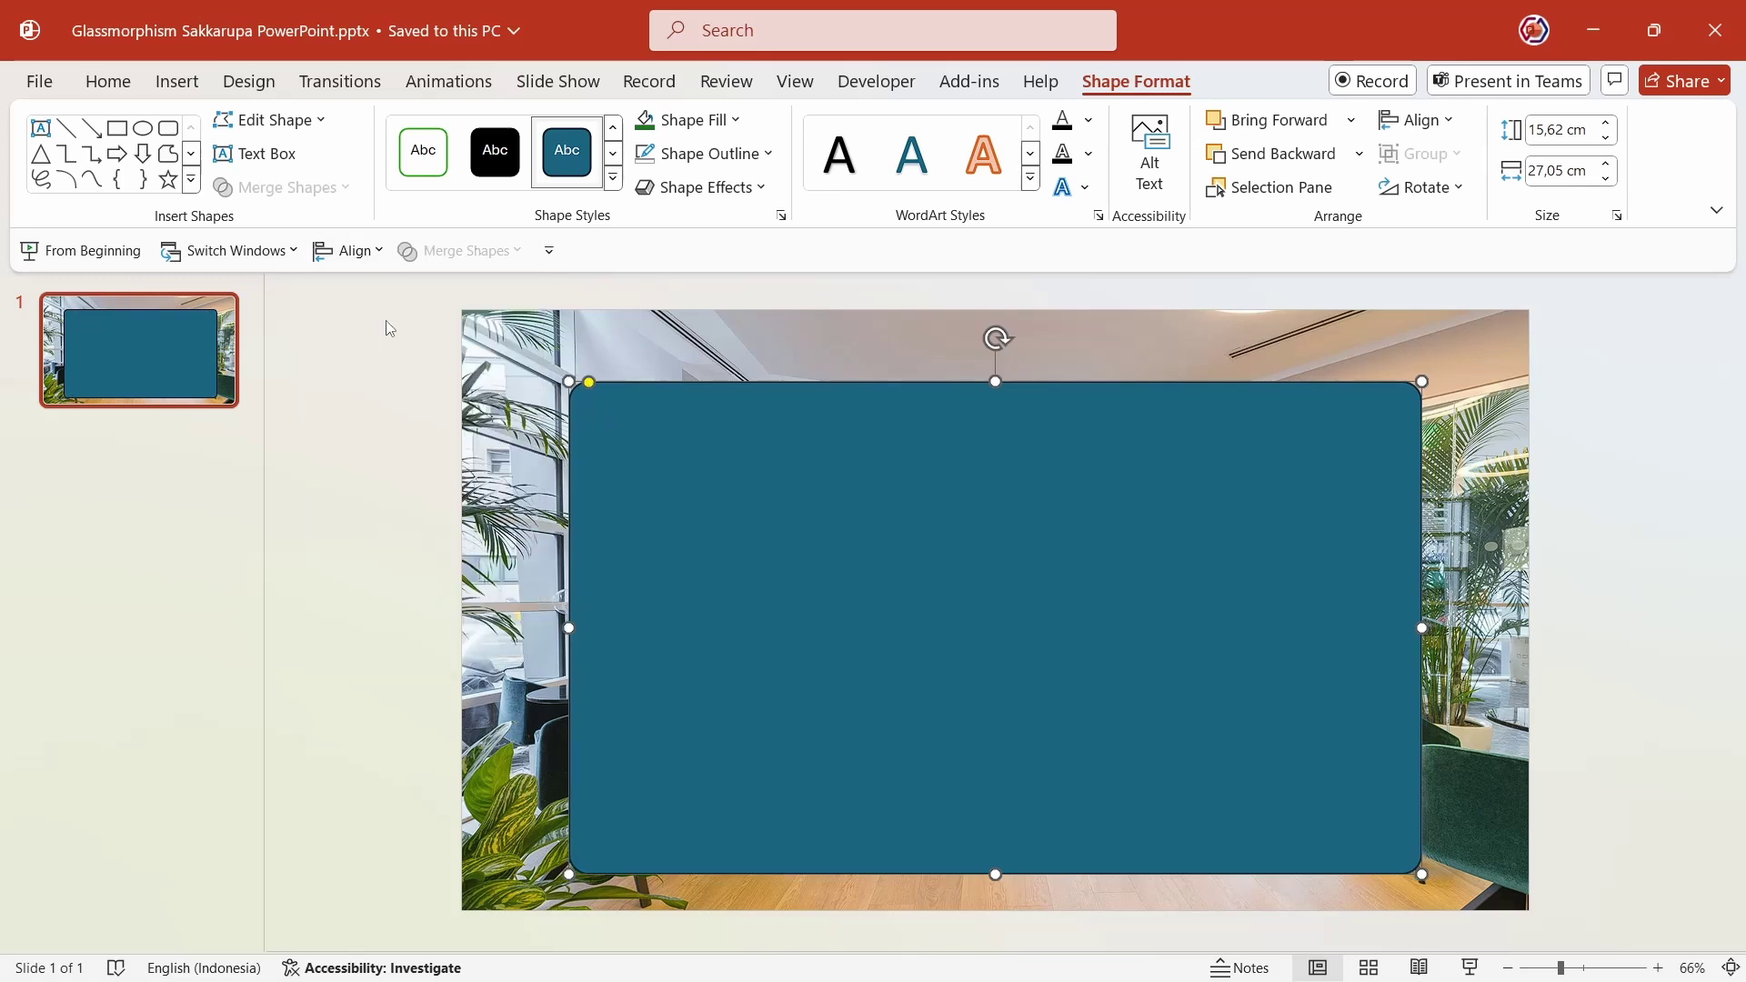
pyautogui.click(363, 254)
pyautogui.click(454, 458)
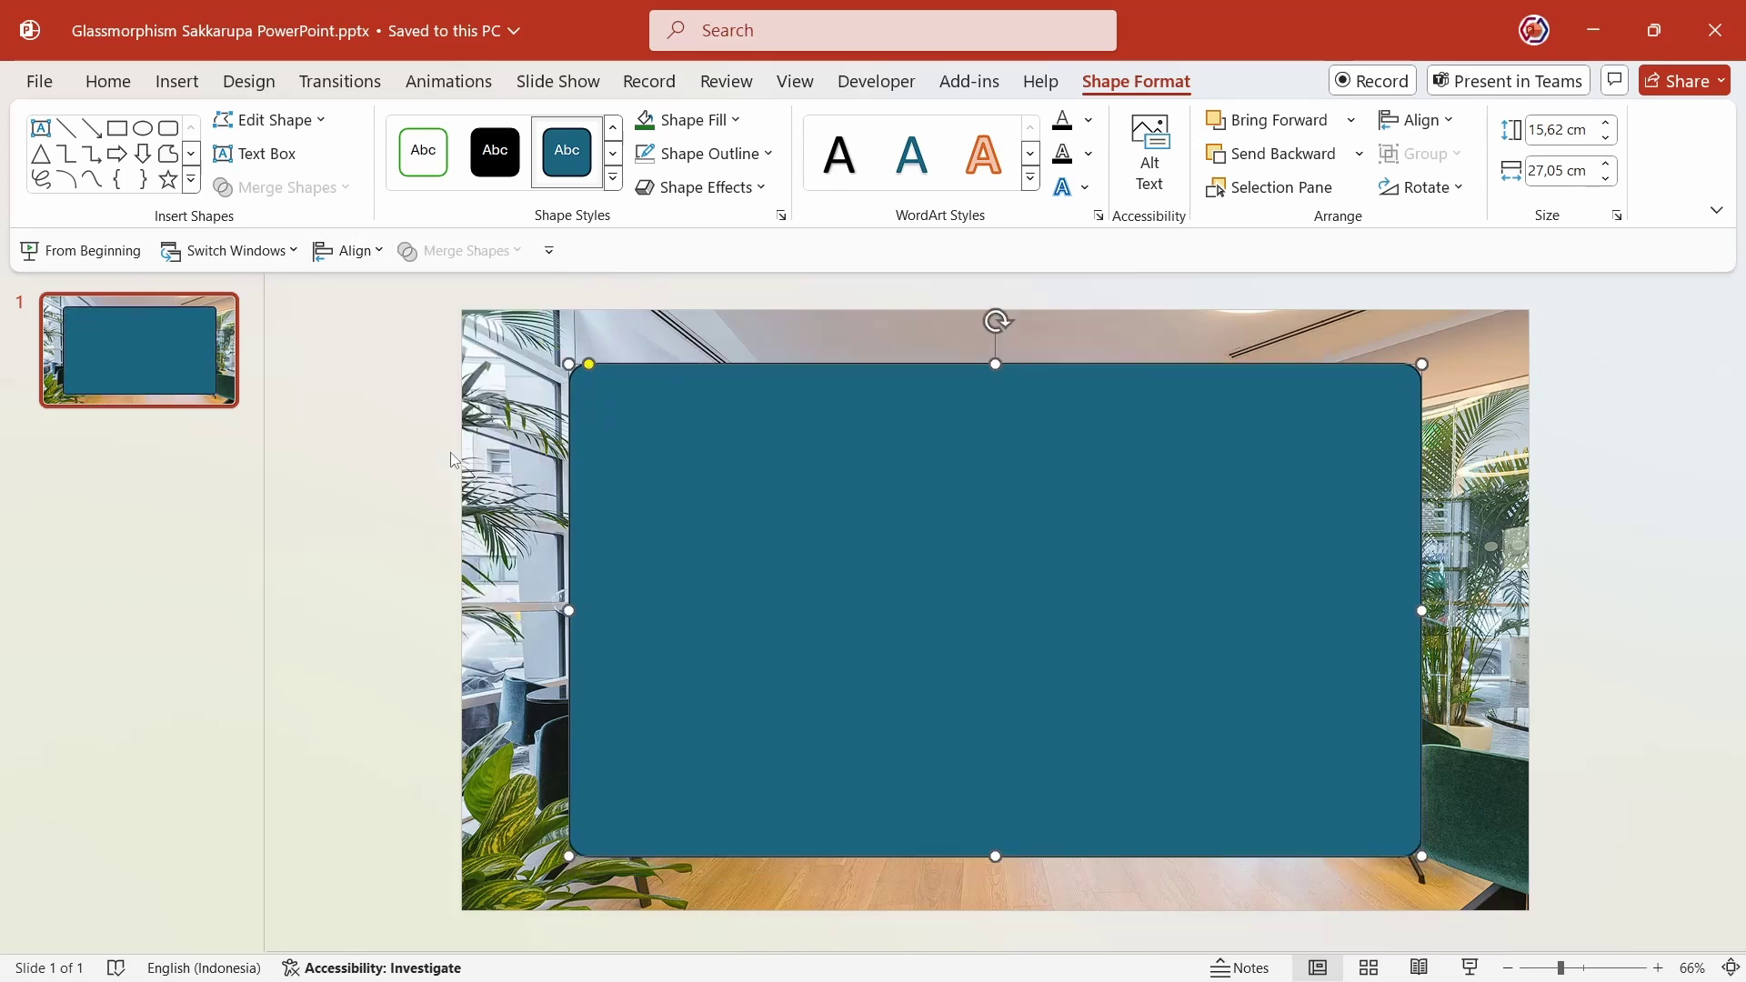
# Give the panel a 0° linear gradient fill fading from white to teal
pyautogui.rightClick(811, 455)
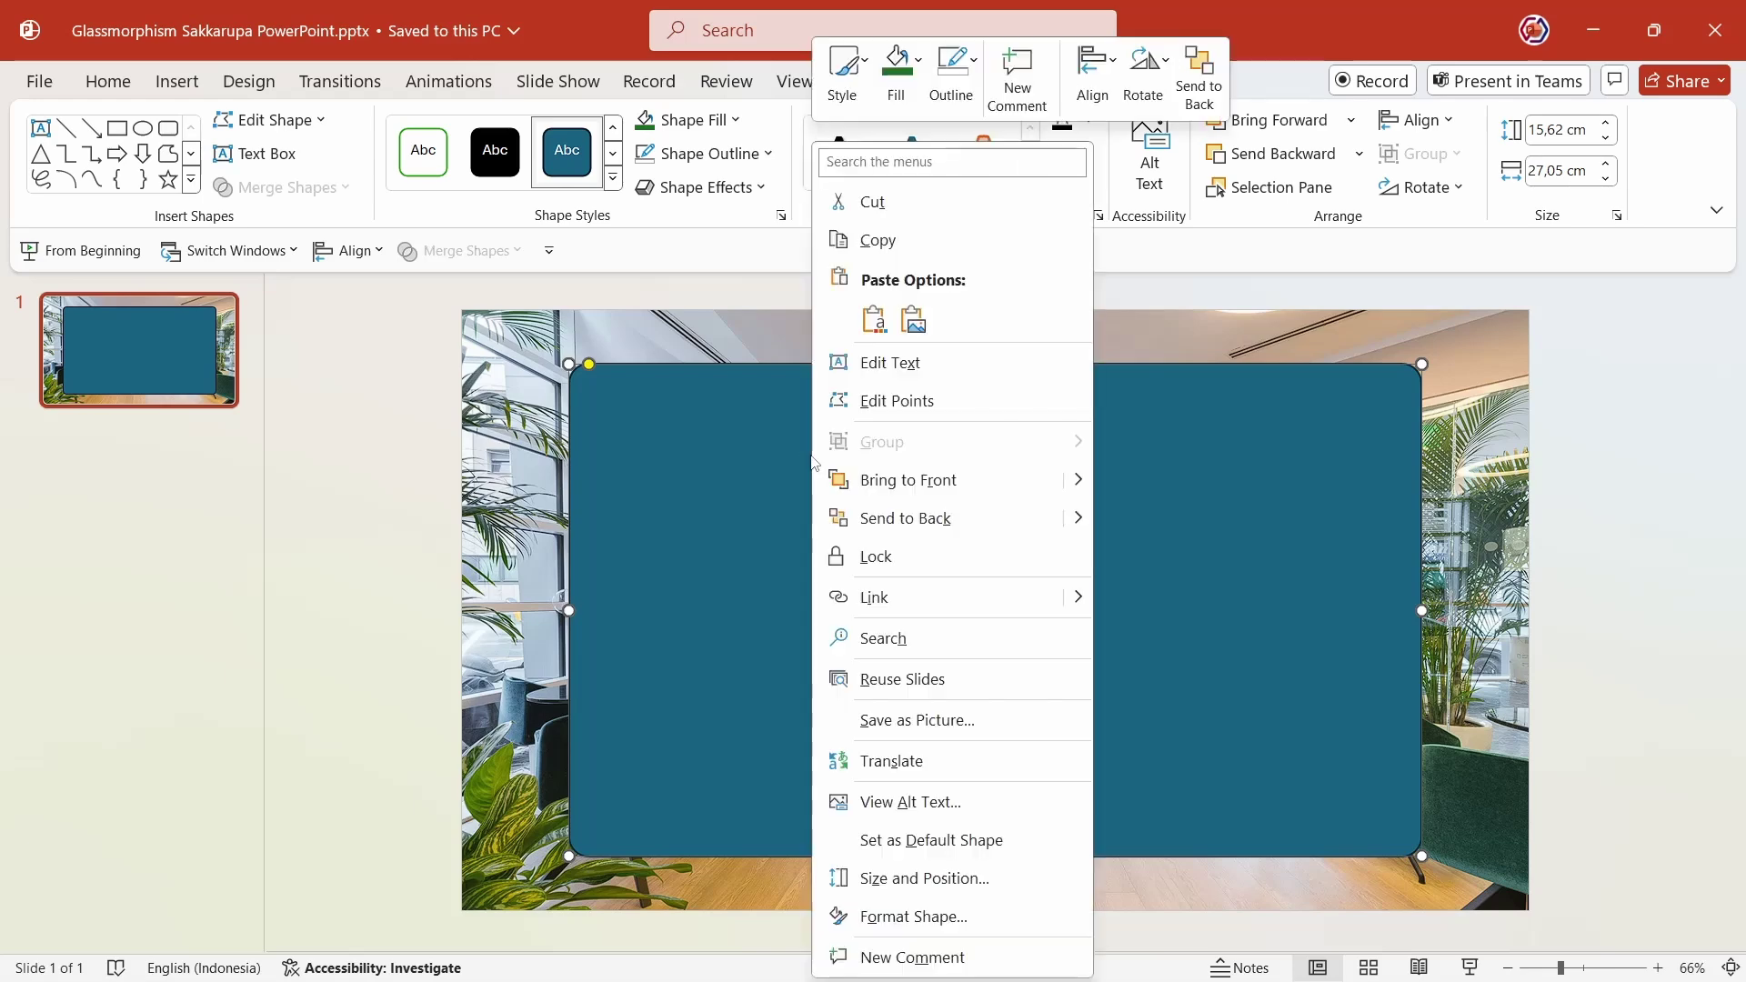
pyautogui.click(913, 917)
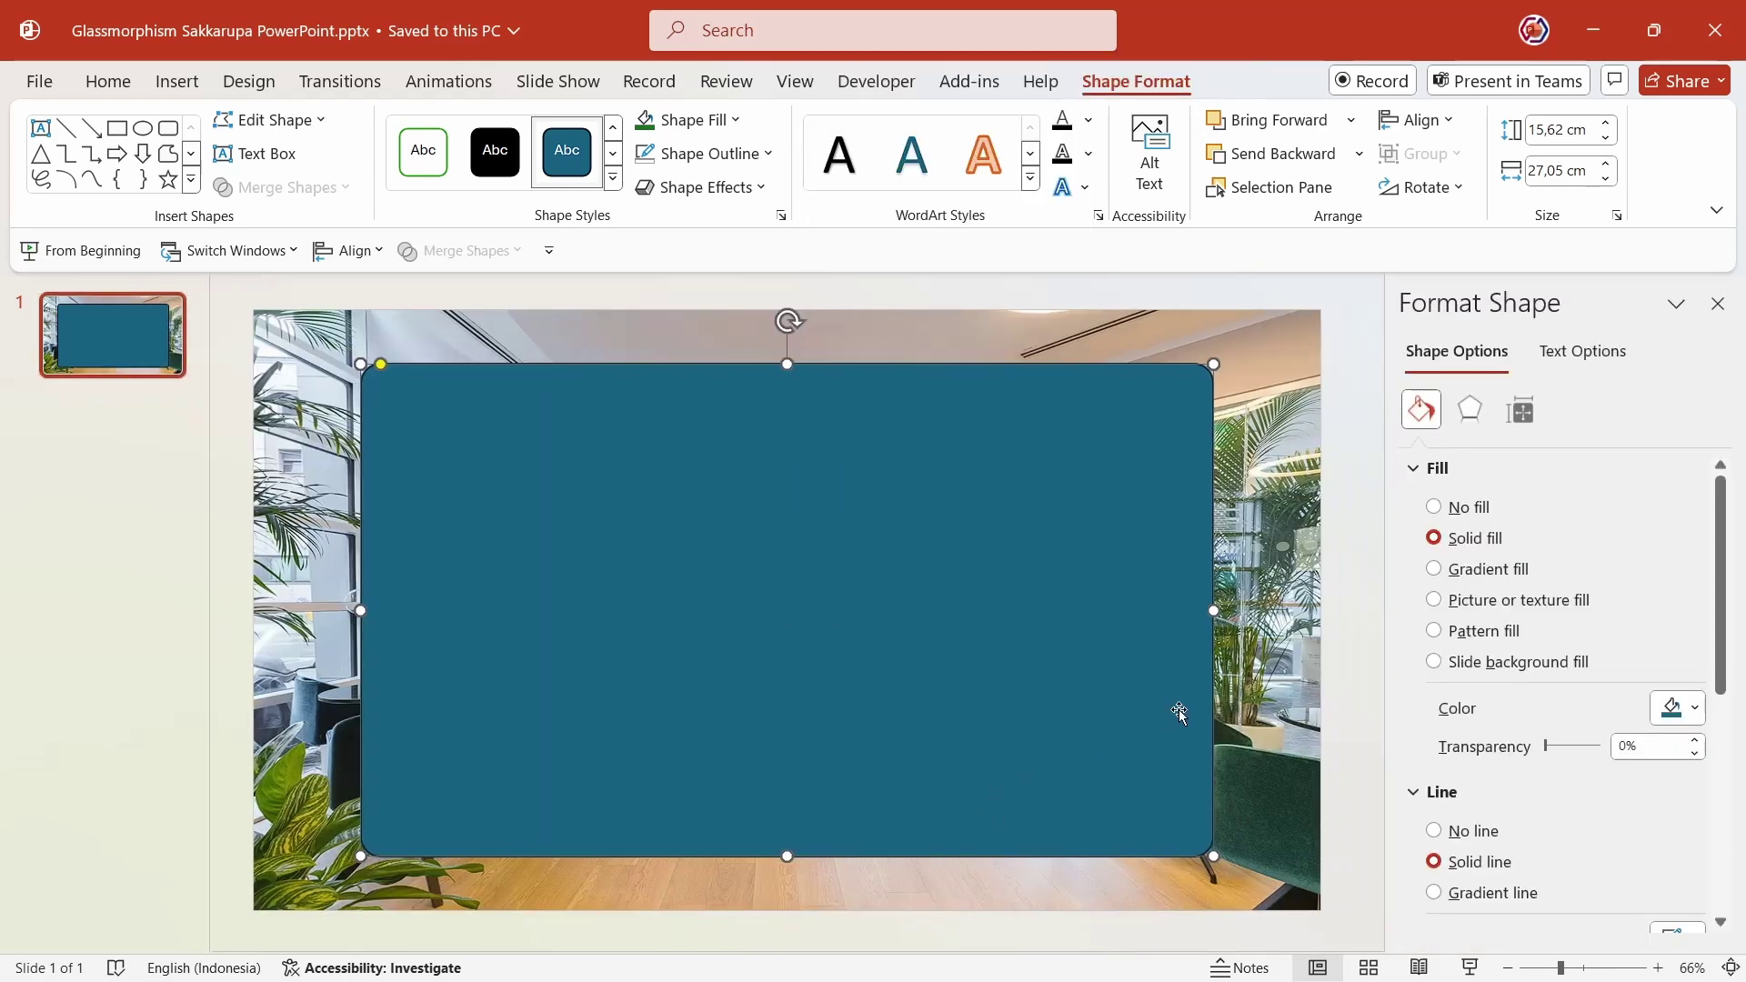
pyautogui.click(1507, 573)
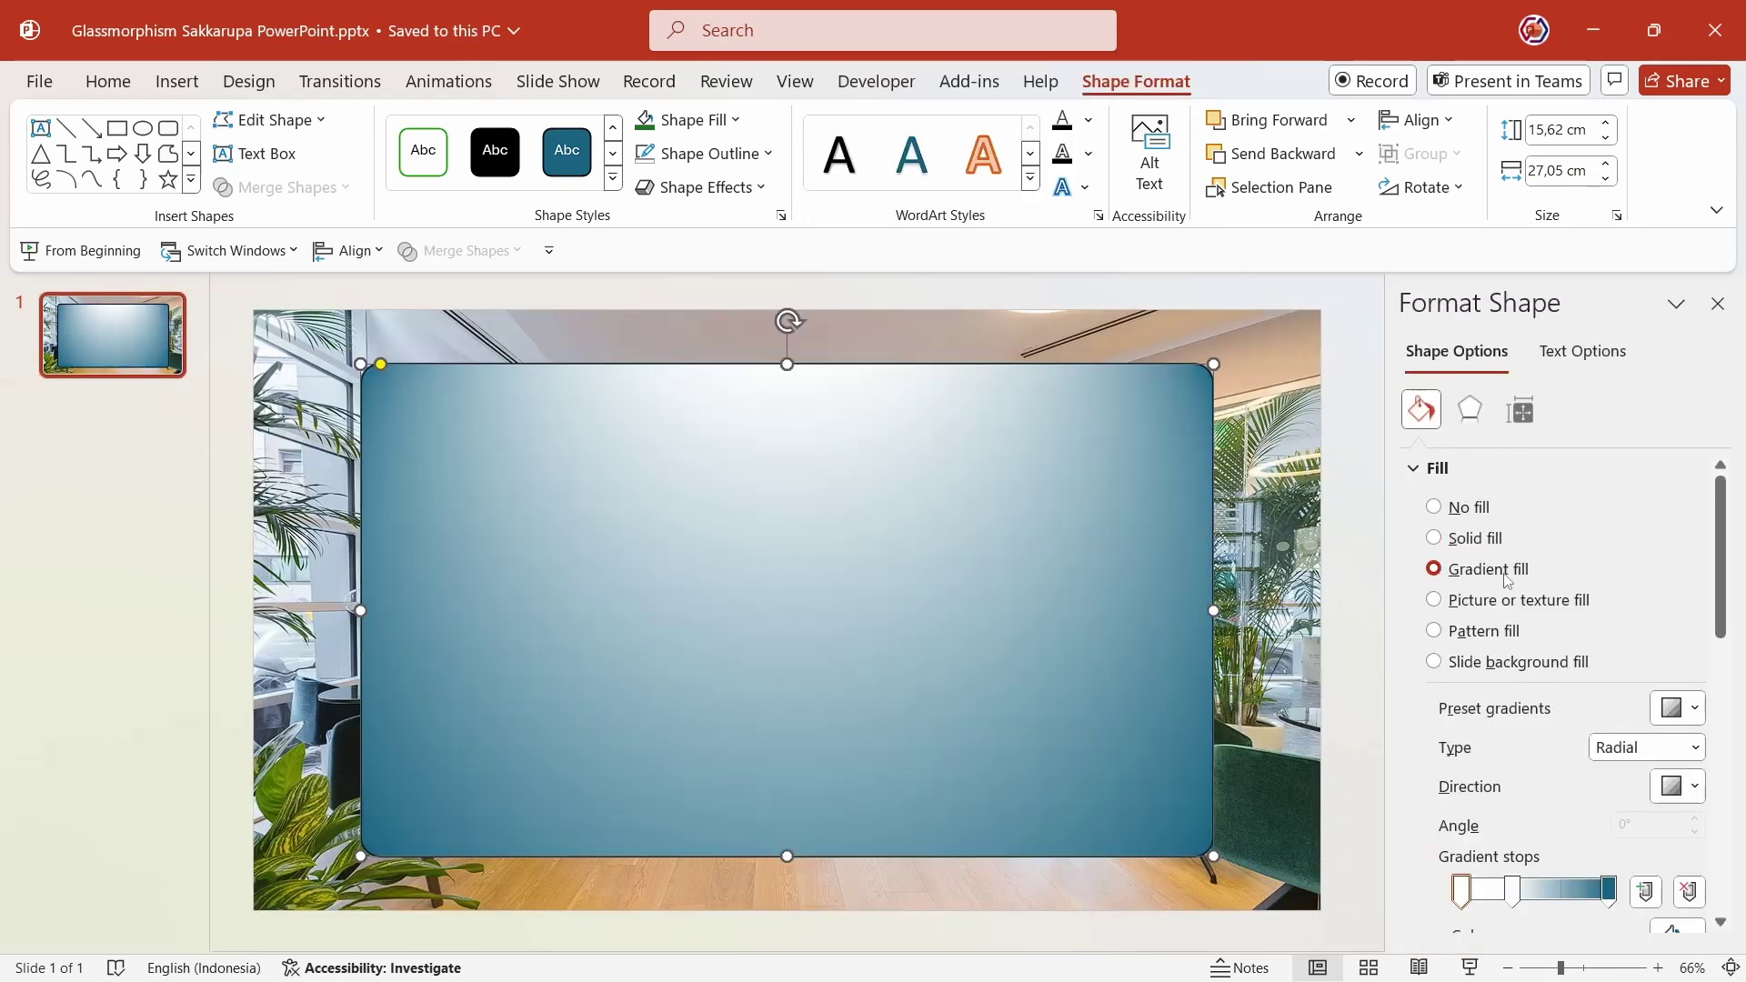
pyautogui.click(1649, 748)
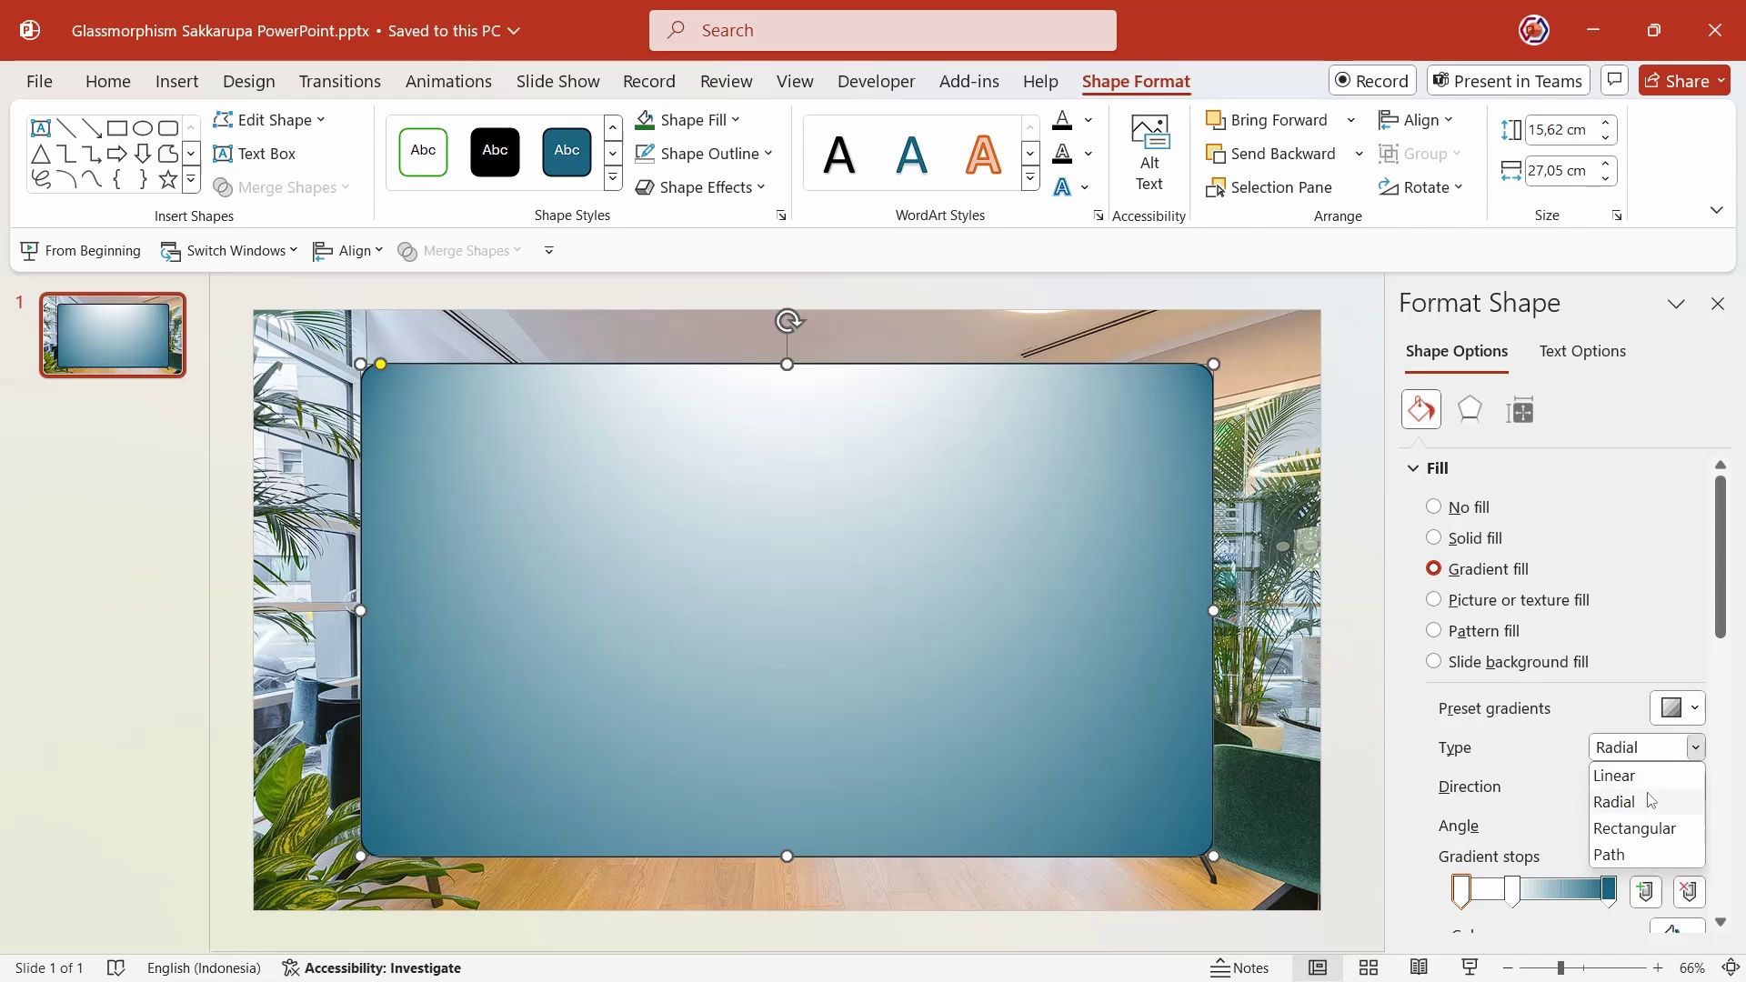
pyautogui.click(1651, 784)
pyautogui.click(1678, 787)
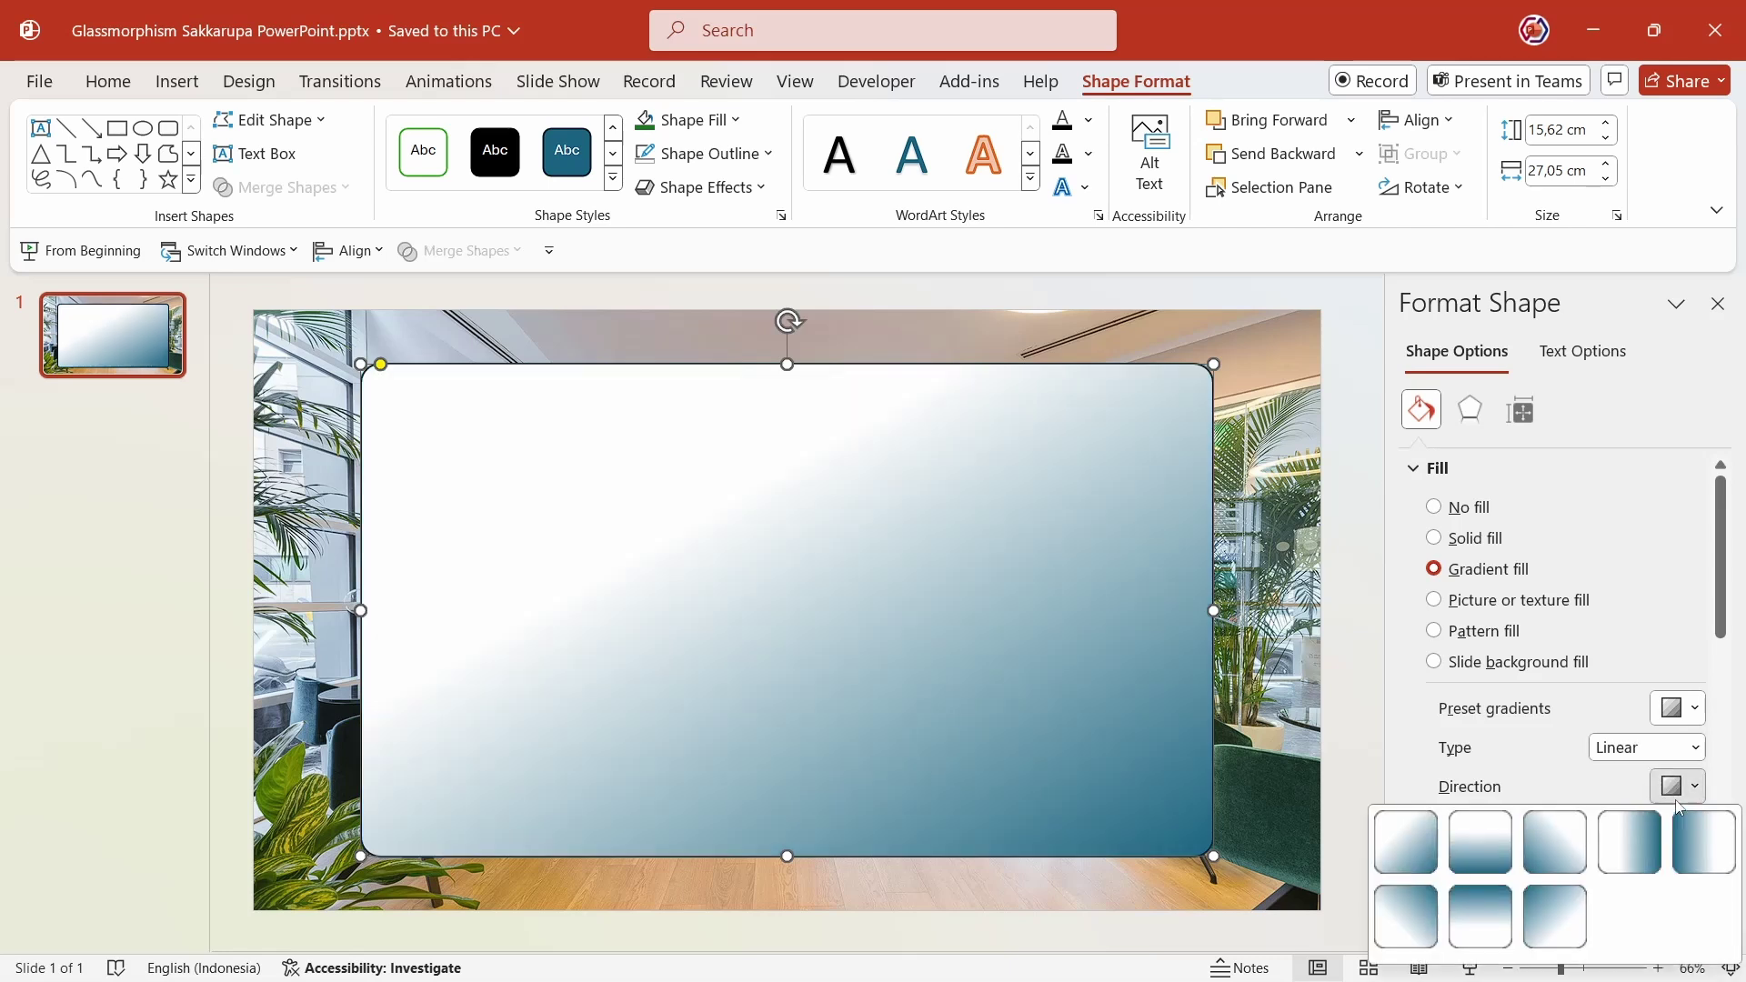
pyautogui.click(1630, 842)
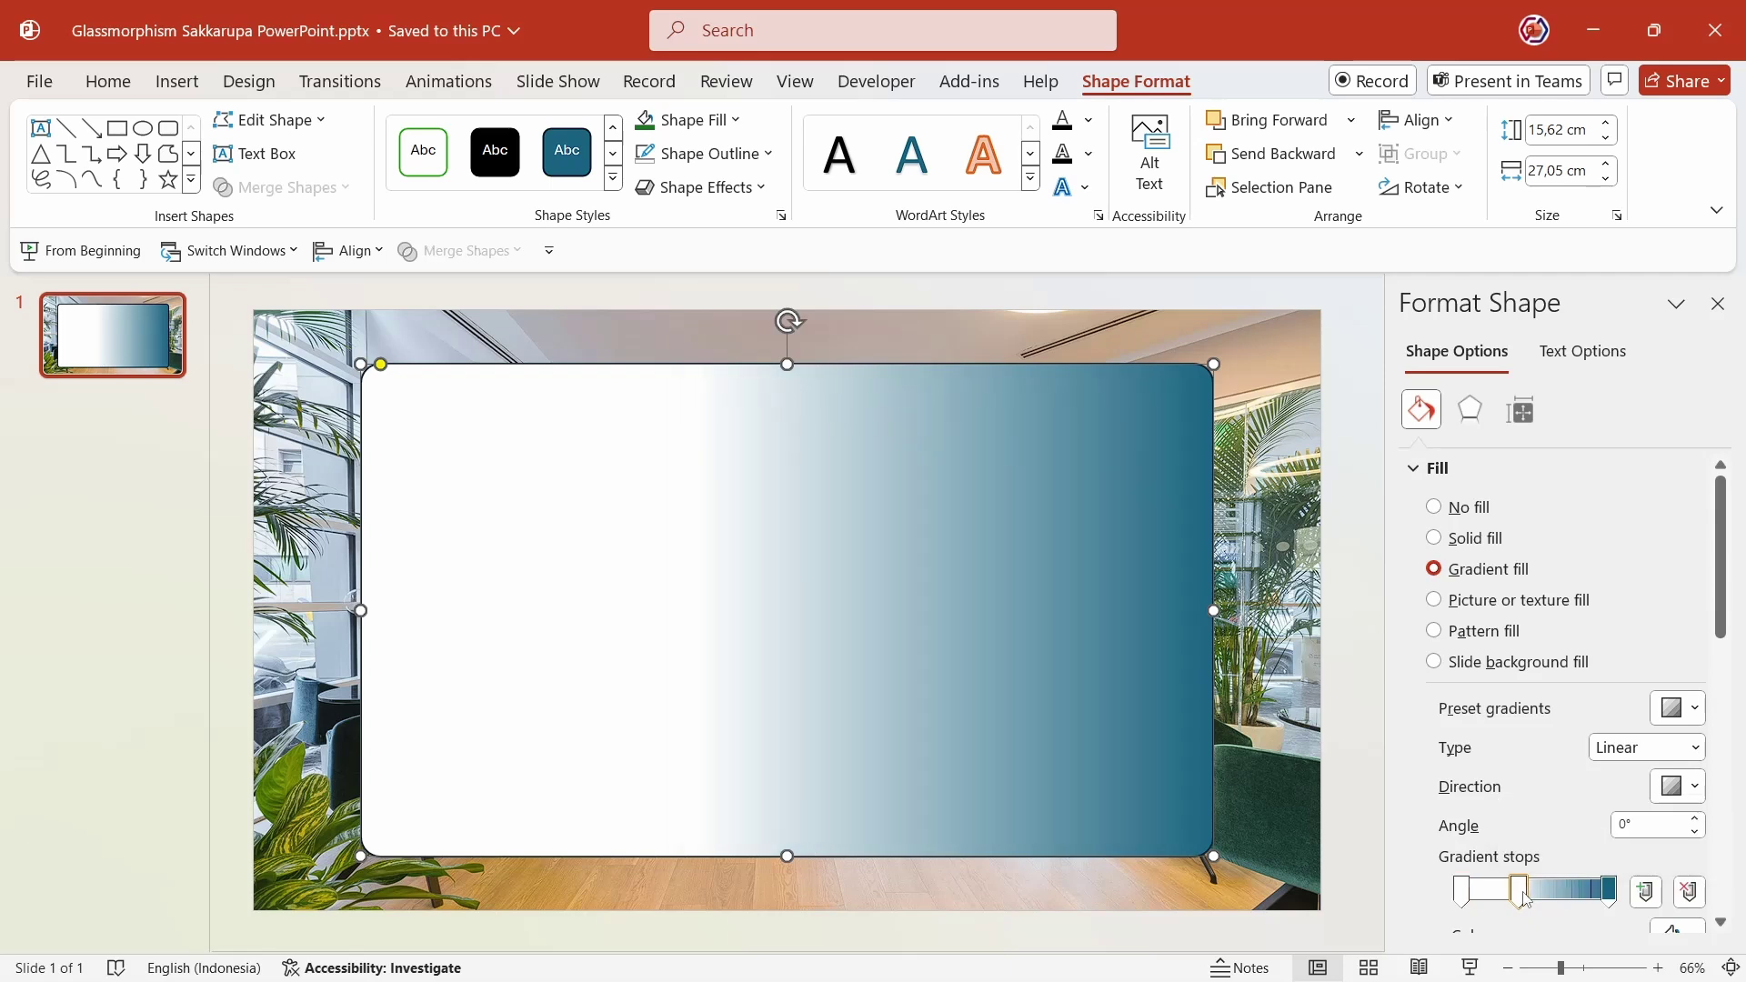
pyautogui.moveTo(1512, 893); pyautogui.dragTo(1539, 900)
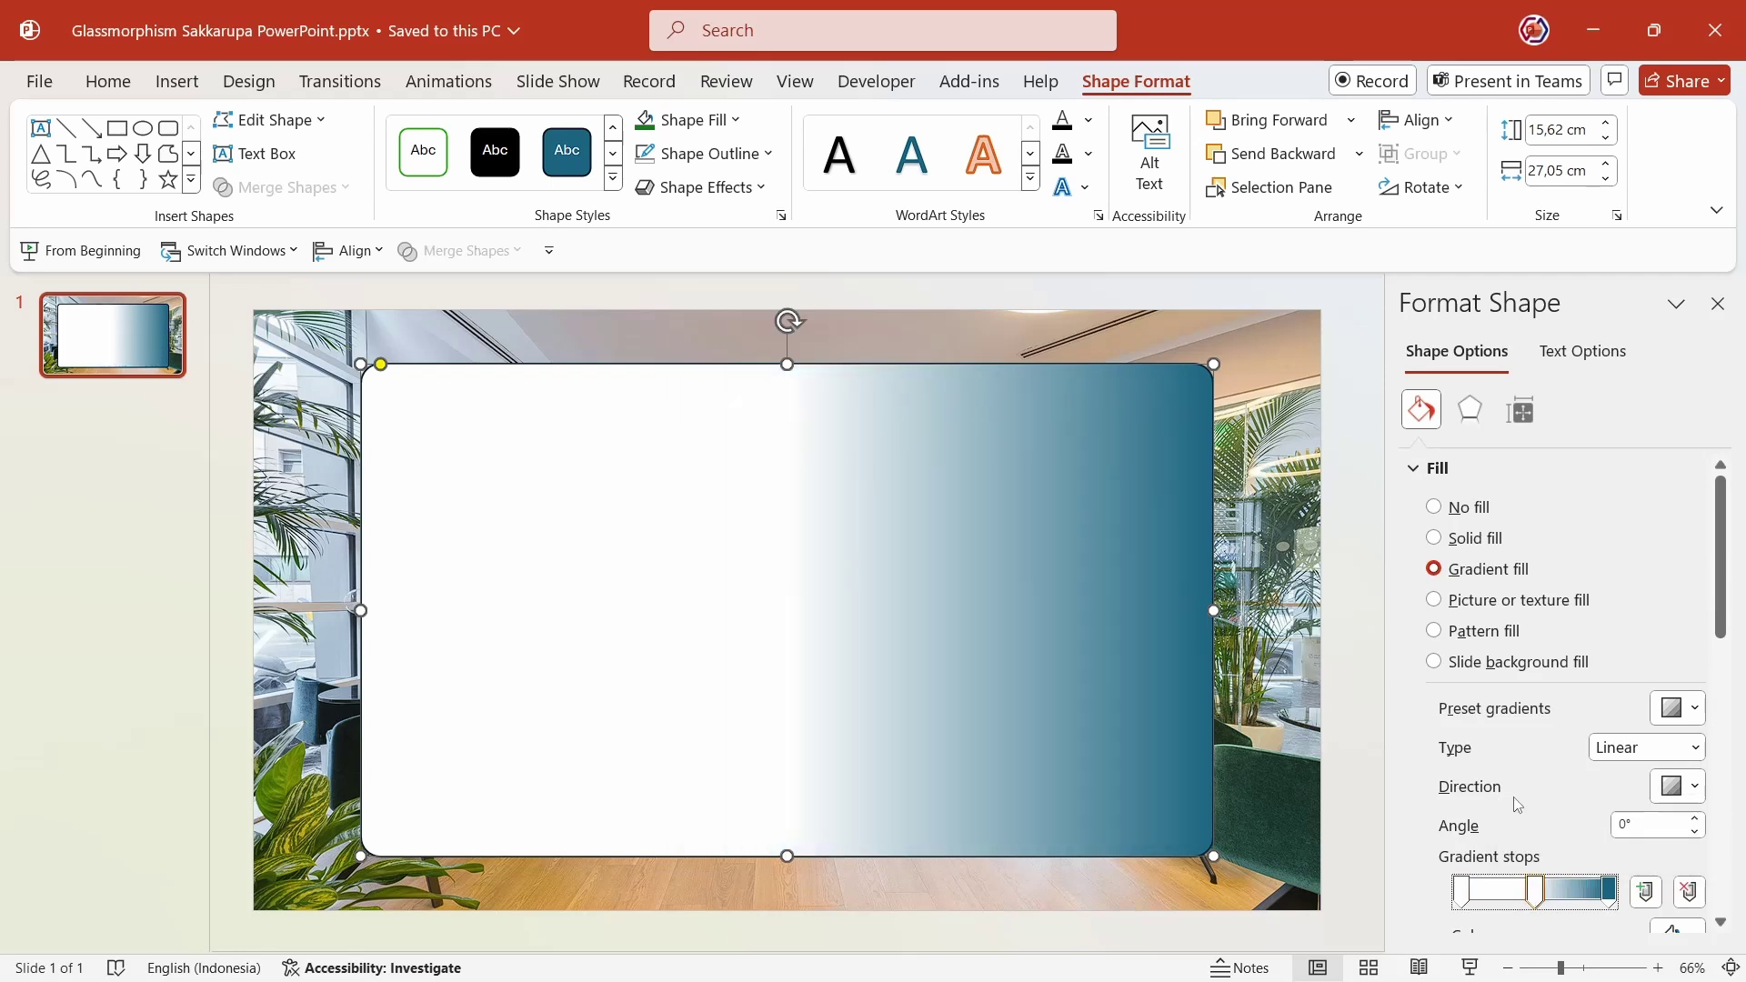
pyautogui.scroll(-2, 1515, 798)
# Make the rightmost gradient stop white at 90% transparency
pyautogui.click(1609, 711)
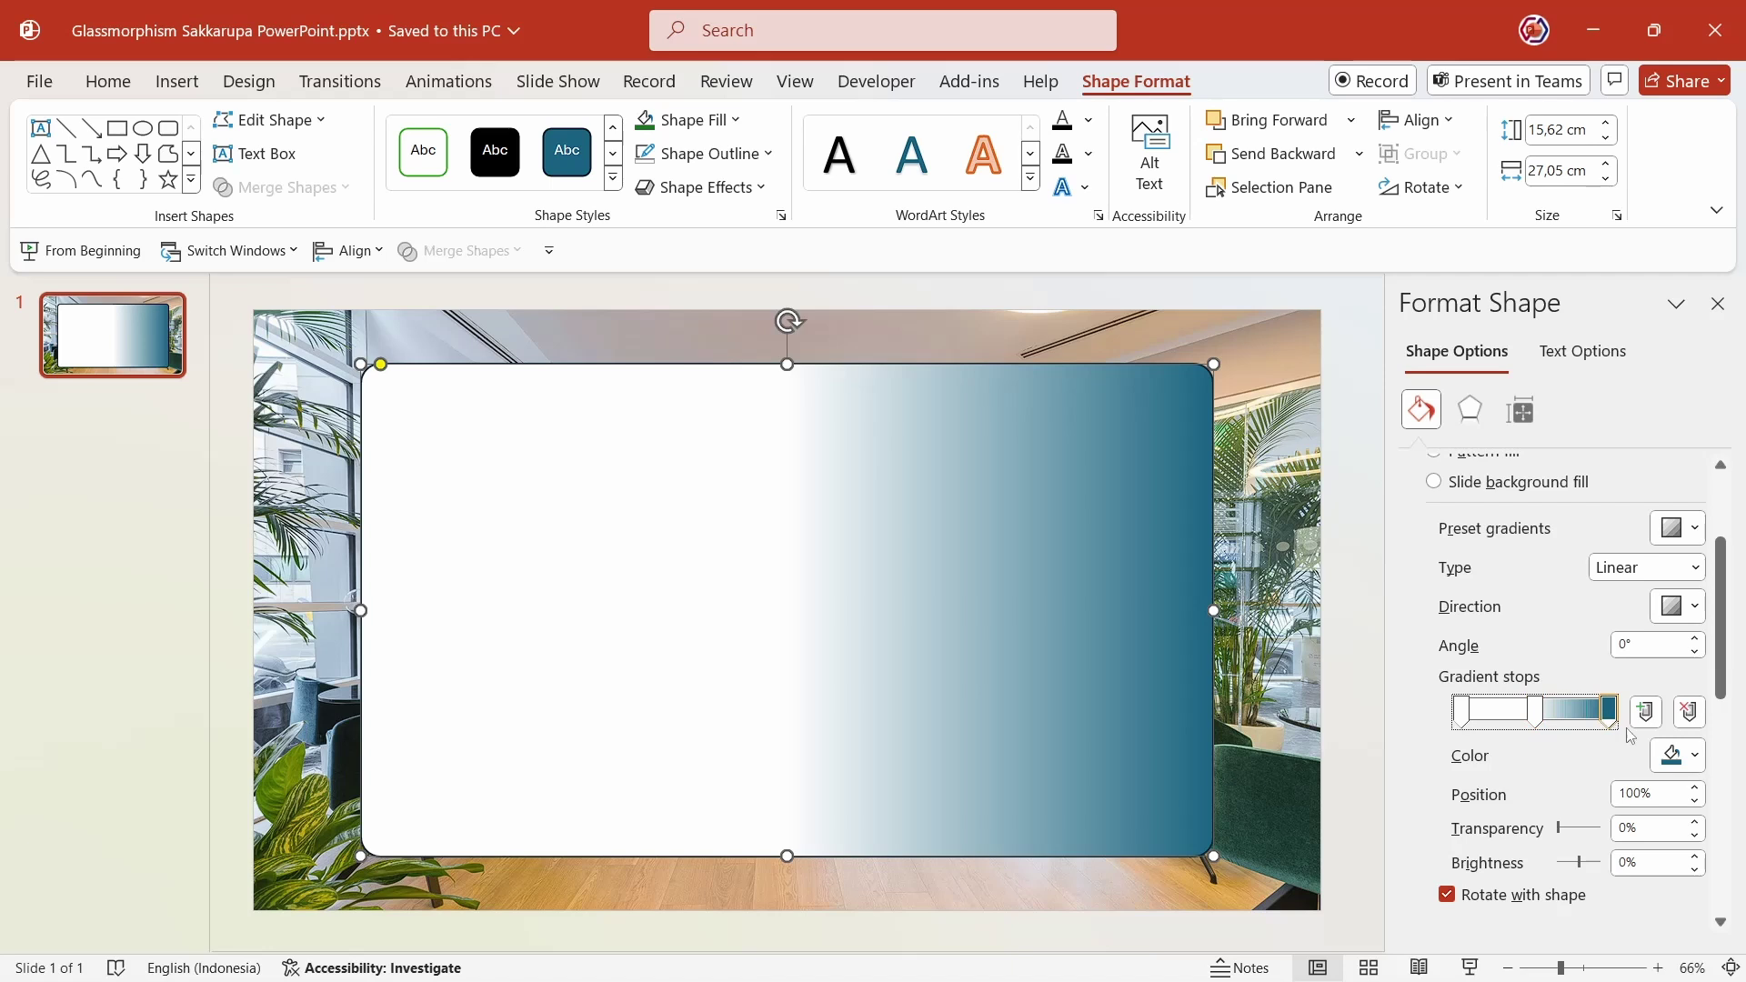
pyautogui.click(1674, 755)
pyautogui.click(1537, 491)
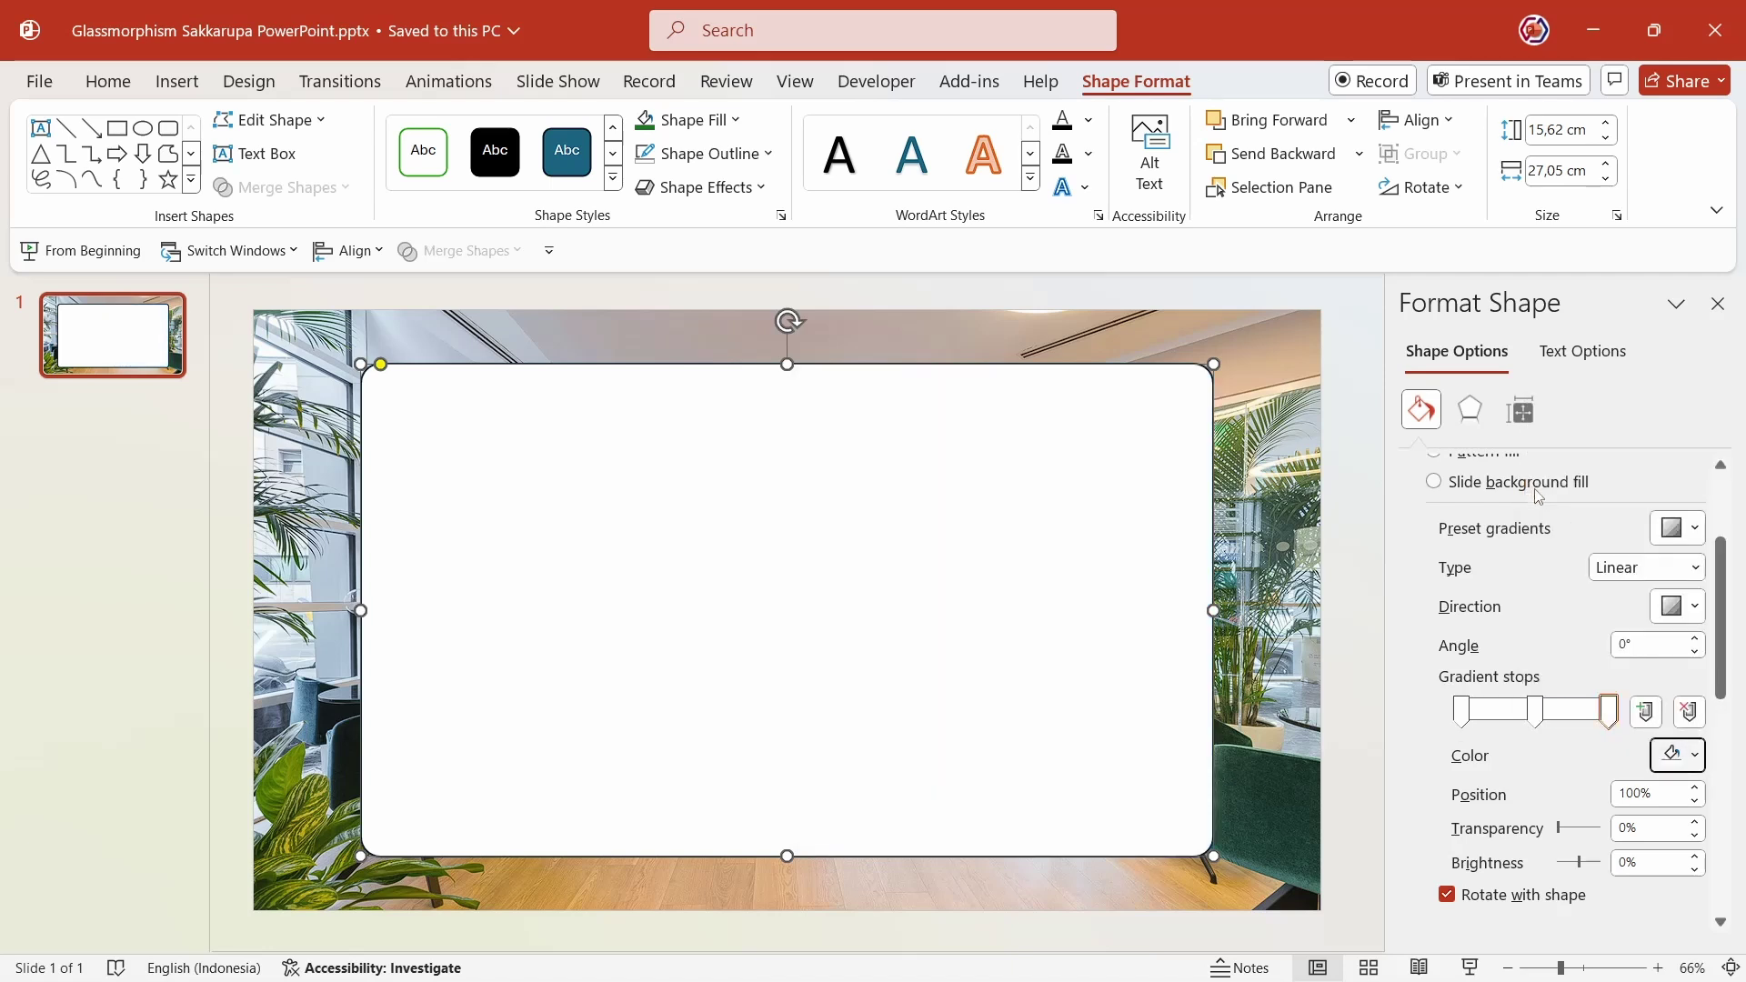
pyautogui.click(1560, 829)
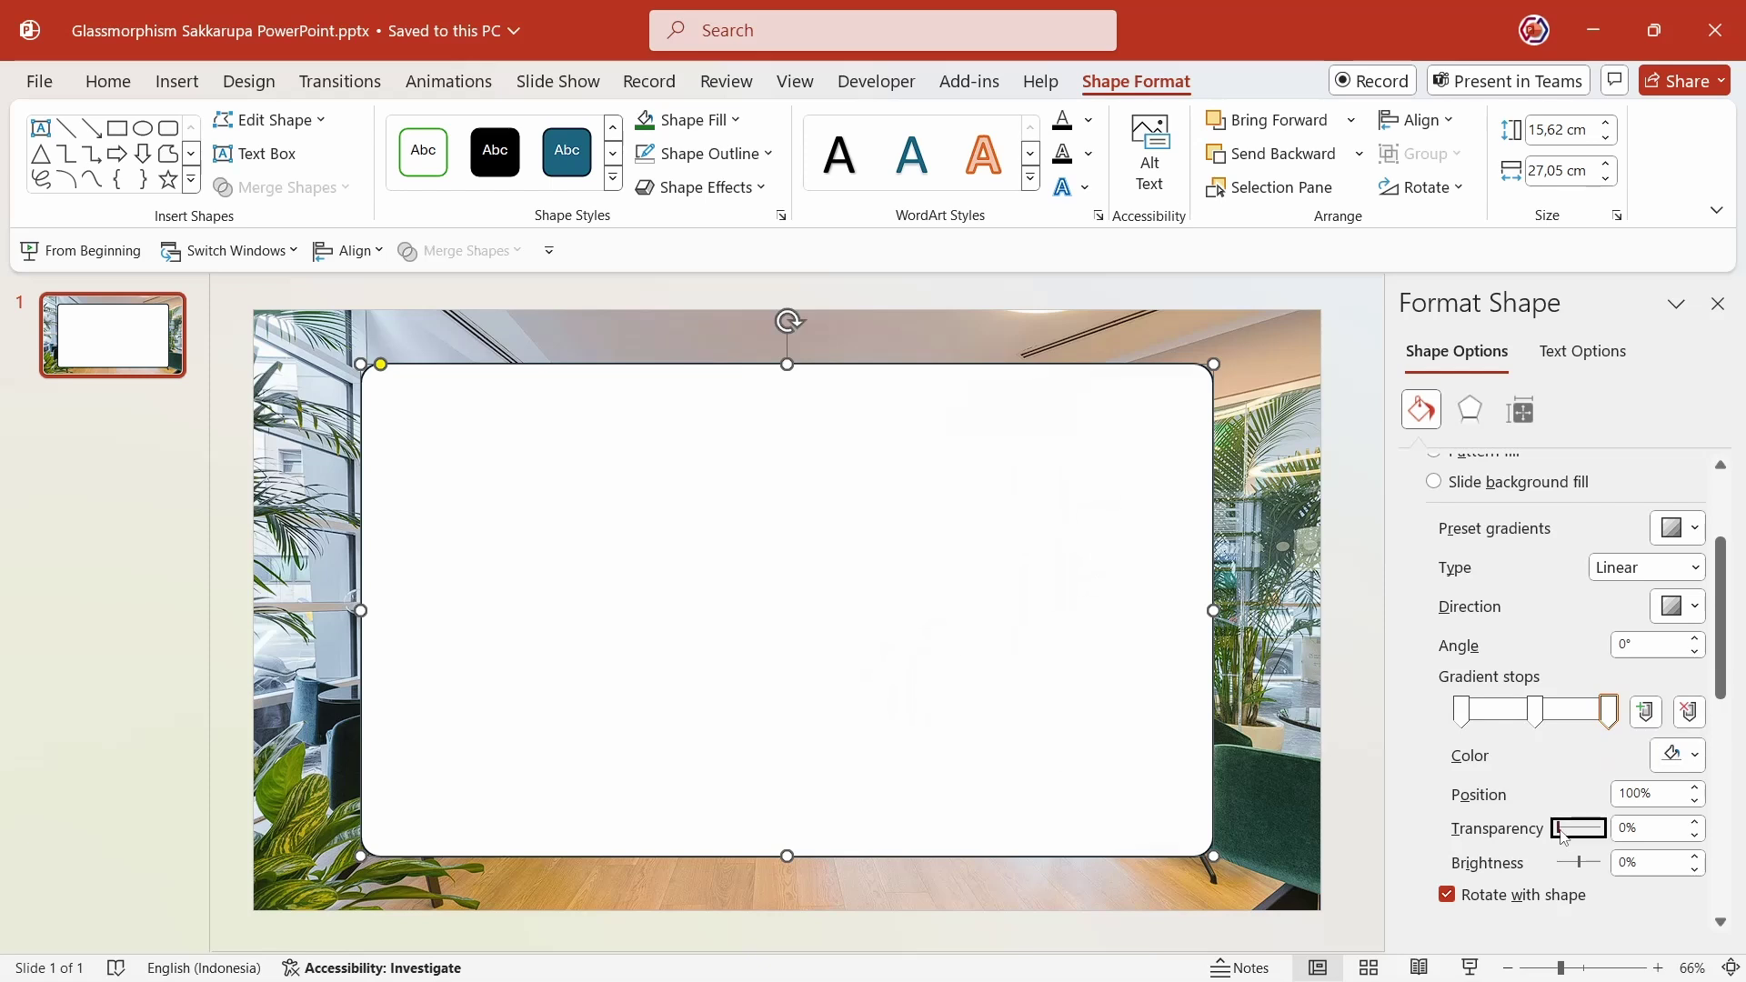
pyautogui.moveTo(1561, 829); pyautogui.dragTo(1593, 830)
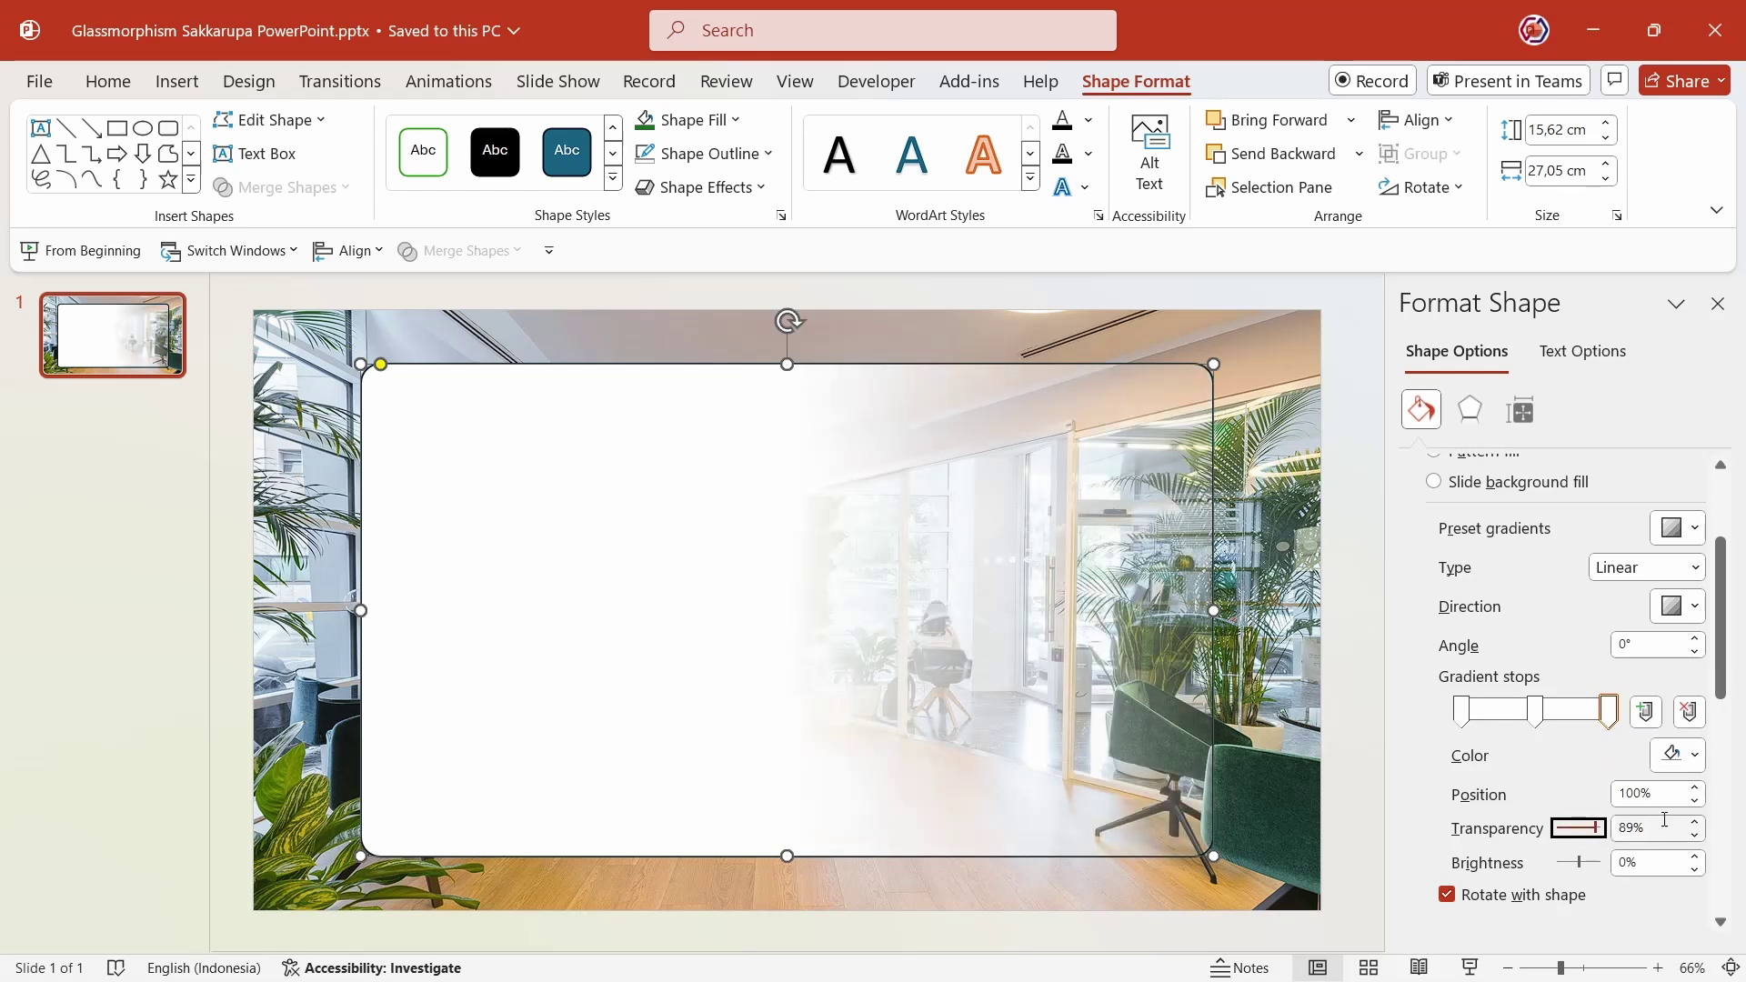
pyautogui.click(1695, 822)
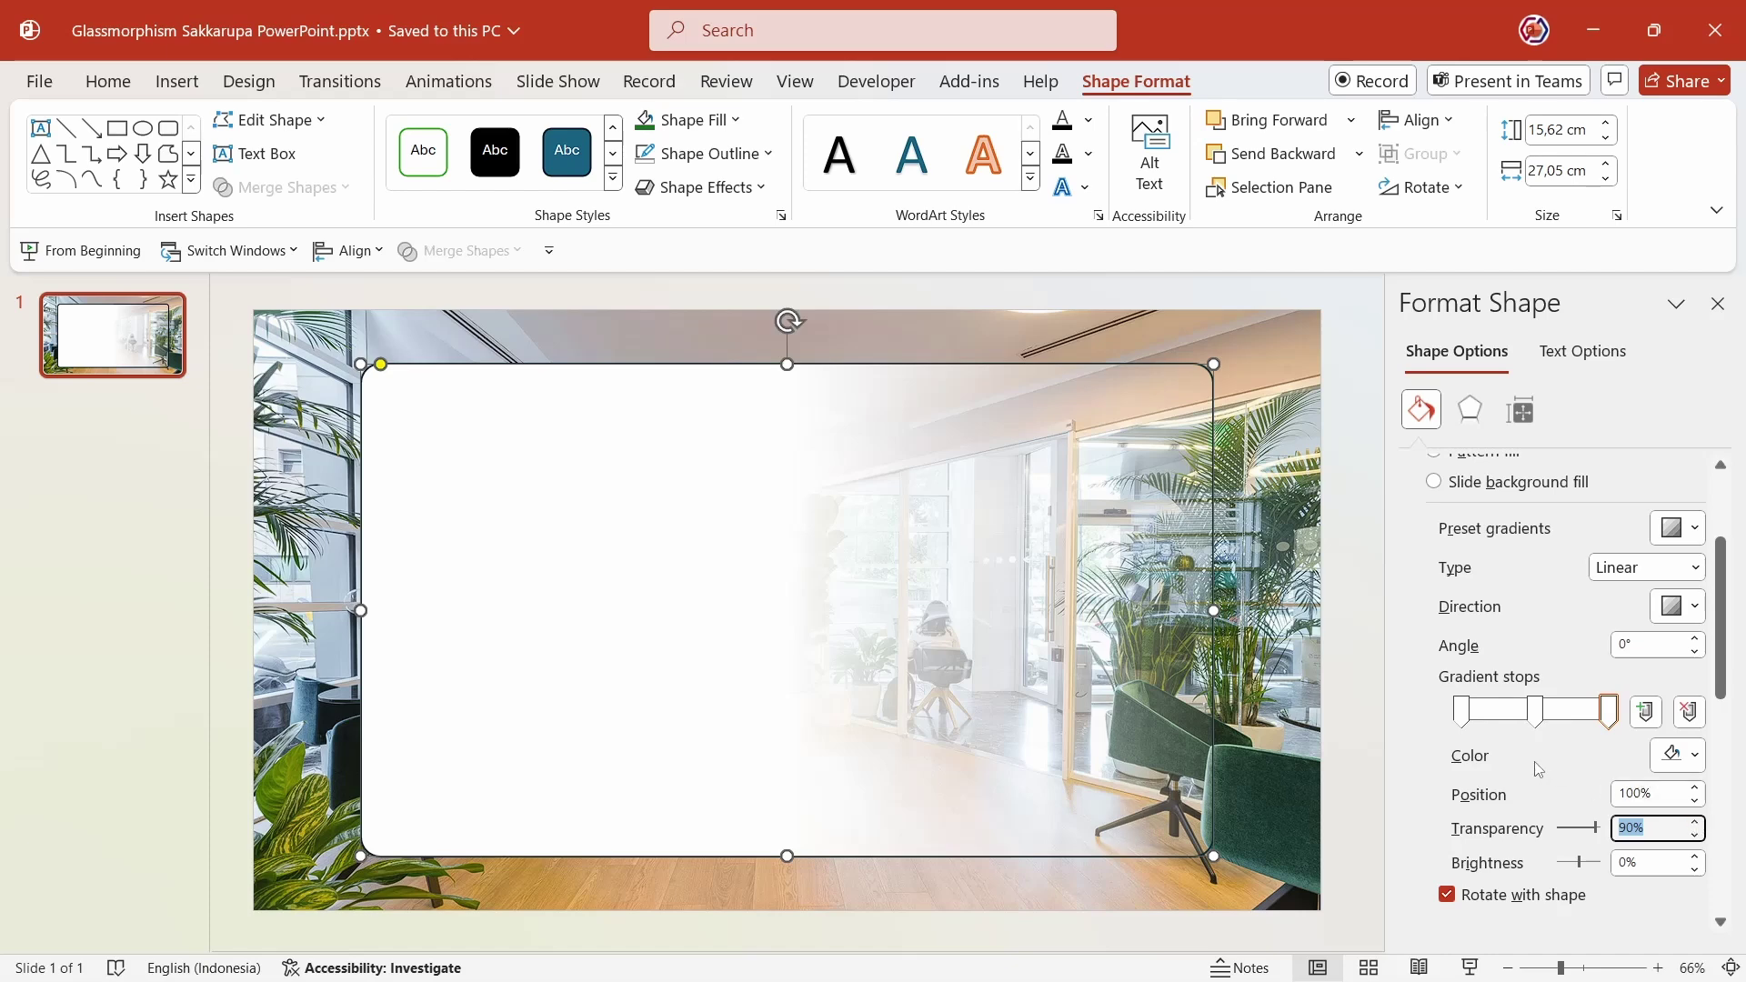
# Set the first gradient stop to 90% transparency and the middle stop to 50%
pyautogui.click(1462, 710)
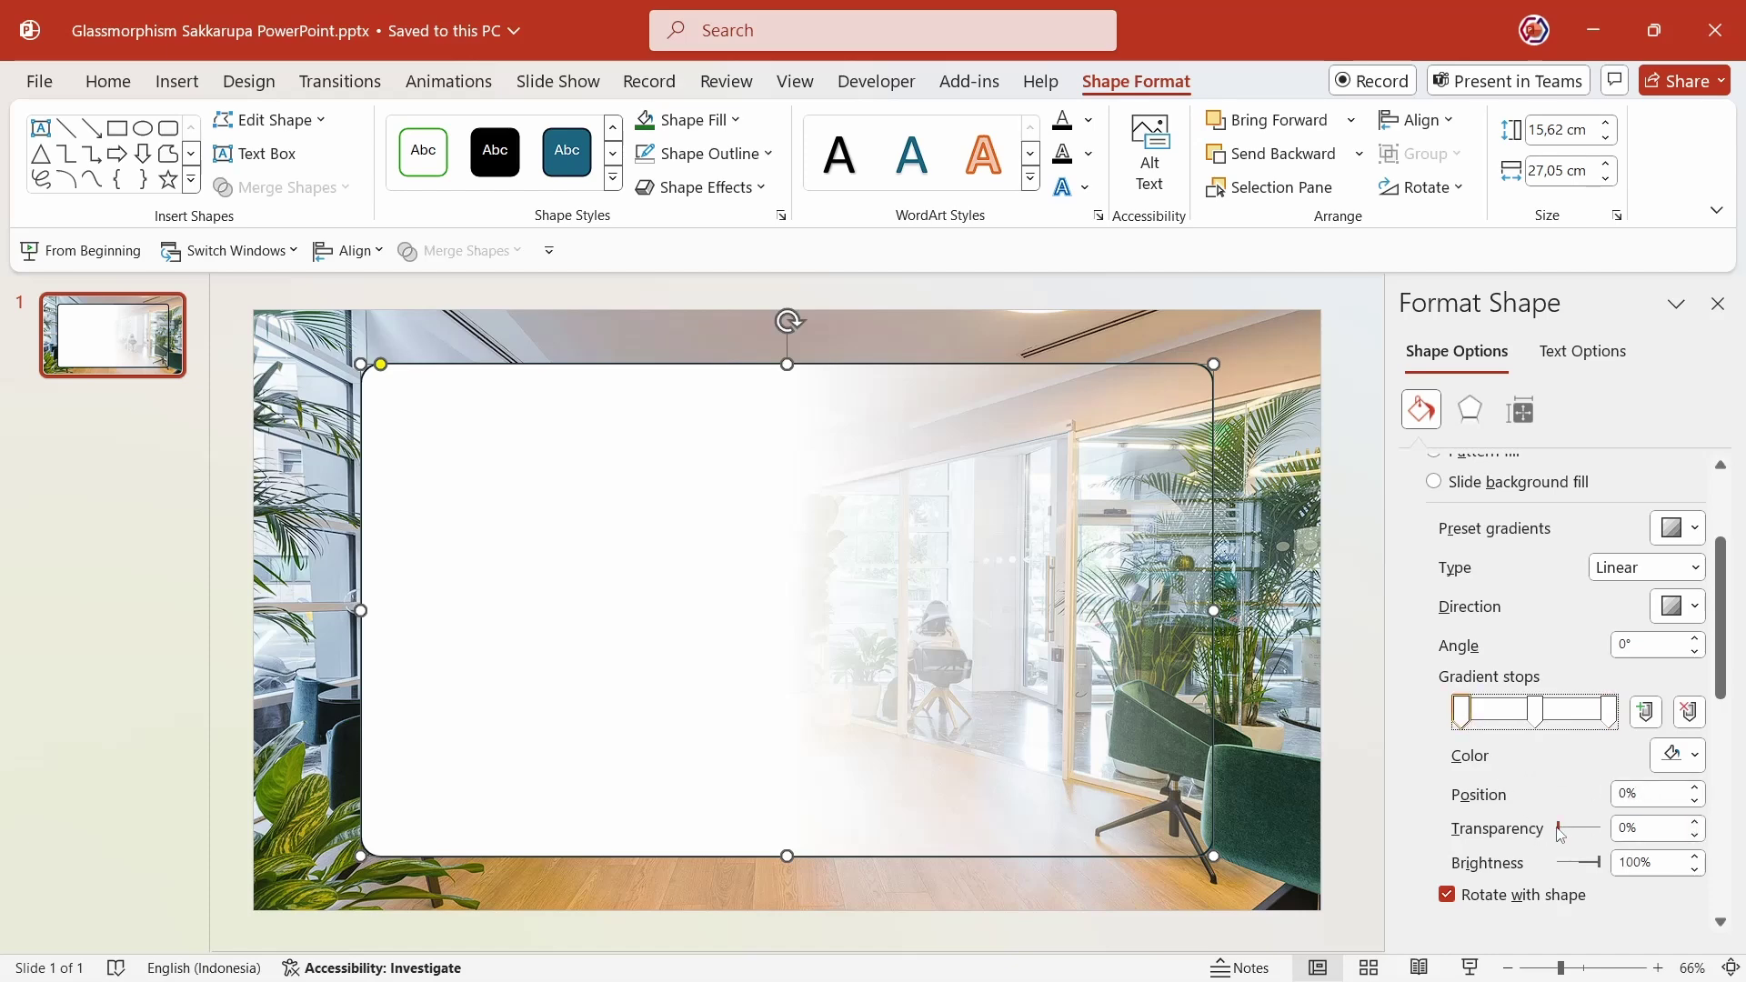
pyautogui.moveTo(1561, 830); pyautogui.dragTo(1594, 830)
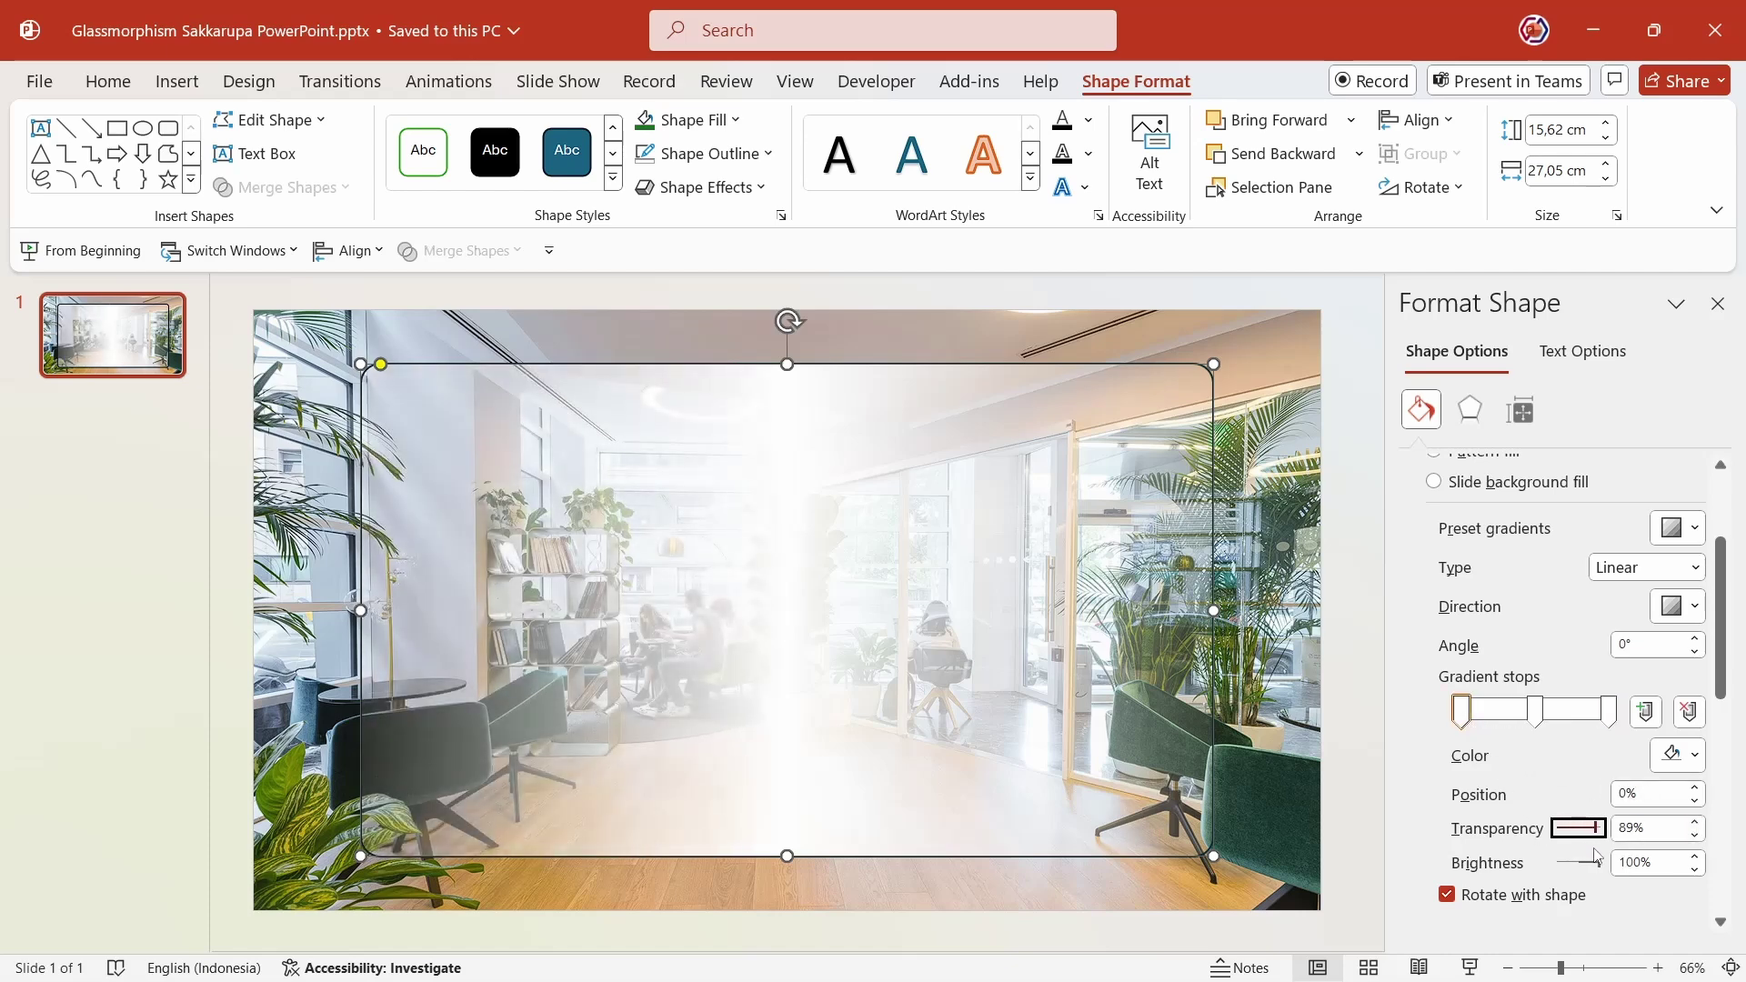
pyautogui.click(1696, 822)
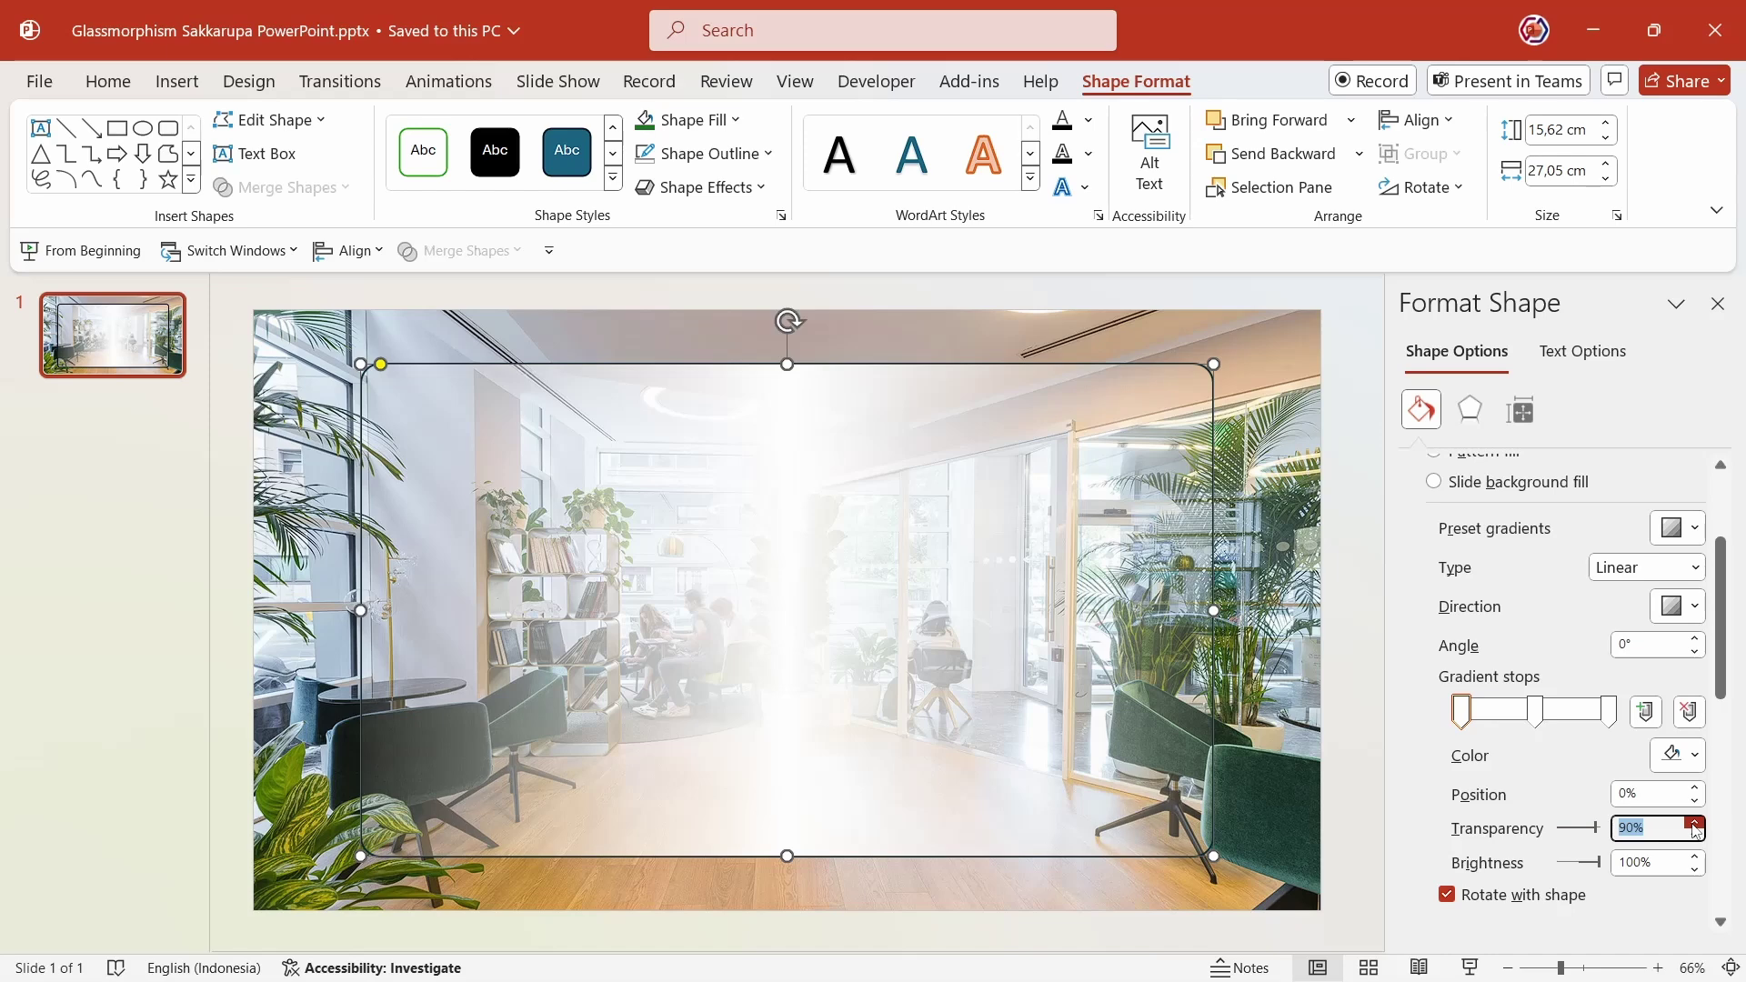
pyautogui.click(1535, 711)
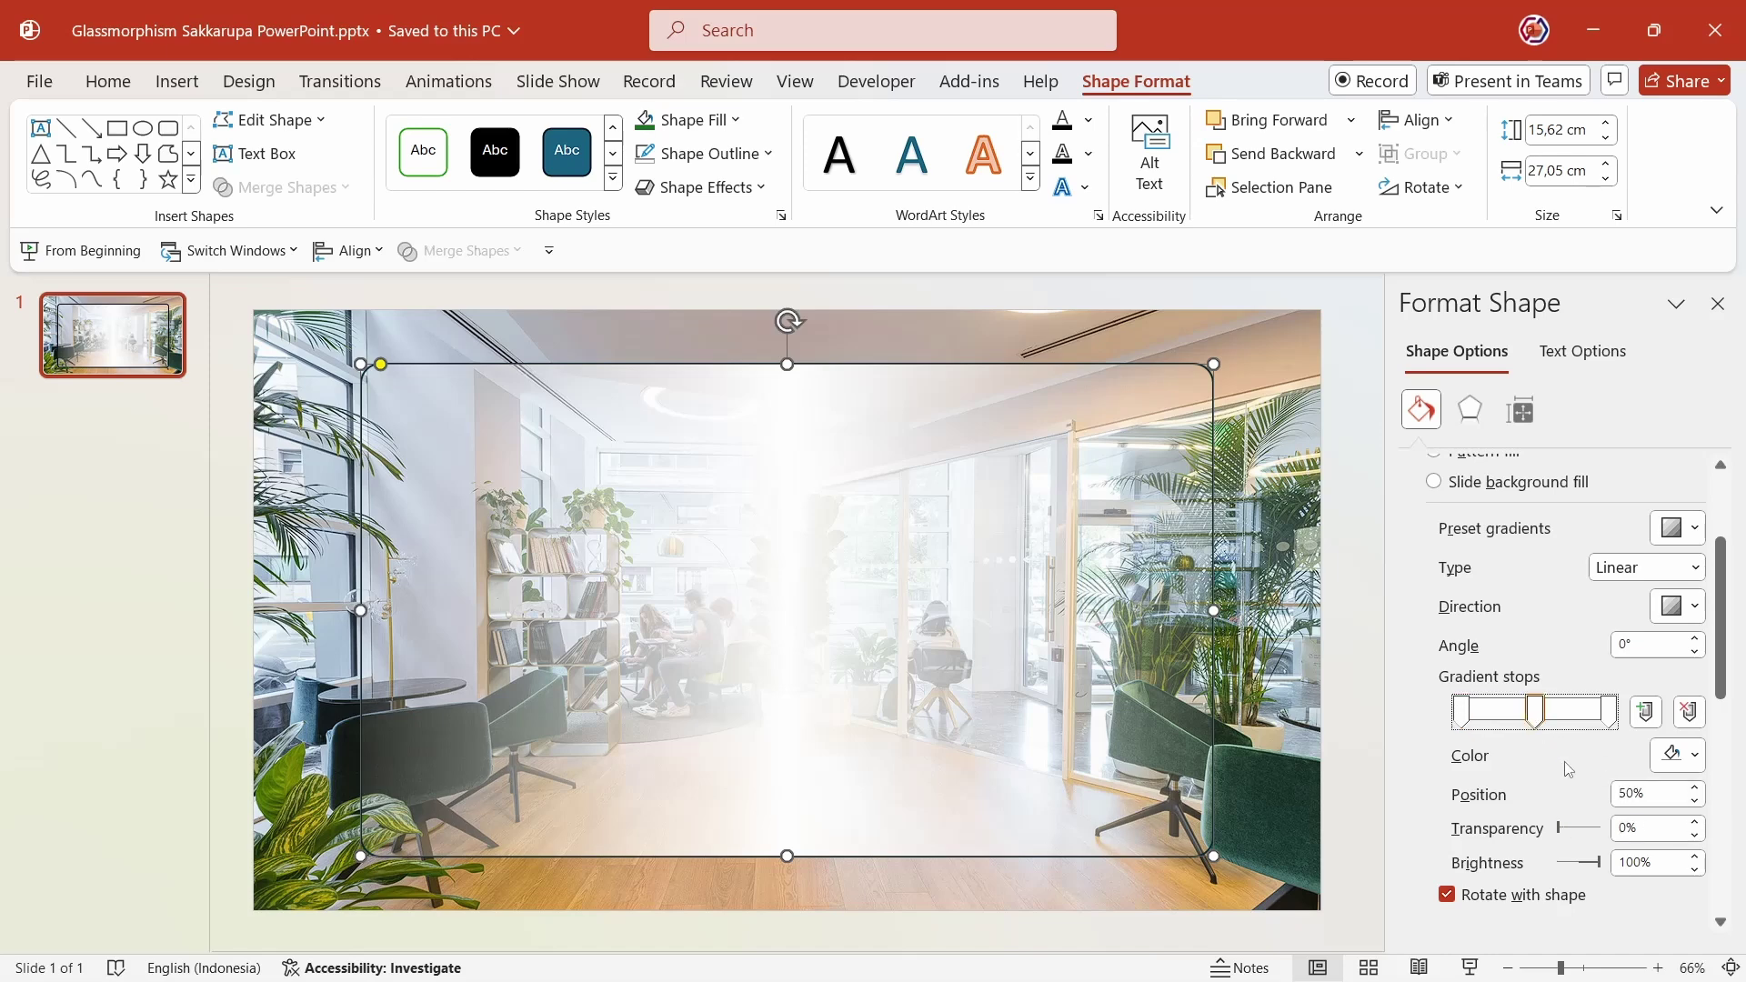
pyautogui.moveTo(1561, 829); pyautogui.dragTo(1580, 829)
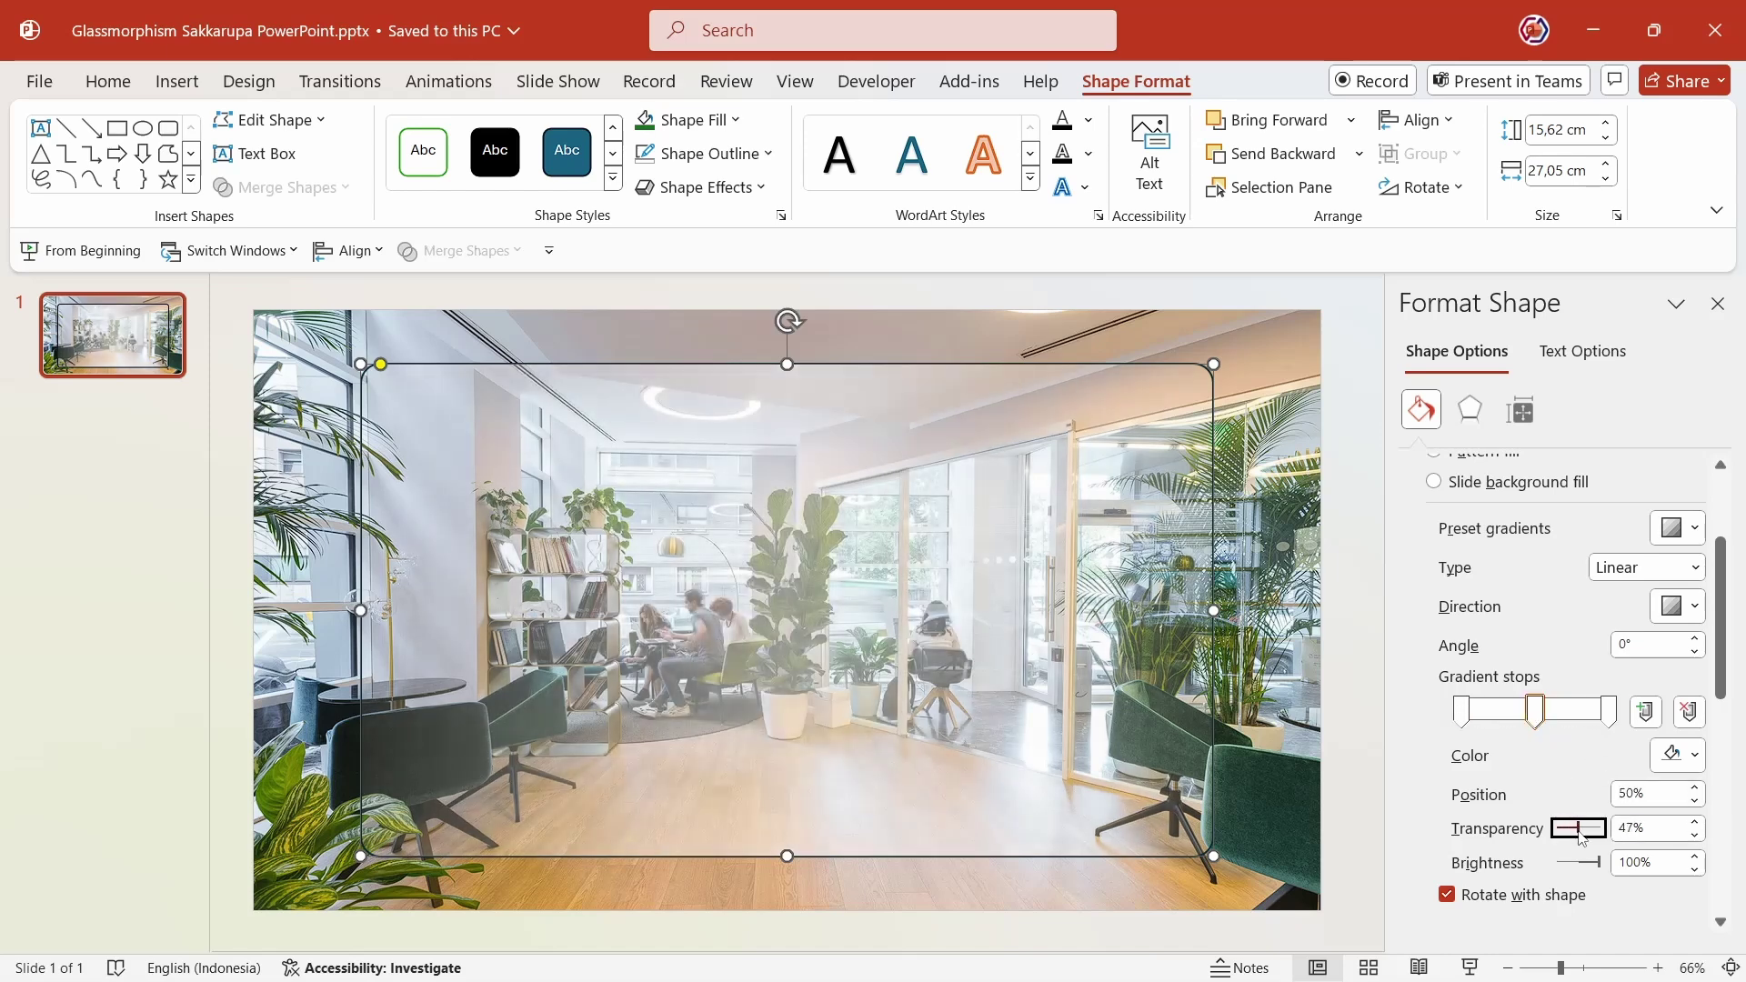
pyautogui.moveTo(1580, 835); pyautogui.dragTo(1581, 836)
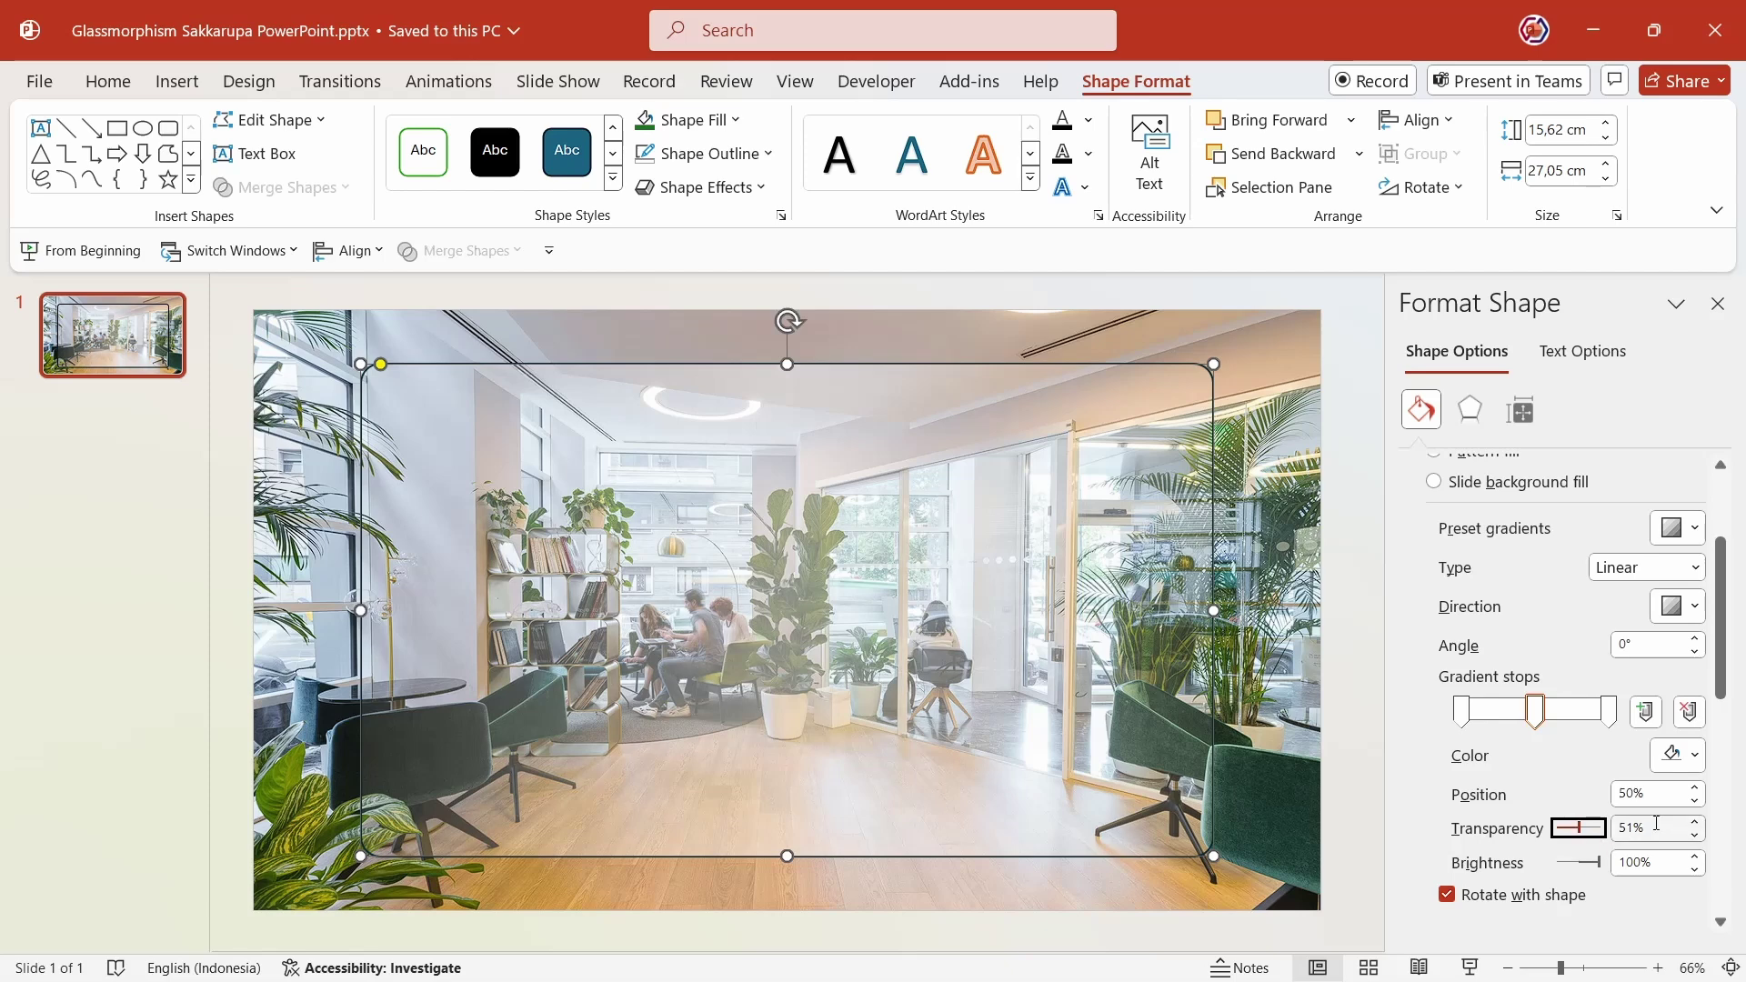
pyautogui.click(1694, 835)
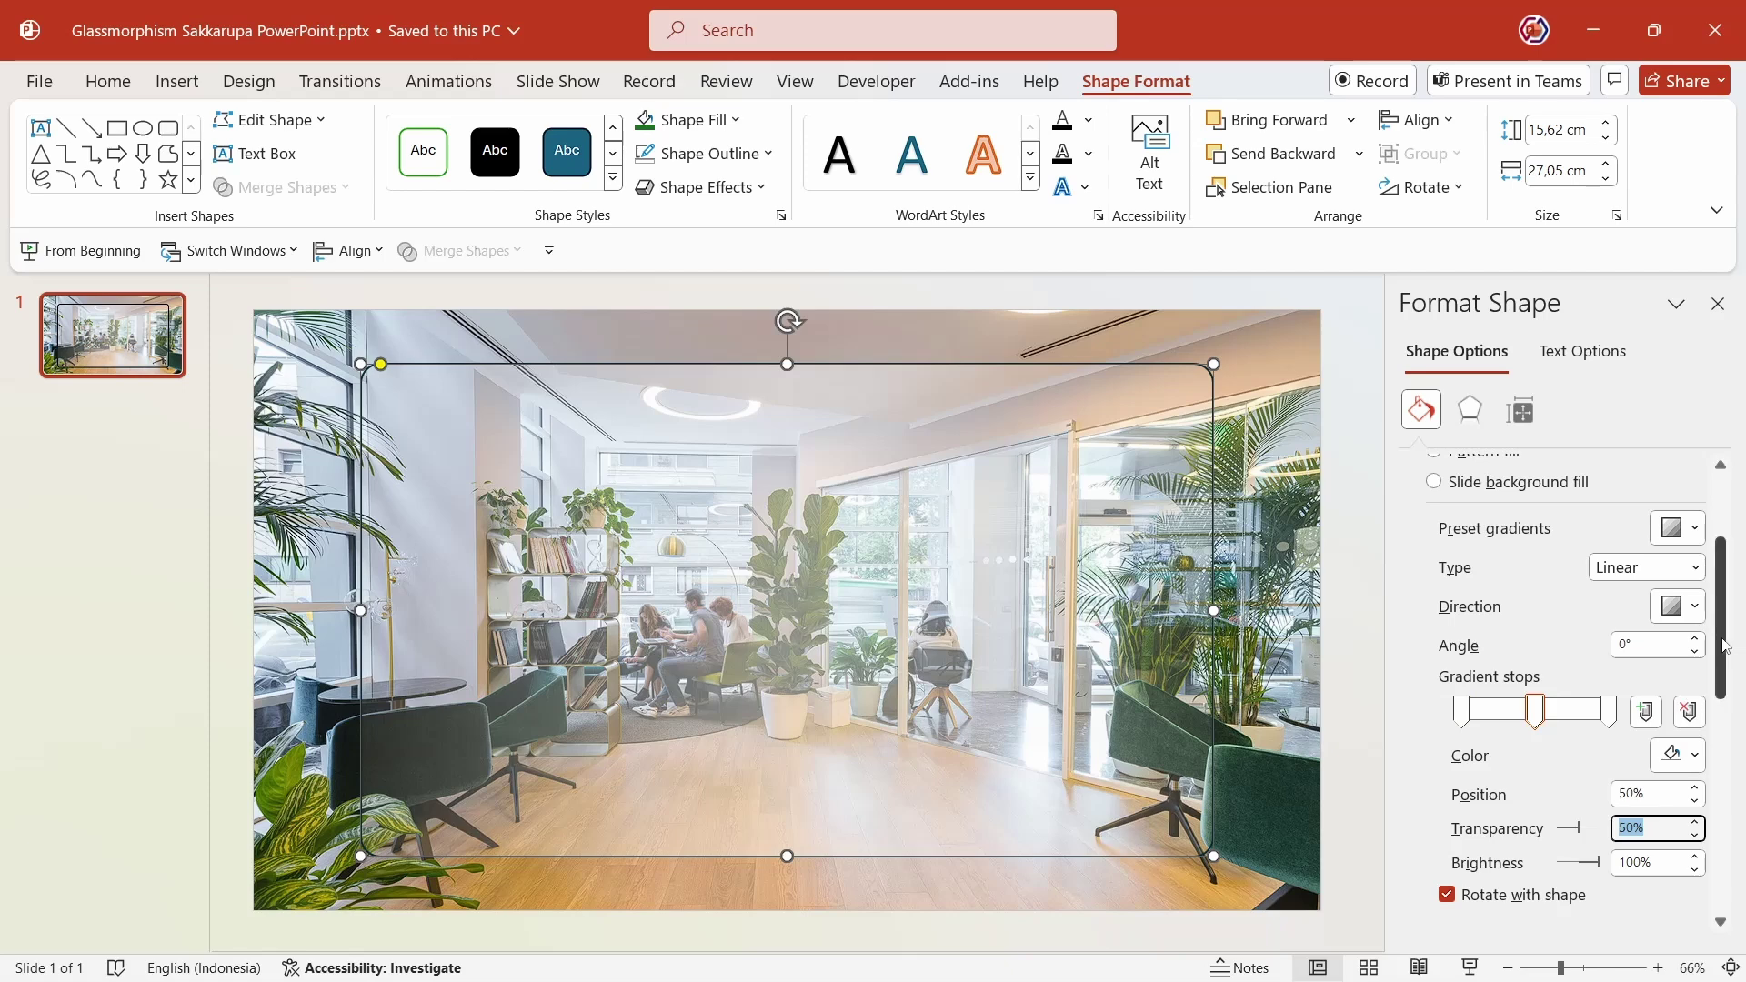
# Give the panel outline a white theme colour at 70% transparency
pyautogui.moveTo(1728, 648); pyautogui.dragTo(1743, 760)
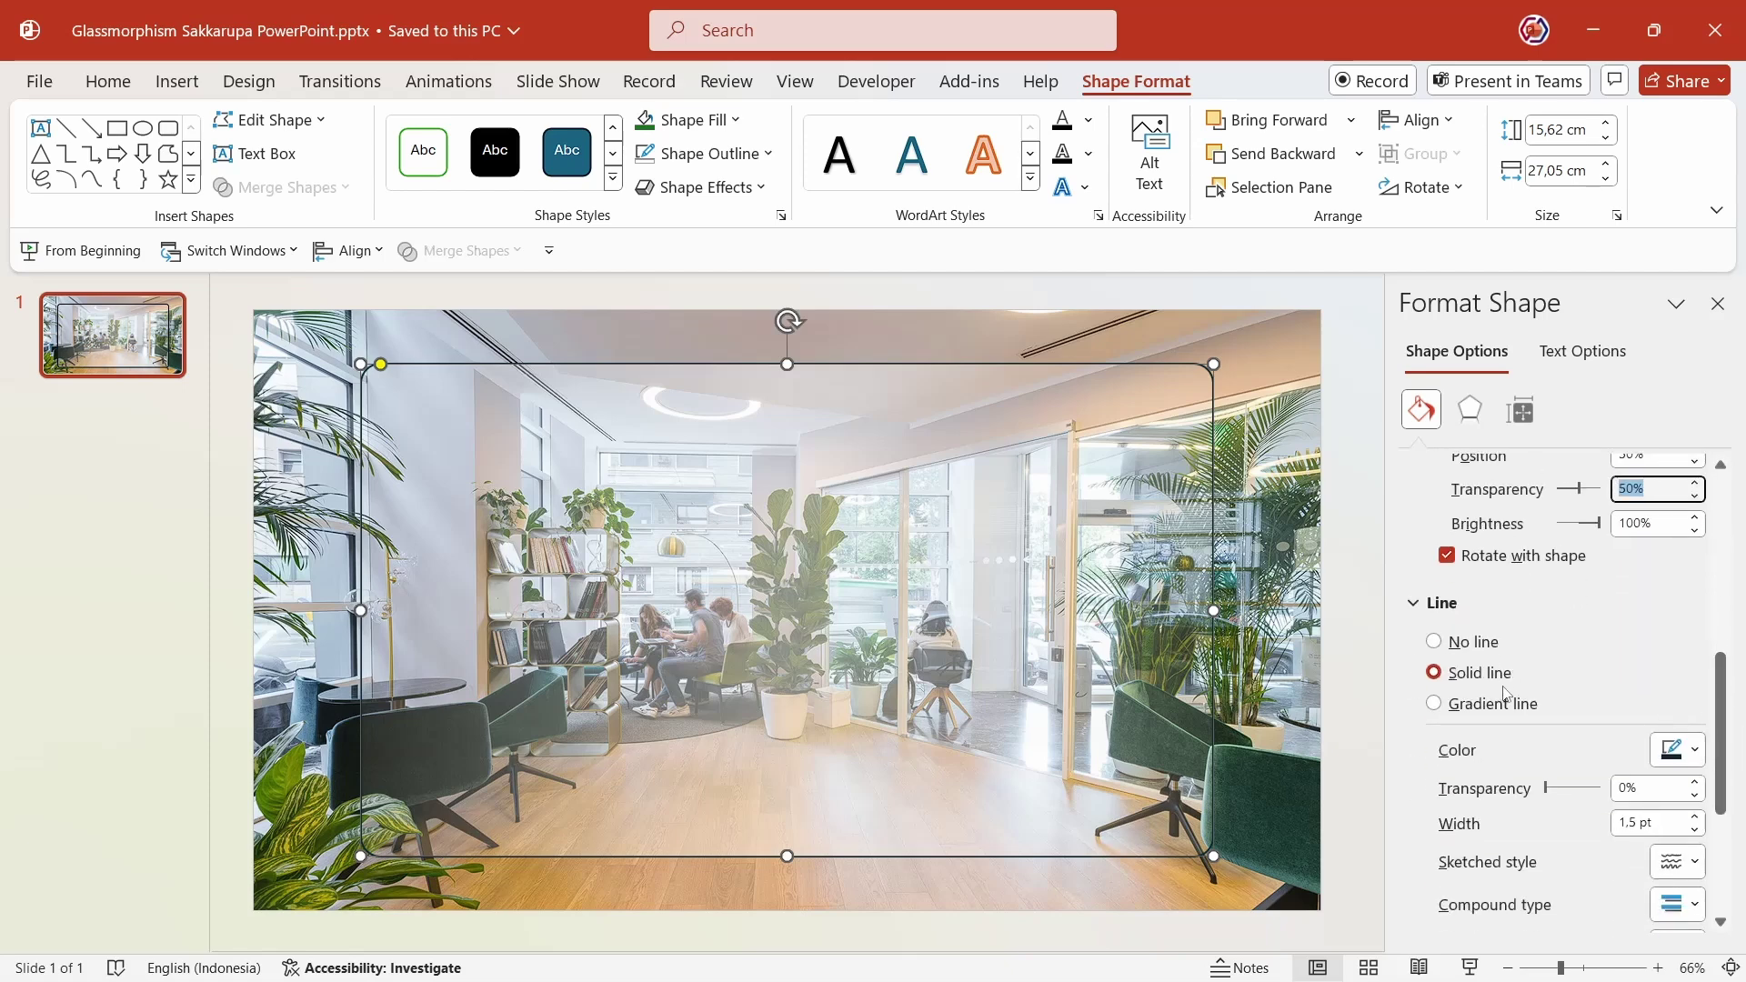
pyautogui.click(1684, 754)
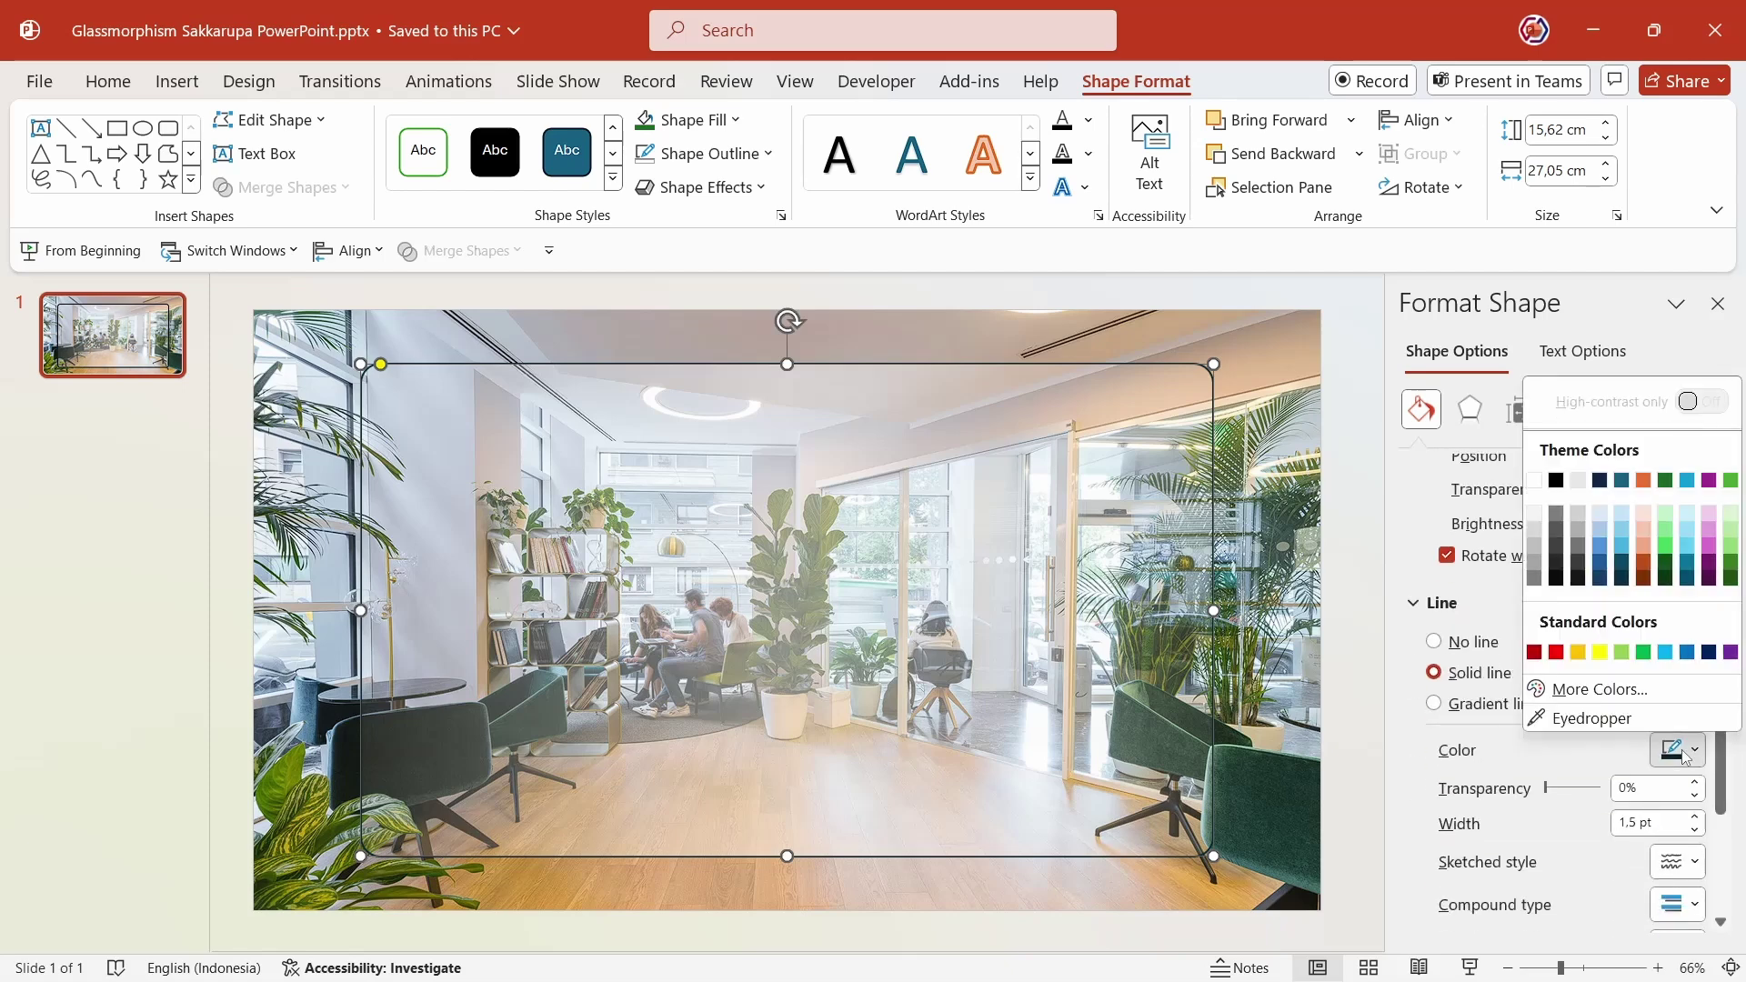
pyautogui.click(1535, 482)
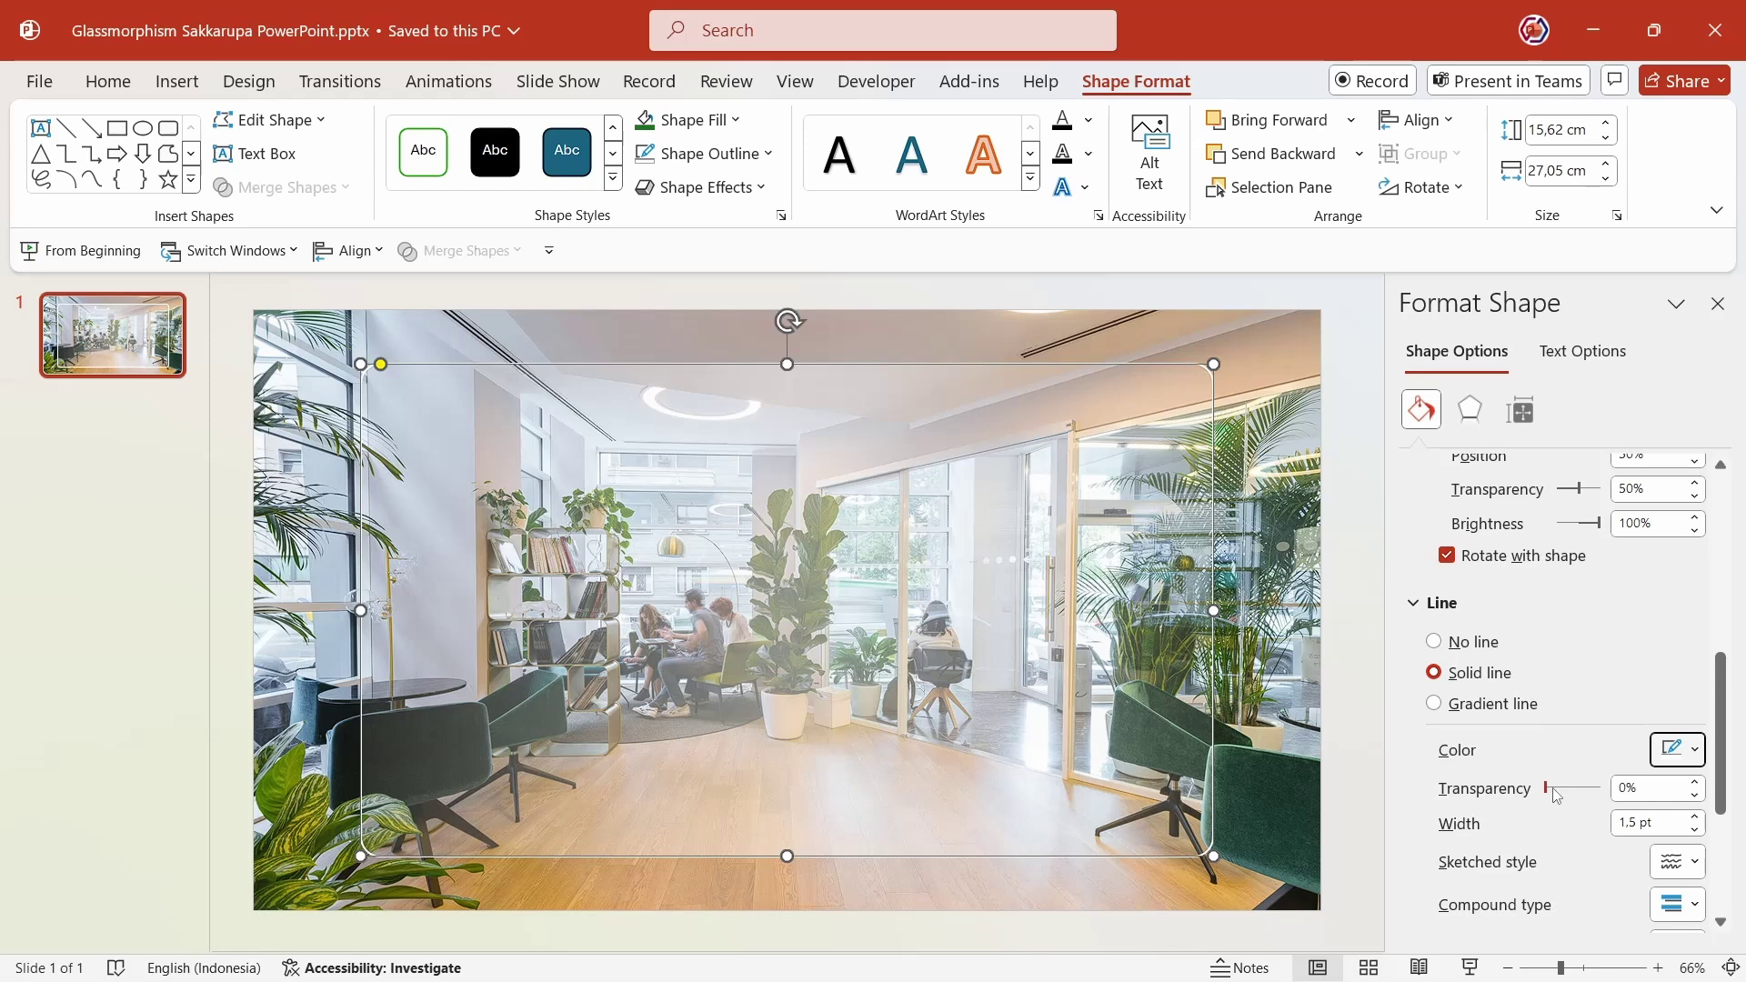
pyautogui.moveTo(1555, 791); pyautogui.dragTo(1579, 815)
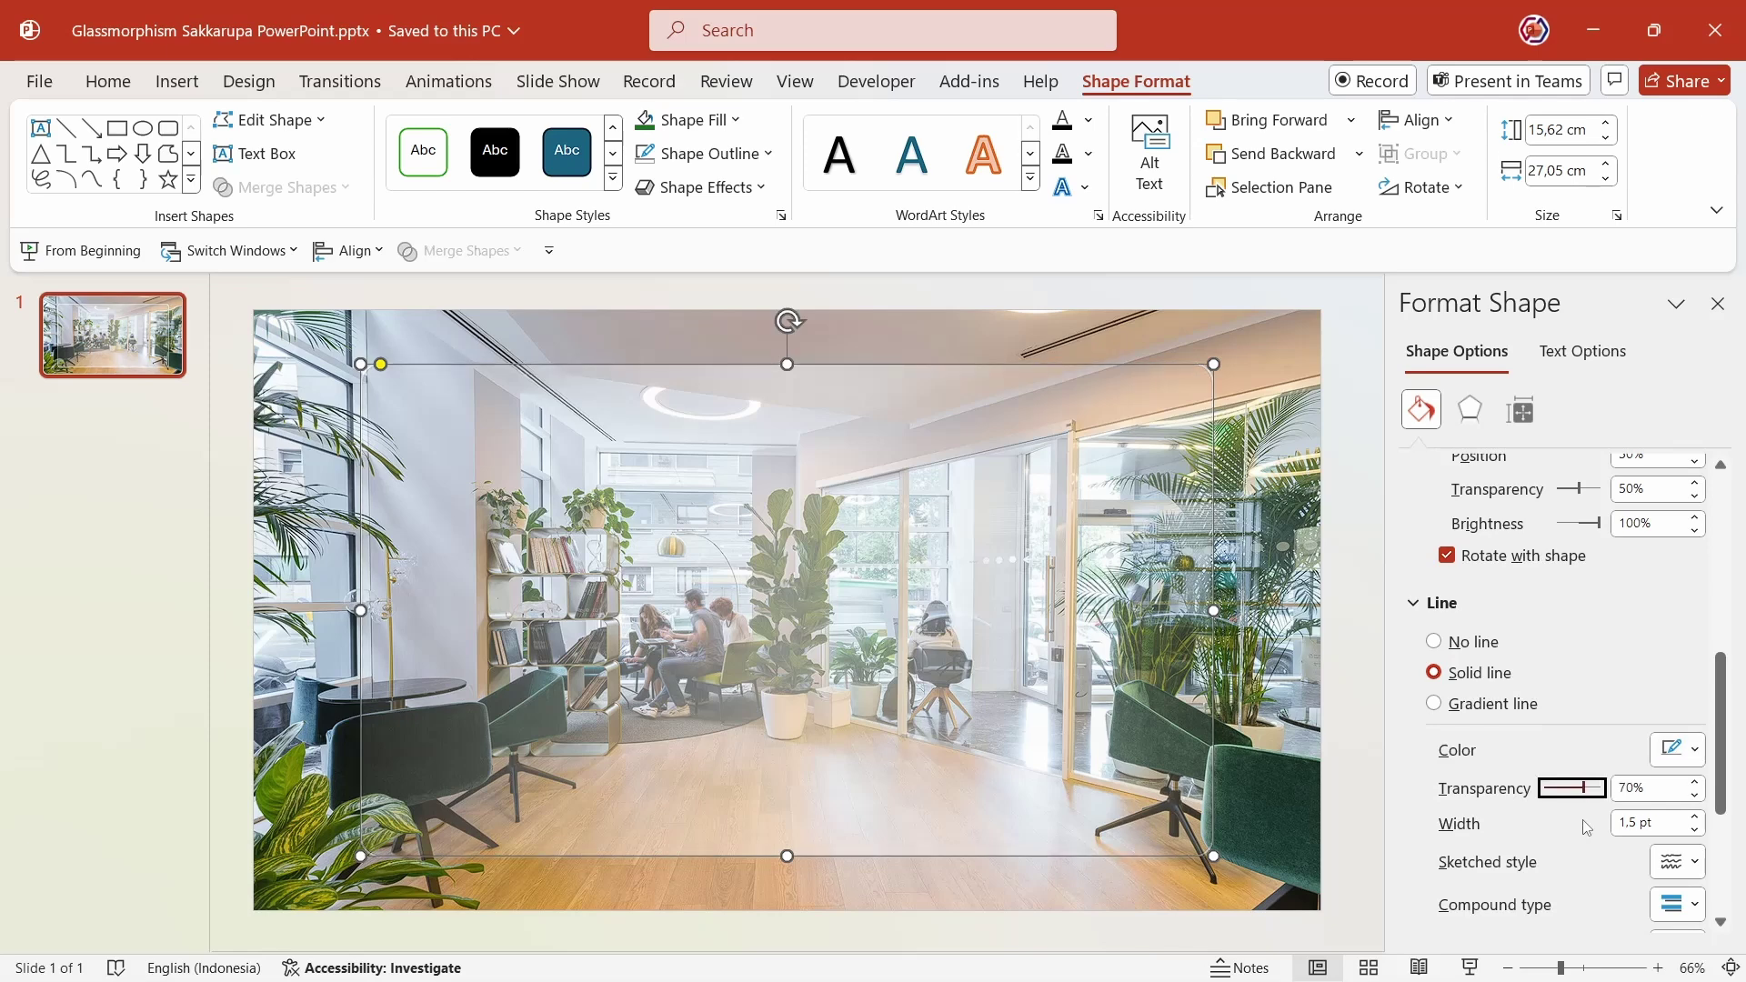
# Nudge the panel up and right and switch its fill to slide background fill
pyautogui.click(1318, 558)
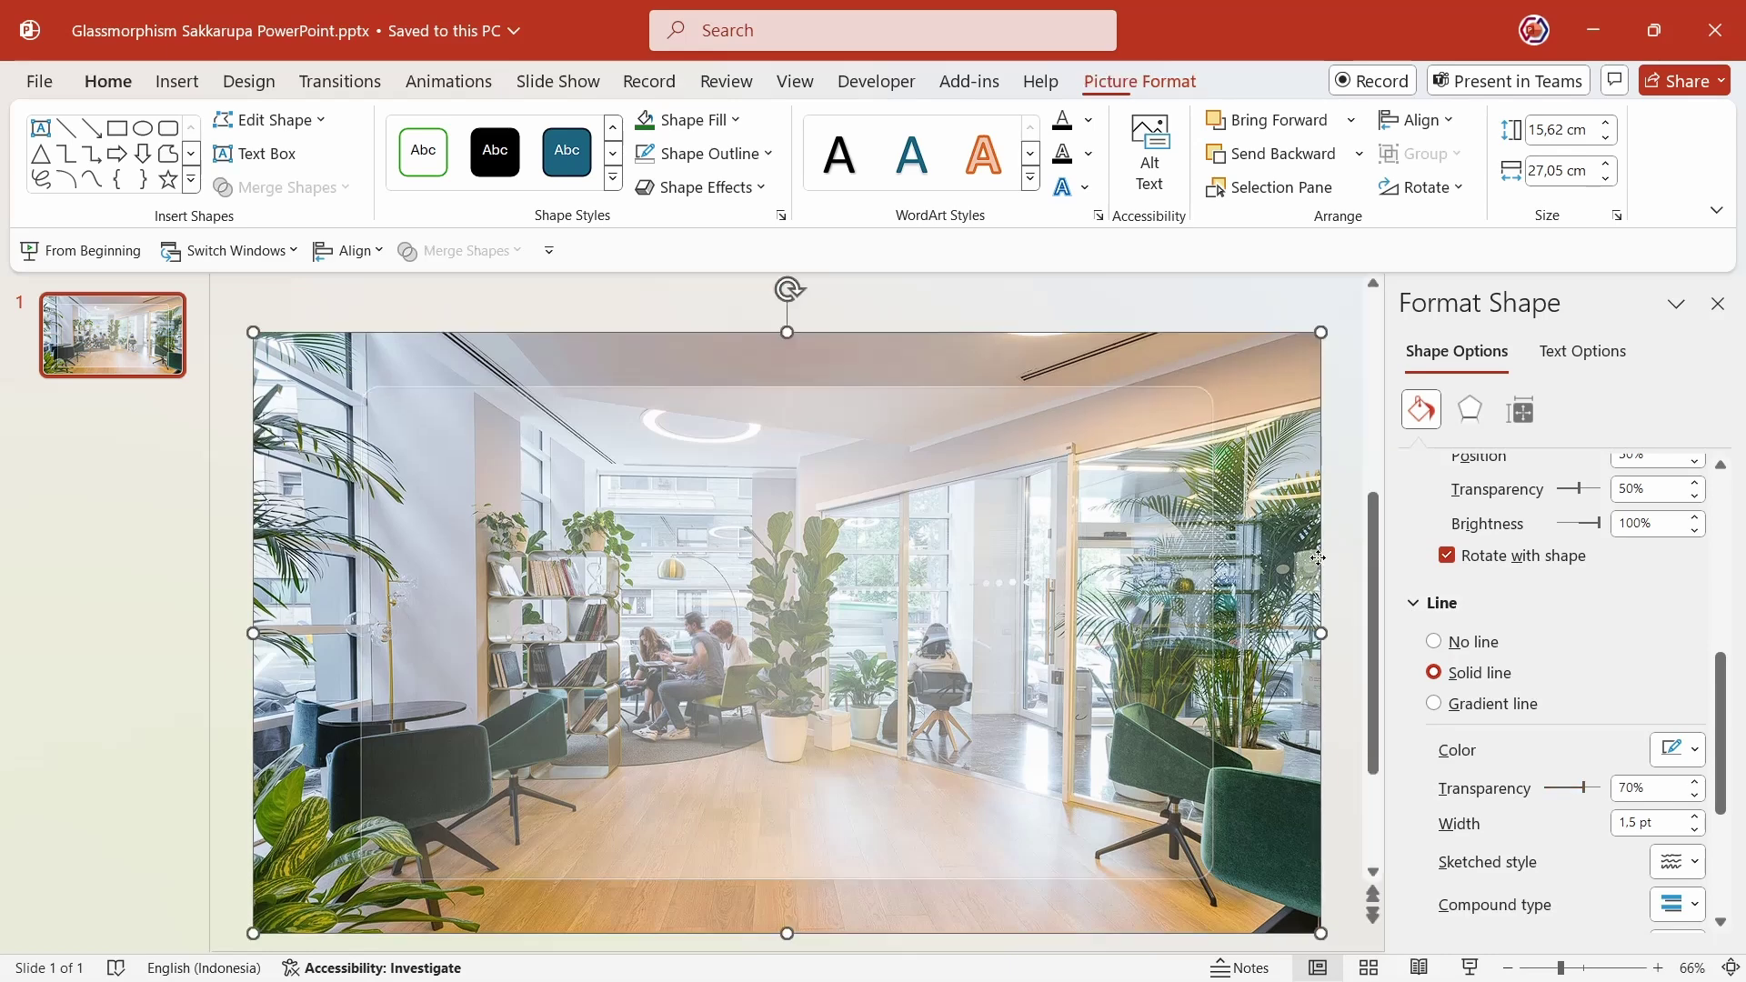
pyautogui.click(1347, 571)
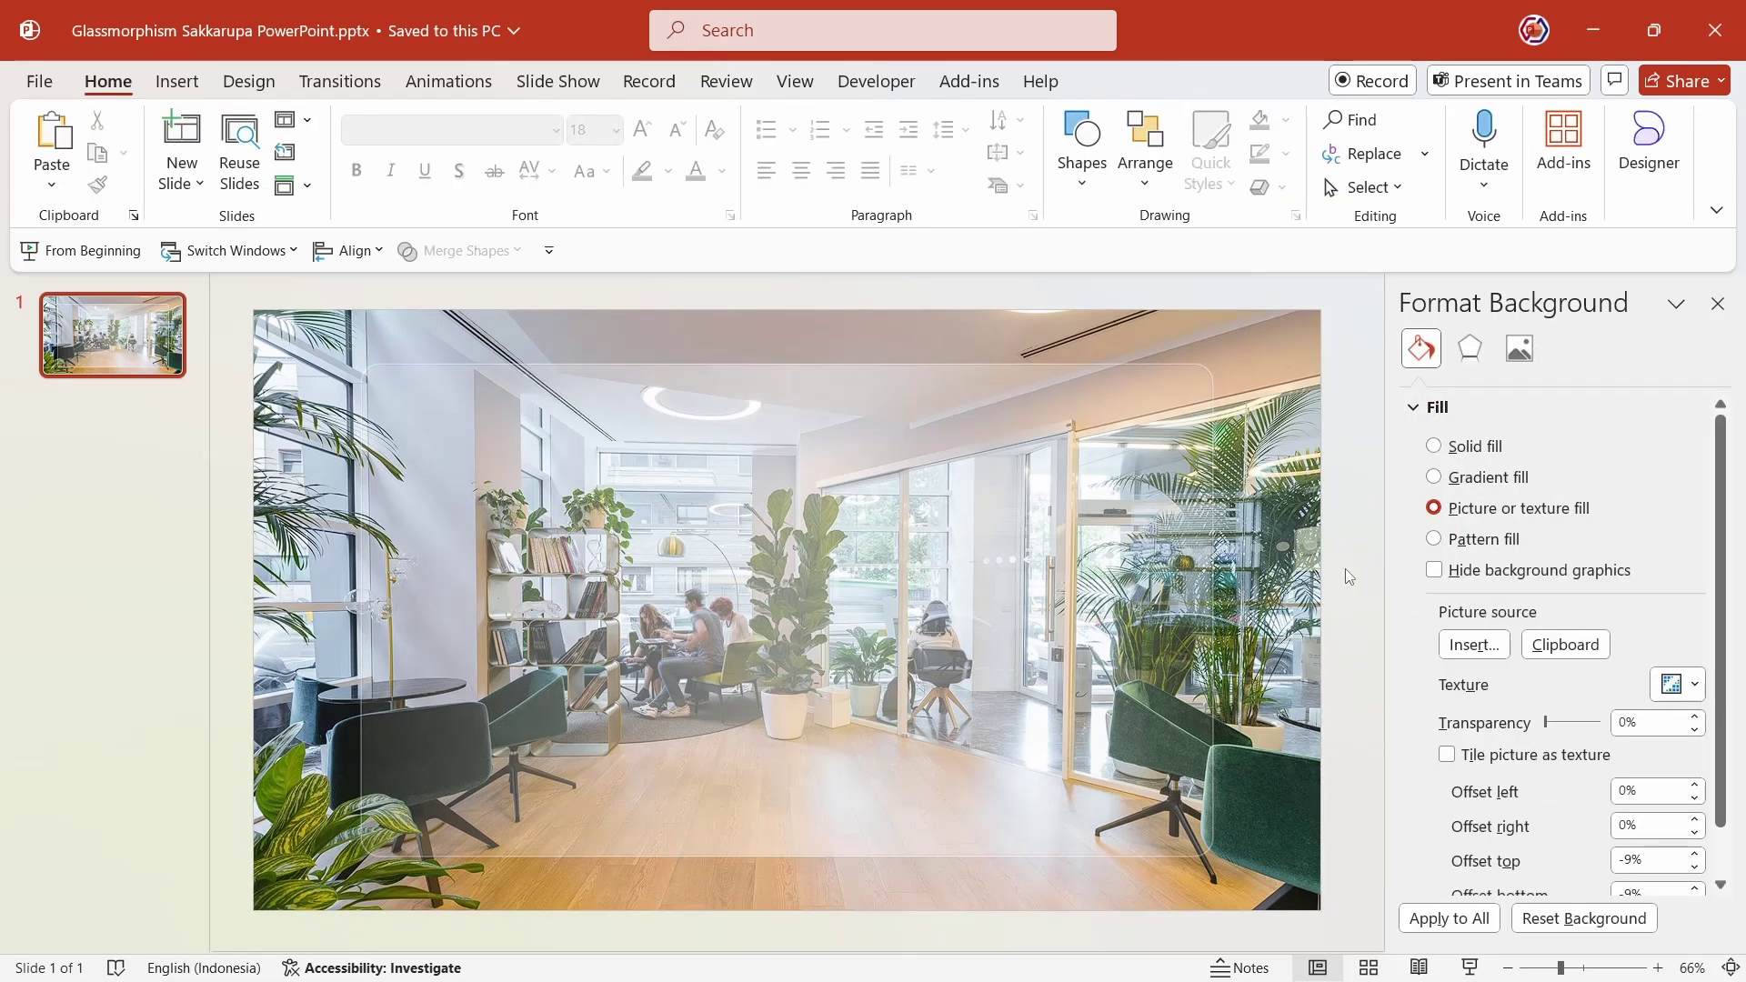
pyautogui.click(920, 537)
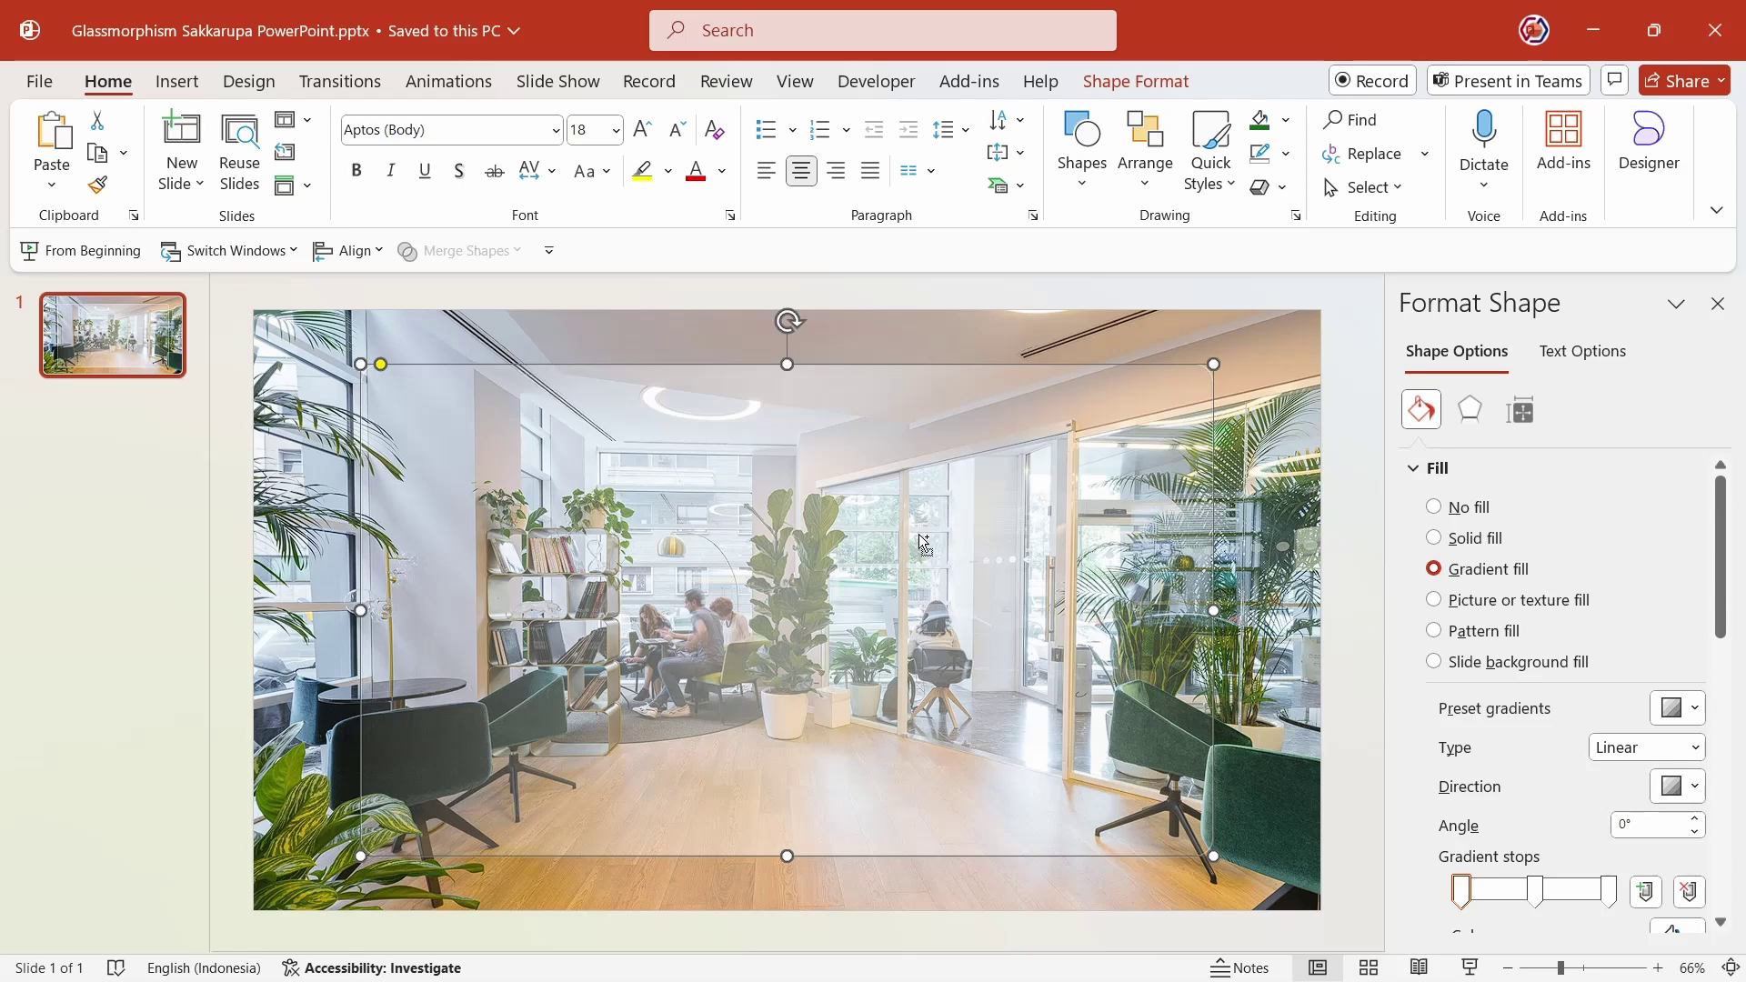
pyautogui.moveTo(924, 543); pyautogui.dragTo(919, 538)
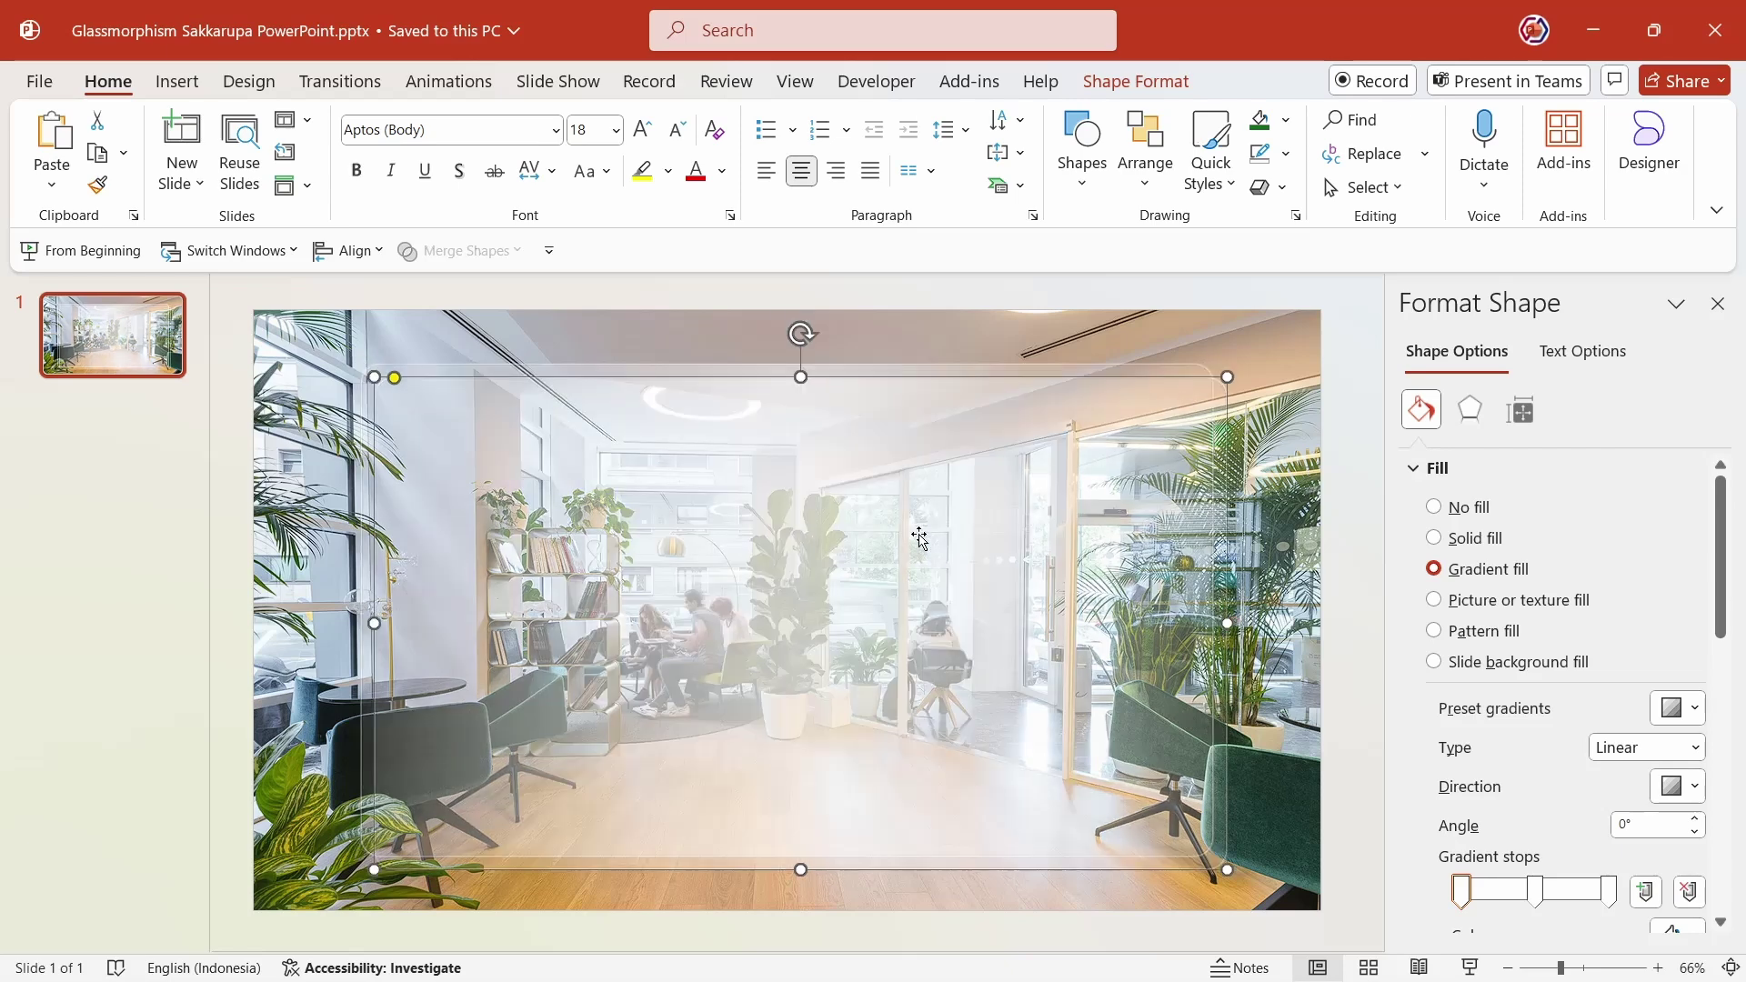
pyautogui.moveTo(782, 546); pyautogui.dragTo(807, 507)
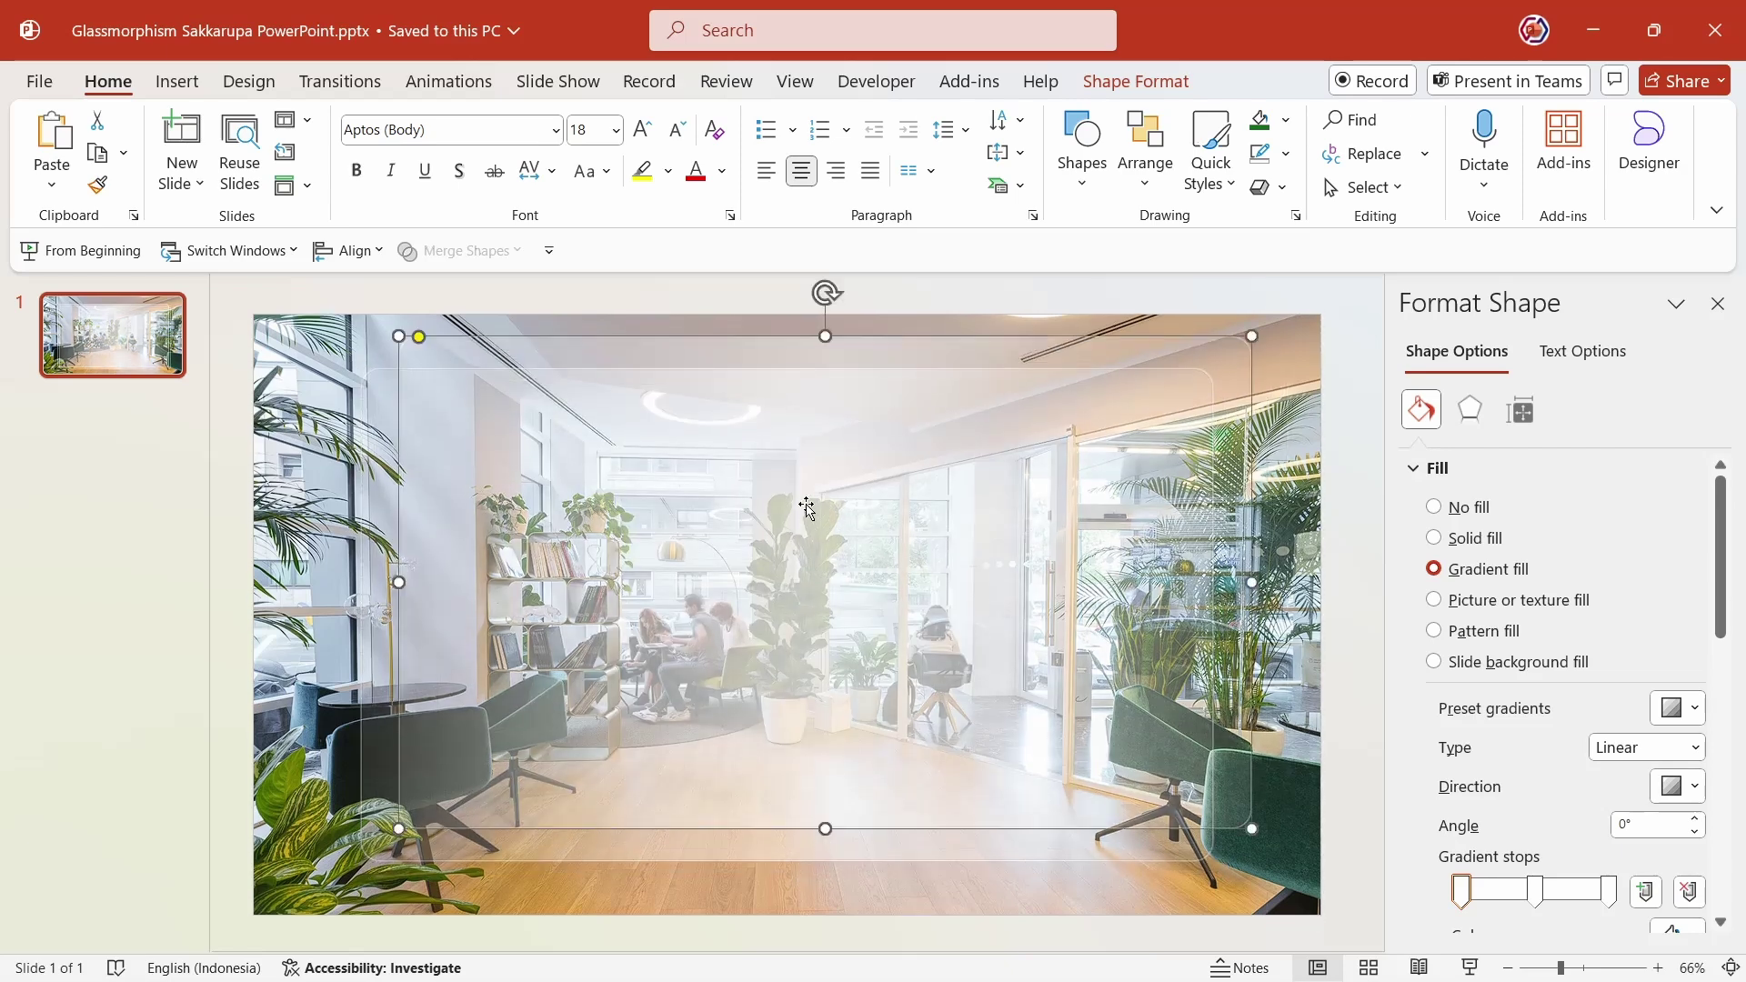
pyautogui.click(1515, 664)
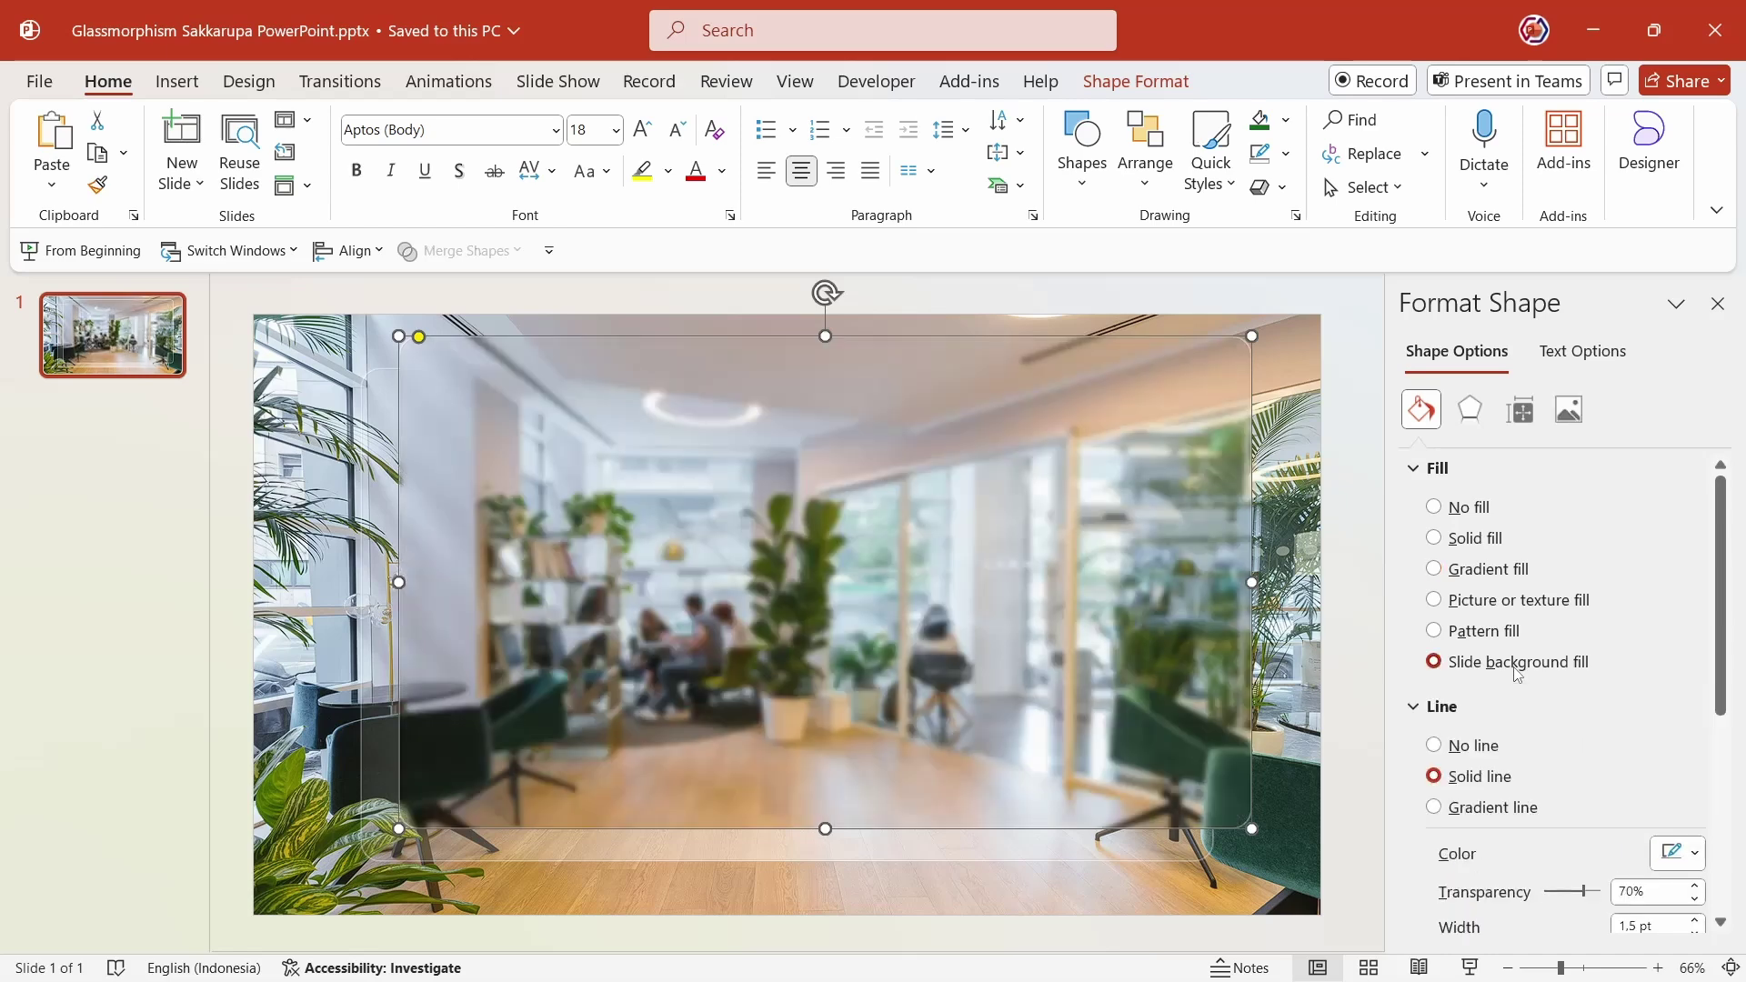
pyautogui.click(1719, 304)
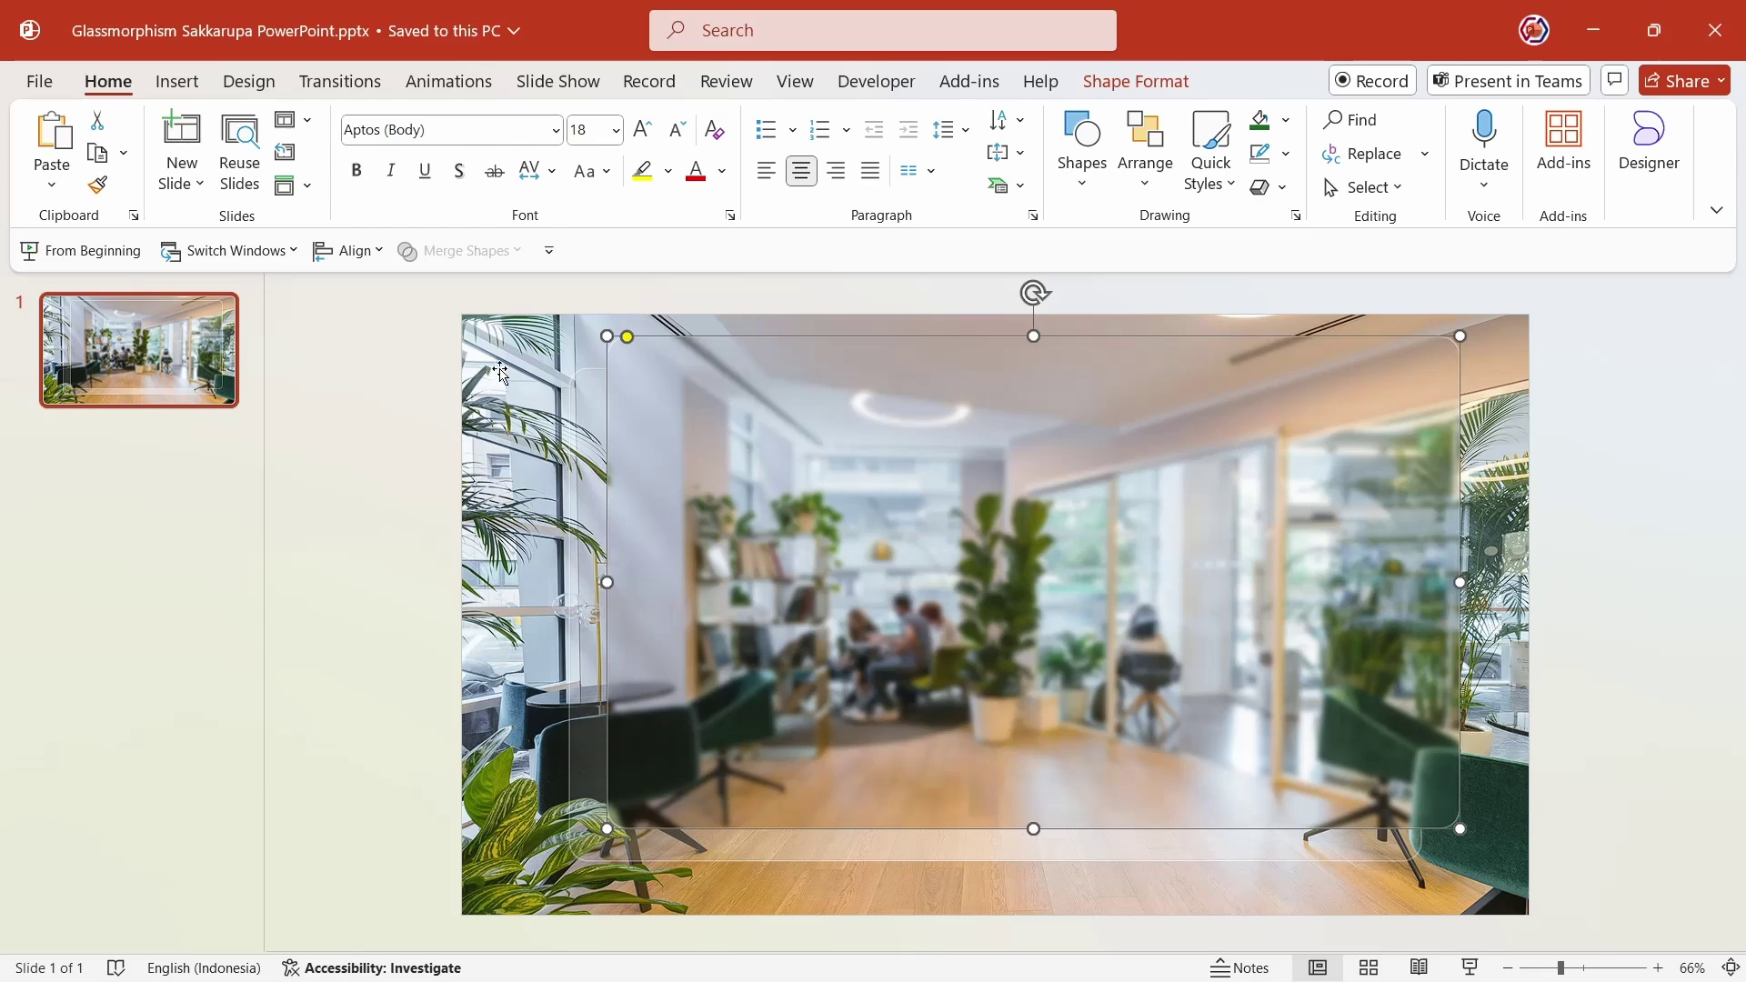
# Align the panel to the middle of the slide
pyautogui.click(350, 251)
pyautogui.click(363, 264)
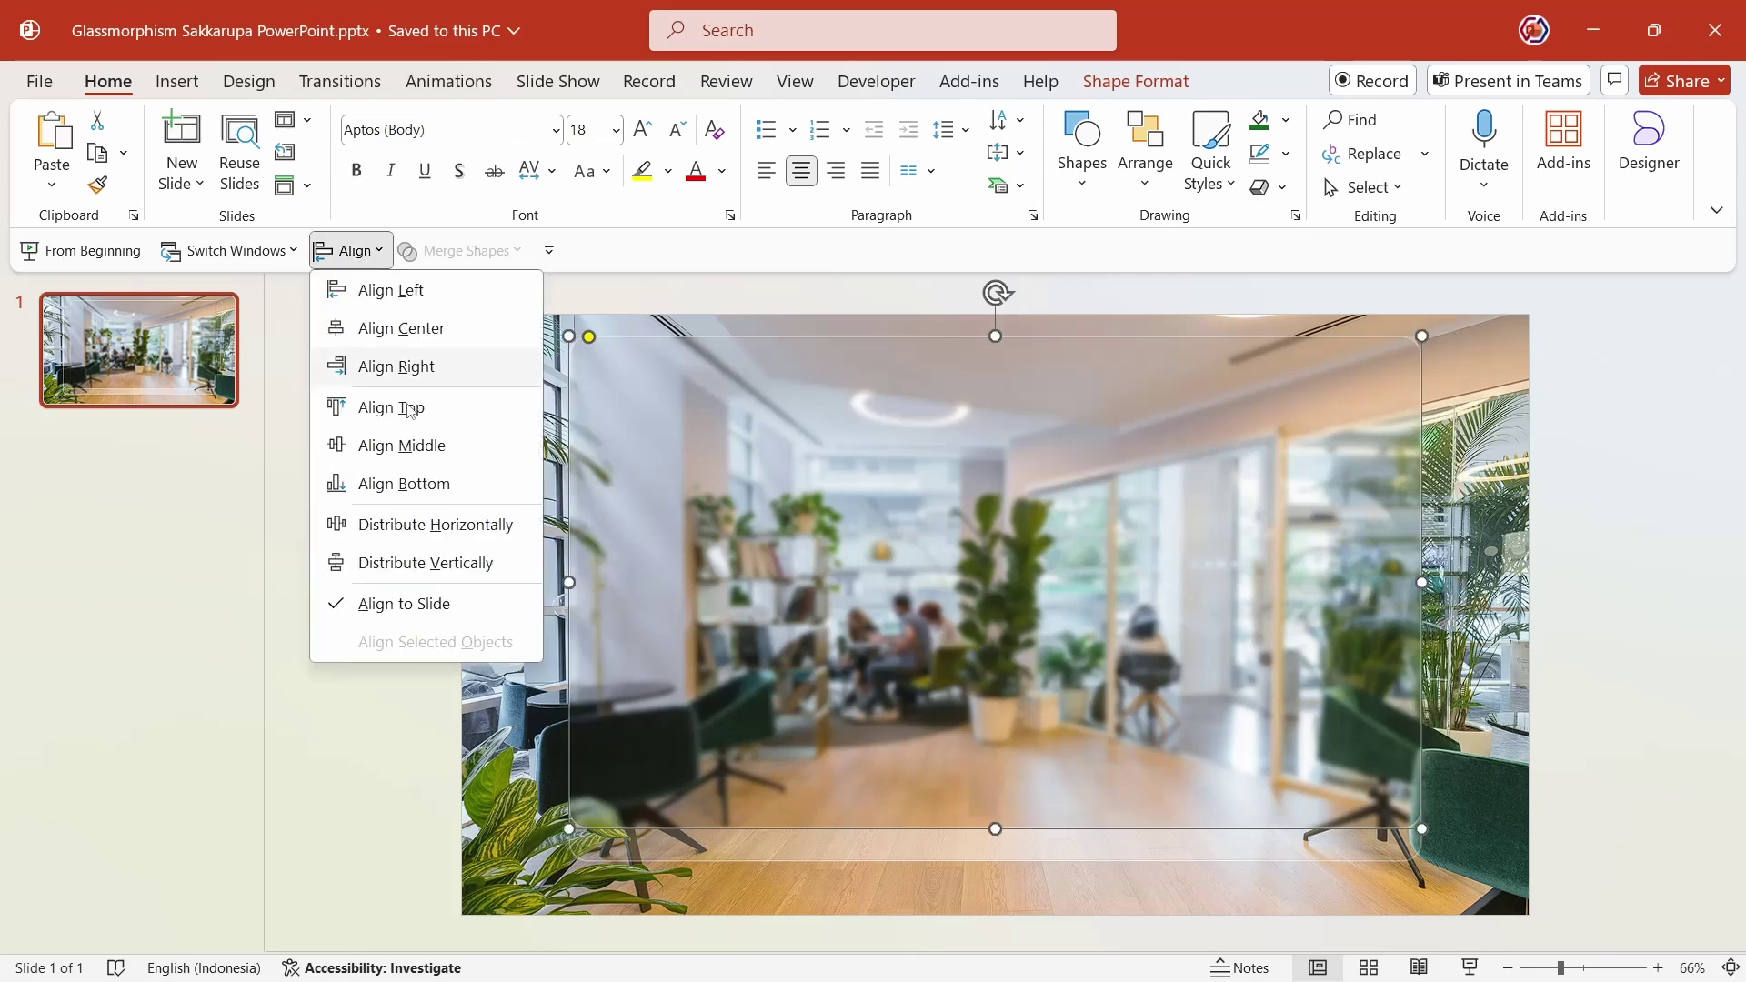
pyautogui.click(434, 446)
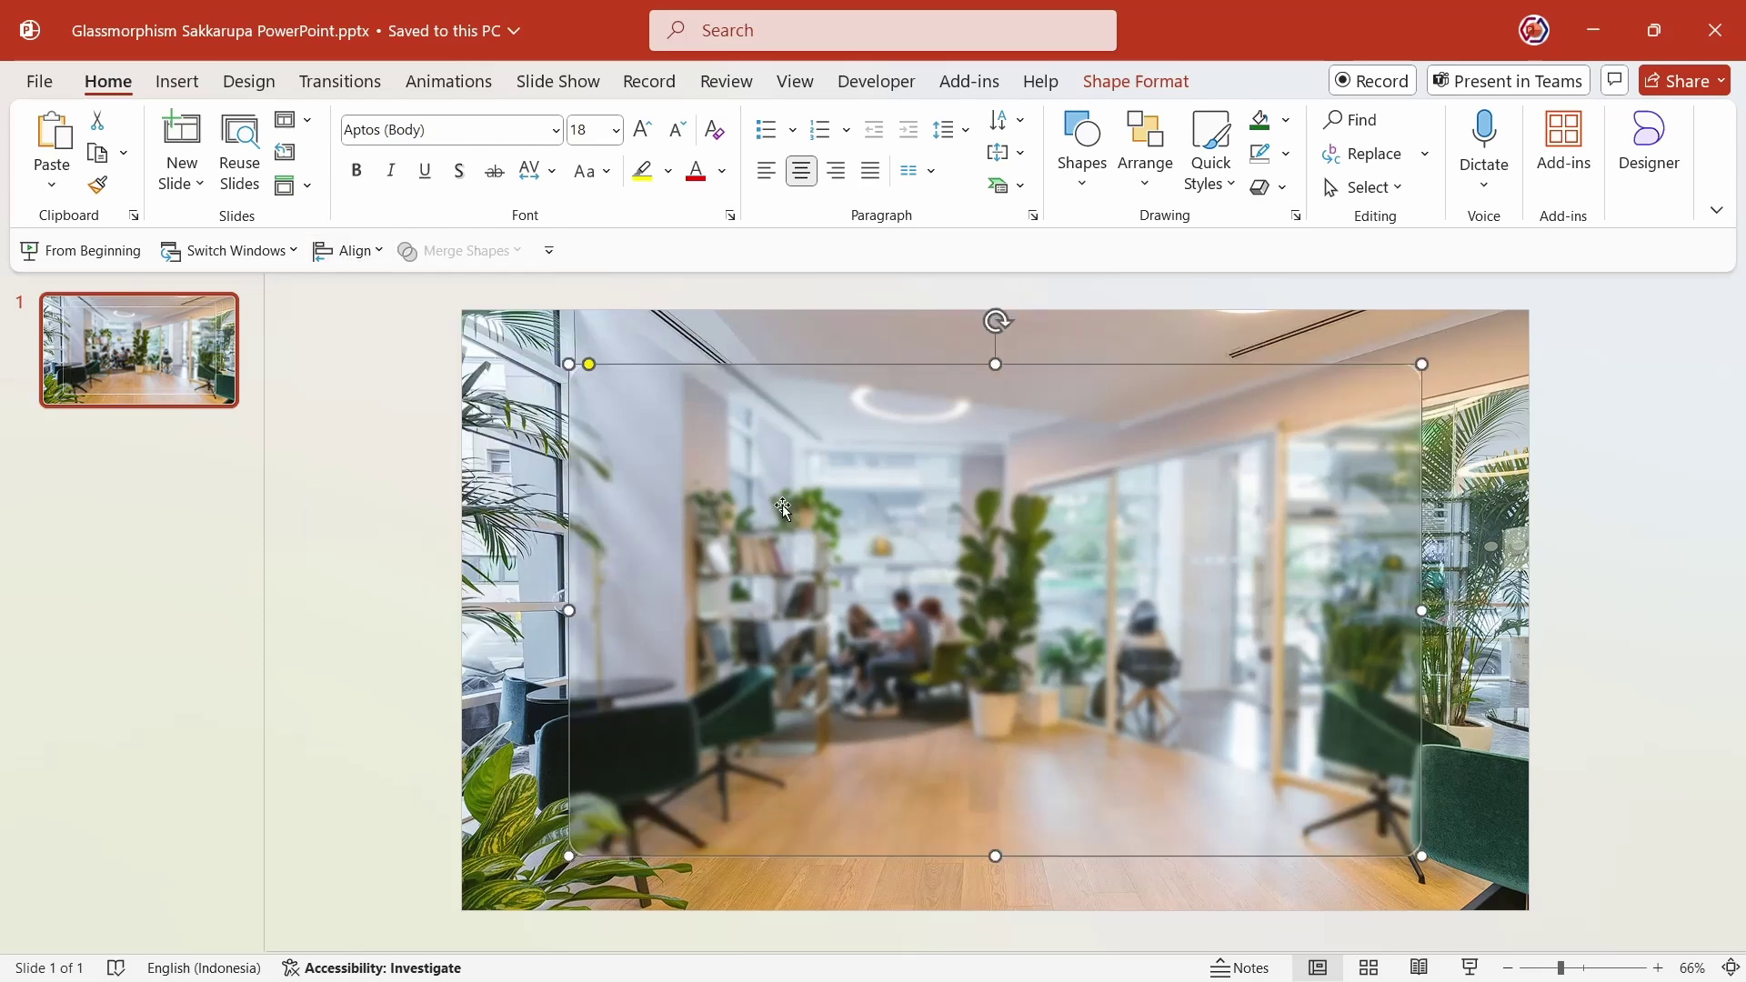
# Send the panel one layer backward and undo the accidental shape move
pyautogui.rightClick(875, 486)
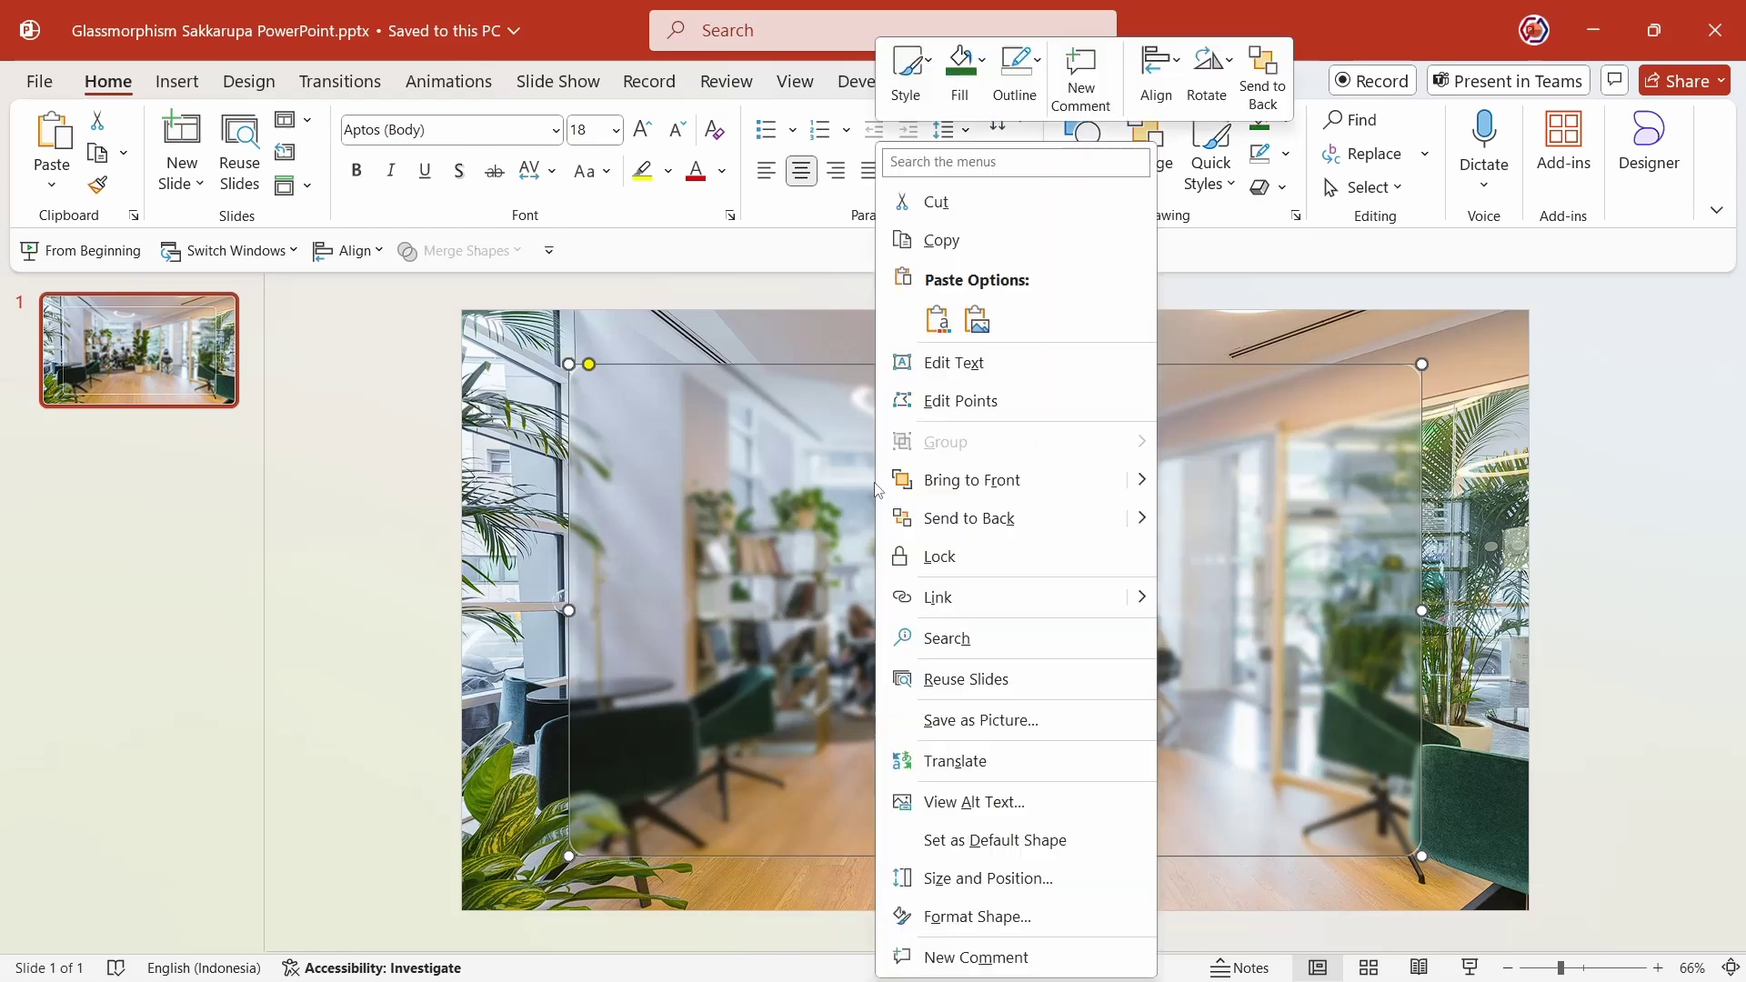
pyautogui.moveTo(969, 519)
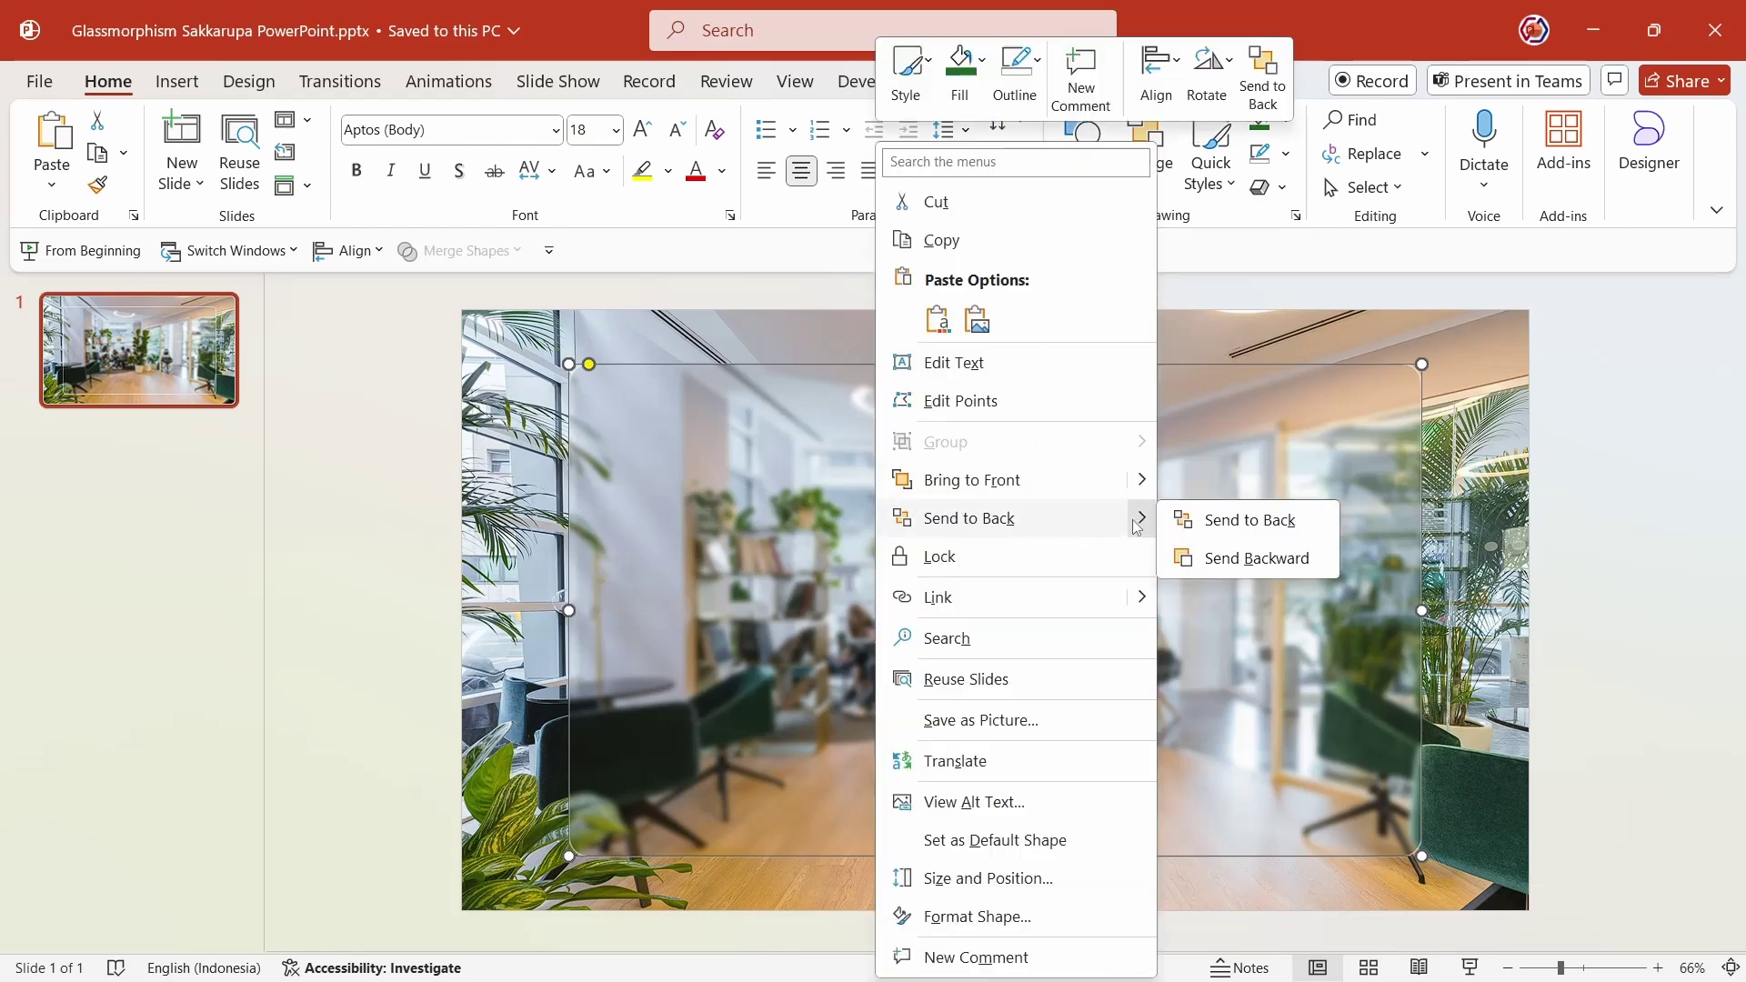
pyautogui.click(1208, 559)
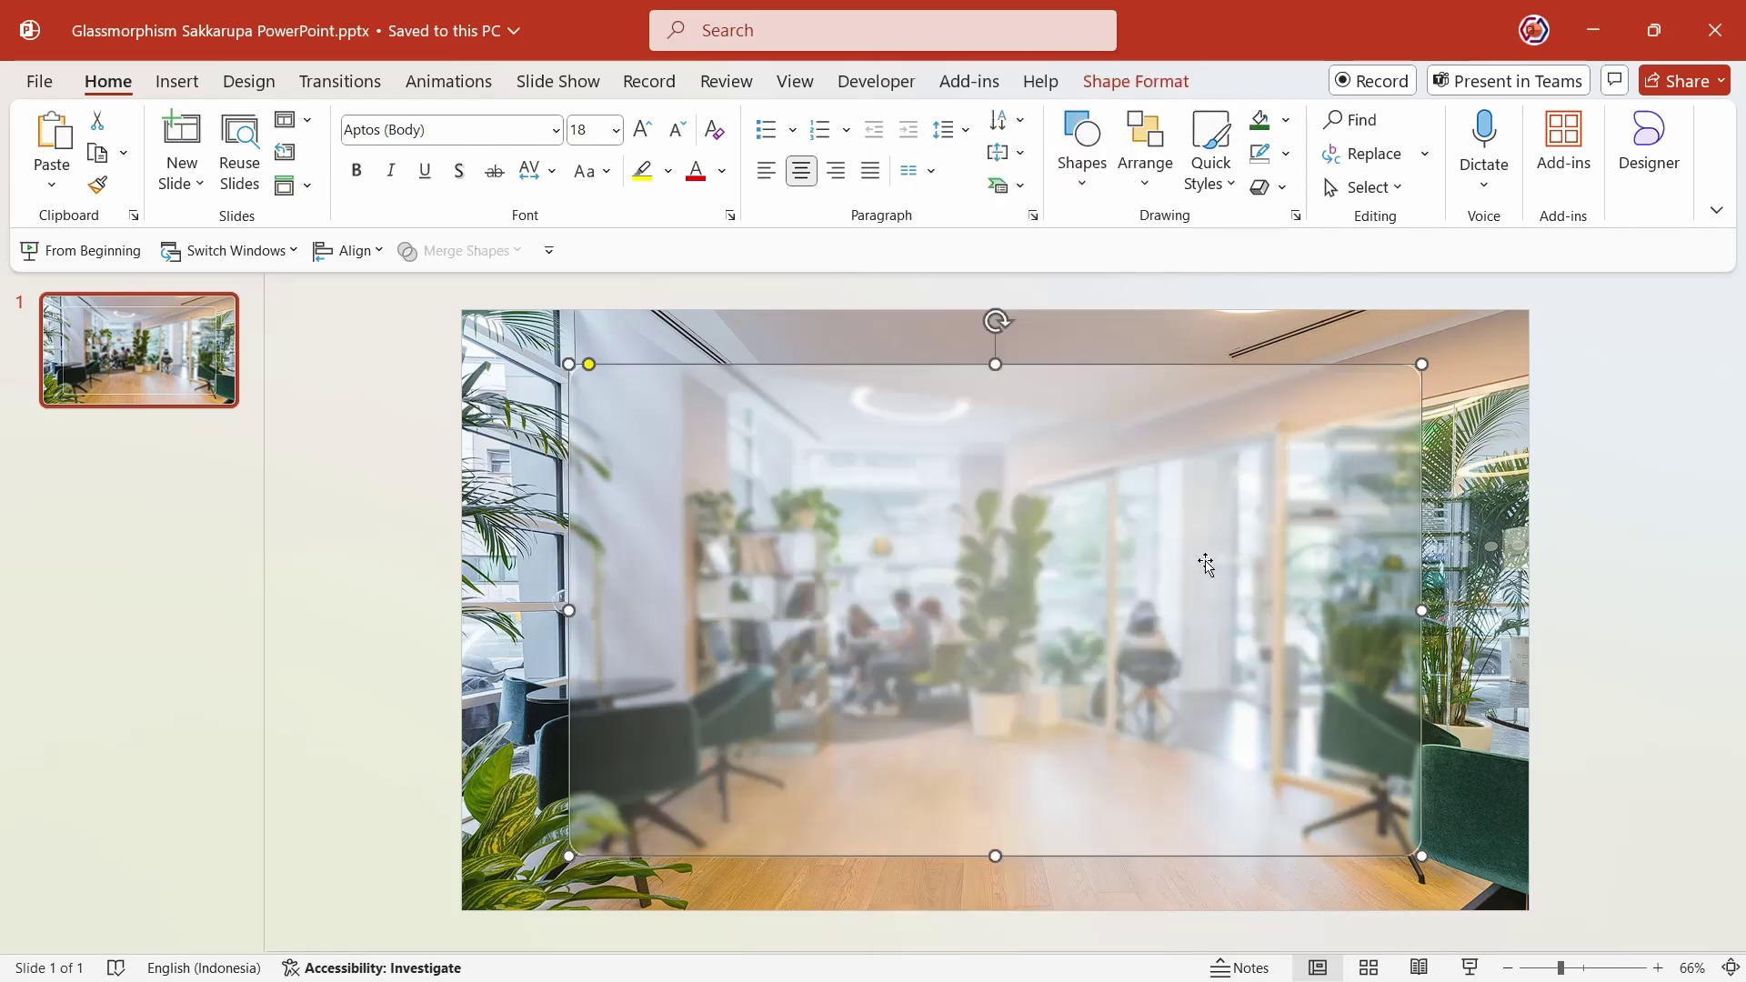
pyautogui.click(1618, 466)
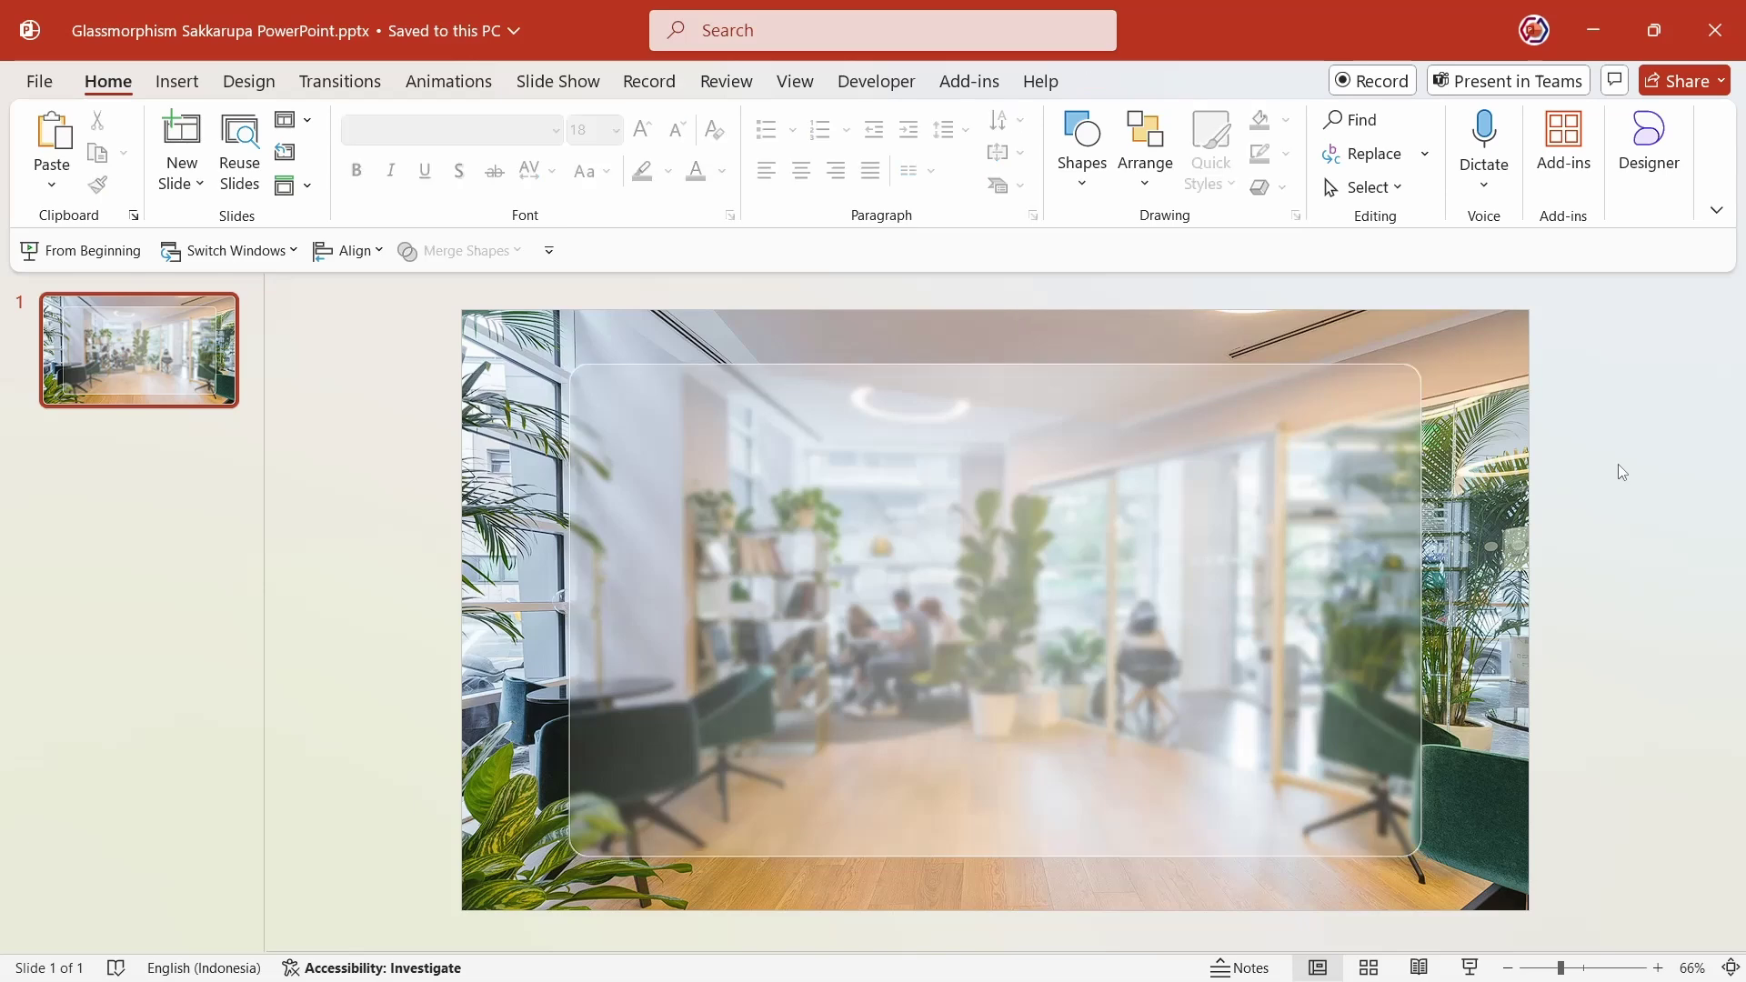
pyautogui.moveTo(1345, 566); pyautogui.dragTo(1093, 611)
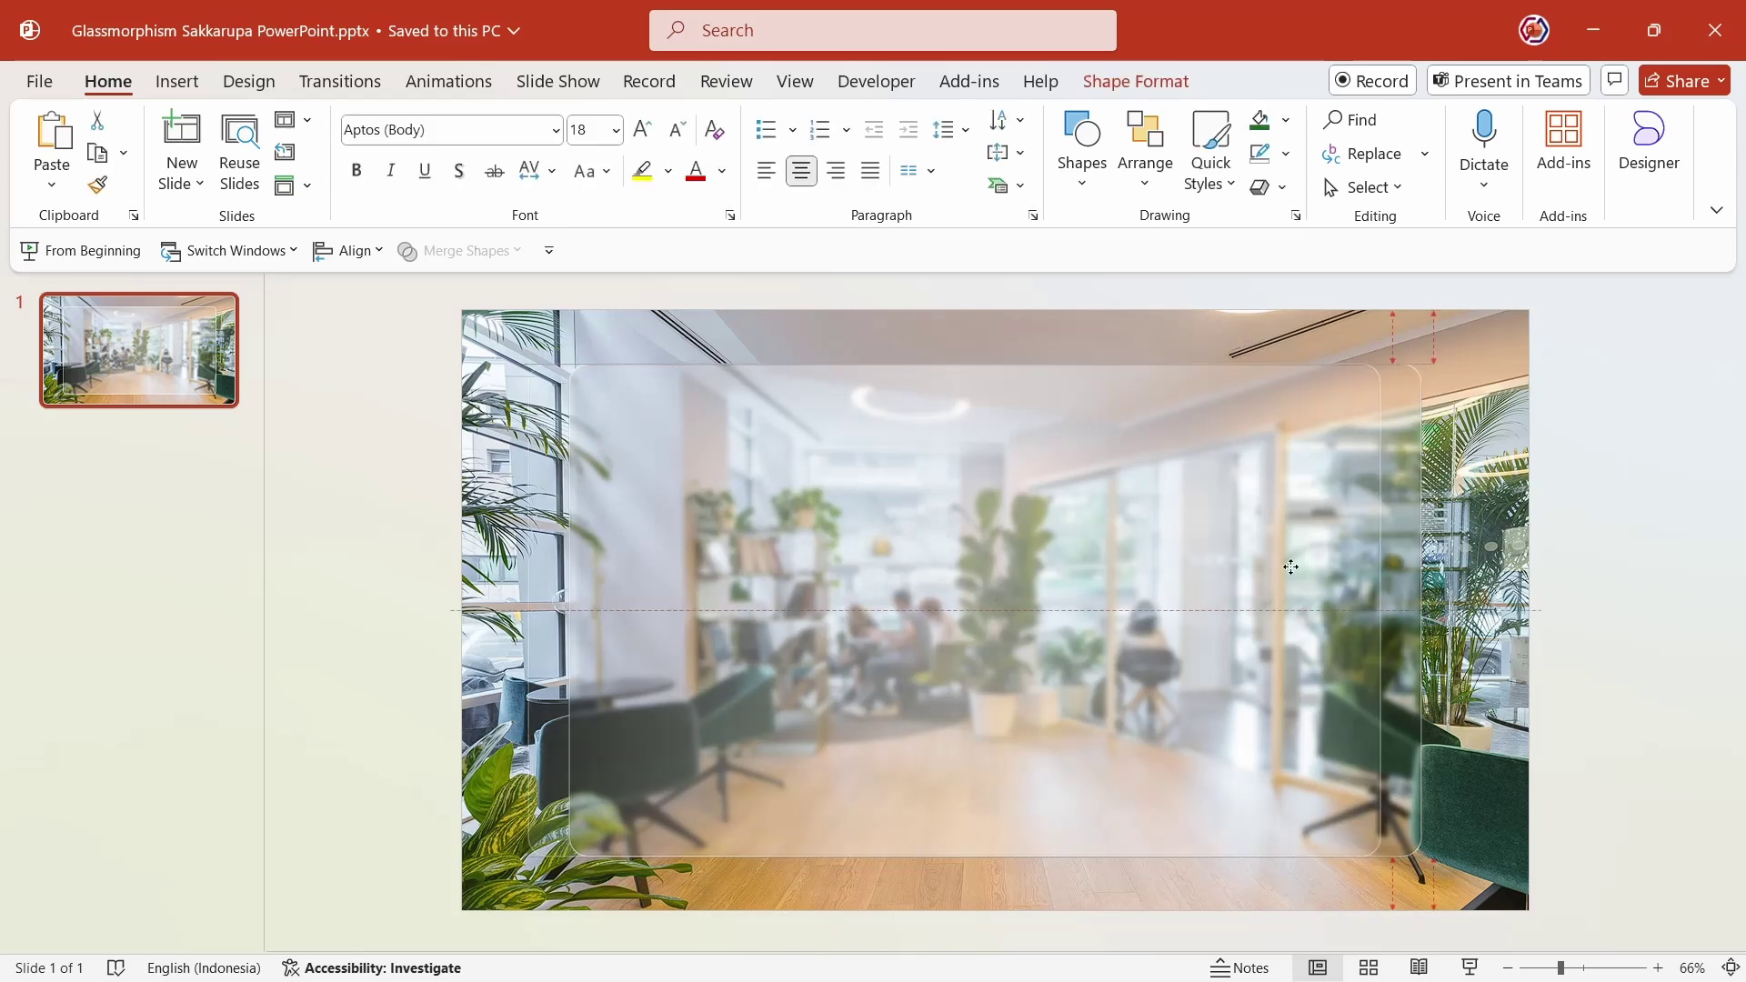
pyautogui.hotkey('ctrl', 'z')
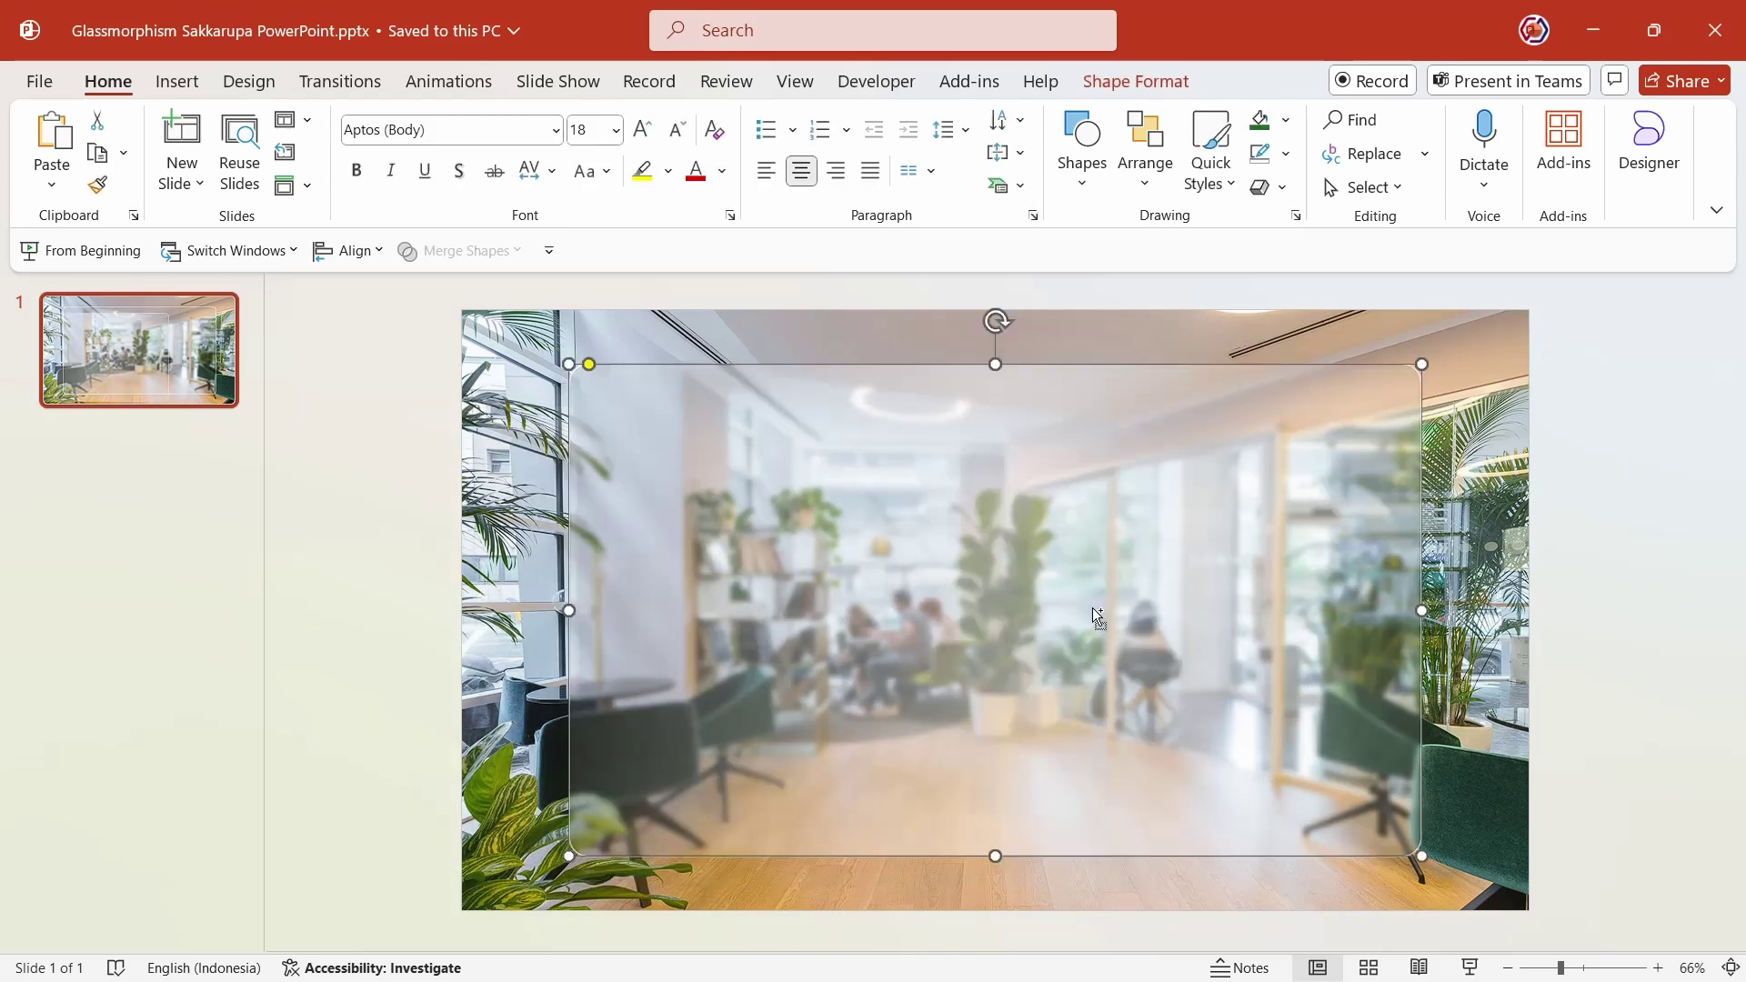
pyautogui.keyDown('ctrl'); pyautogui.scroll(-2, 1094, 611); pyautogui.keyUp('ctrl')
pyautogui.click(498, 519)
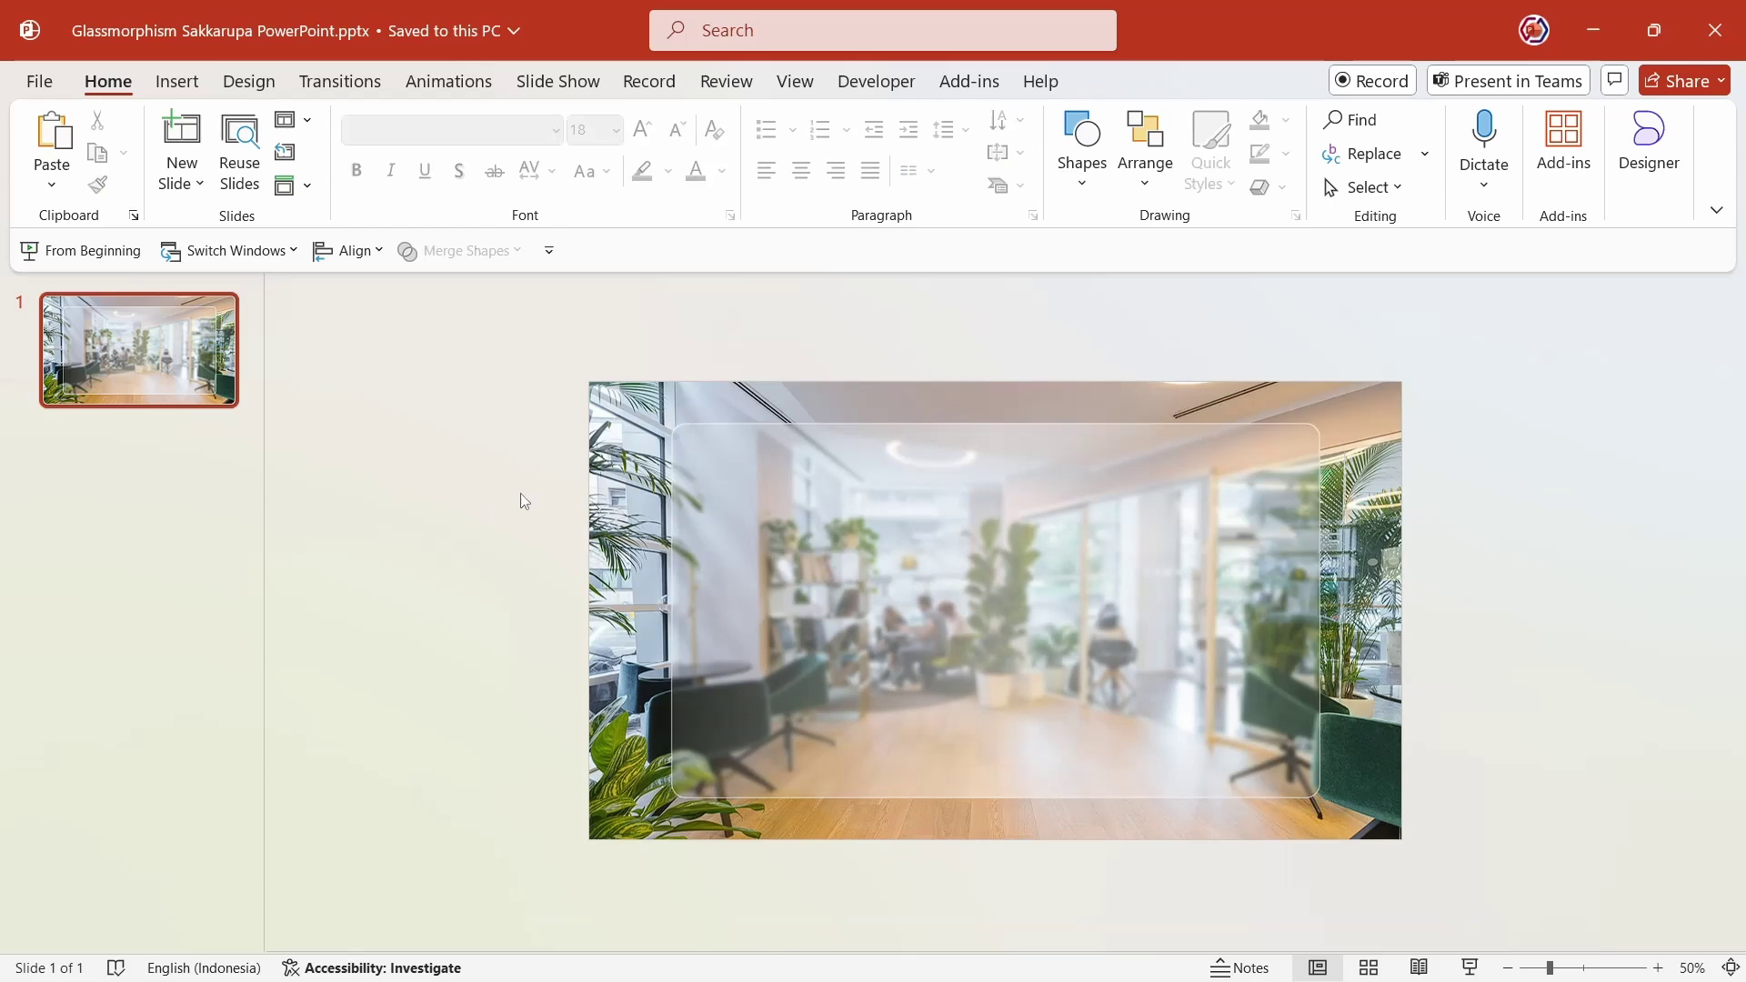
# Draw a 5 cm teardrop, copy it below, flip the top one and butt them together
pyautogui.click(1081, 150)
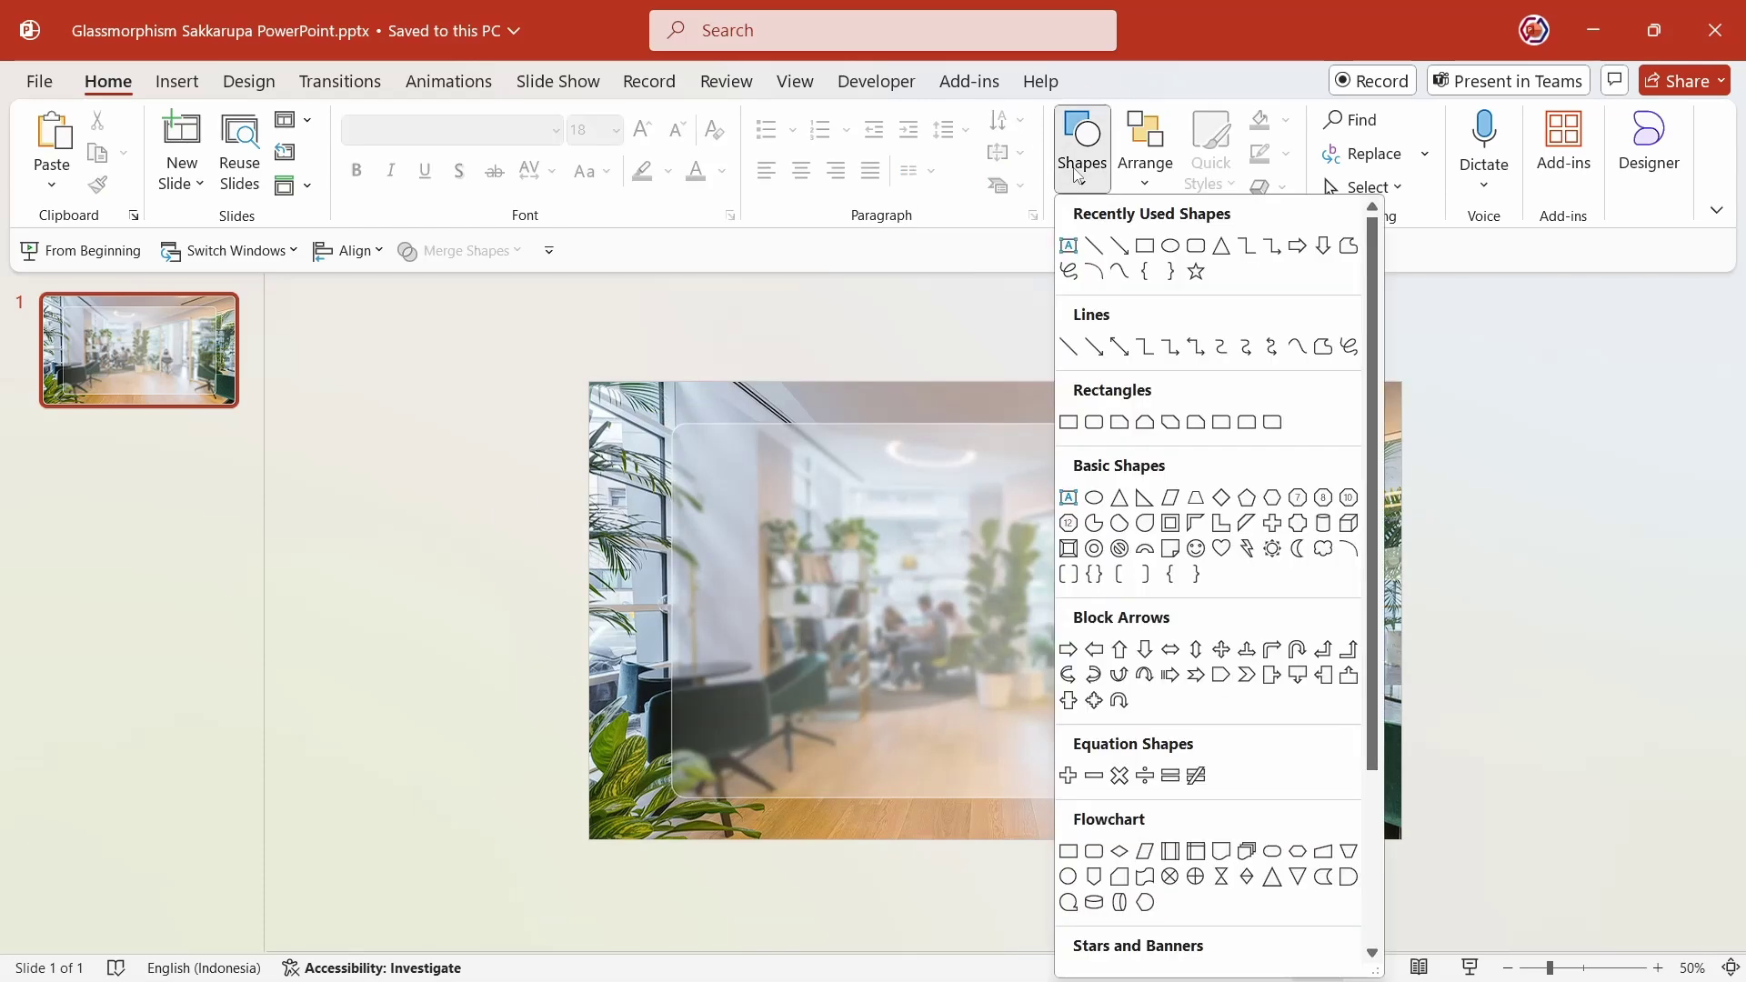
pyautogui.click(1144, 497)
pyautogui.moveTo(1058, 536); pyautogui.dragTo(1161, 670)
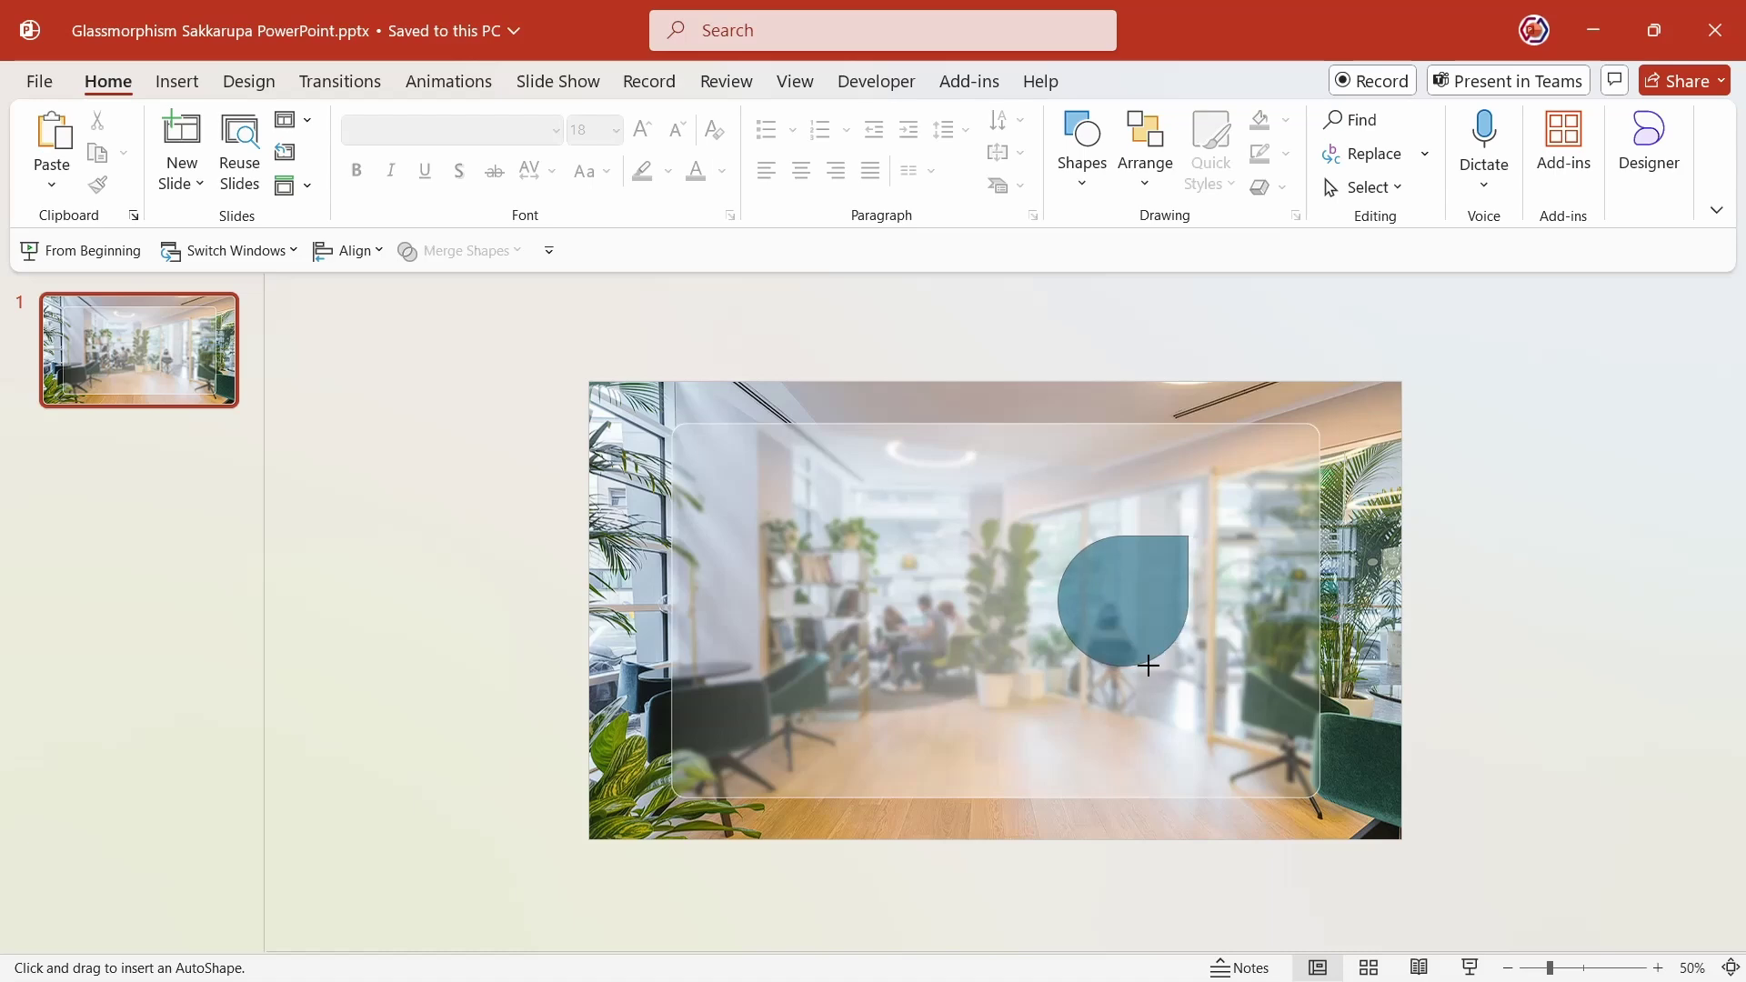
pyautogui.moveTo(1162, 671); pyautogui.dragTo(1155, 664)
pyautogui.moveTo(1139, 581)
pyautogui.mouseDown()
pyautogui.moveTo(1112, 621)
pyautogui.moveTo(1093, 506)
pyautogui.mouseUp()
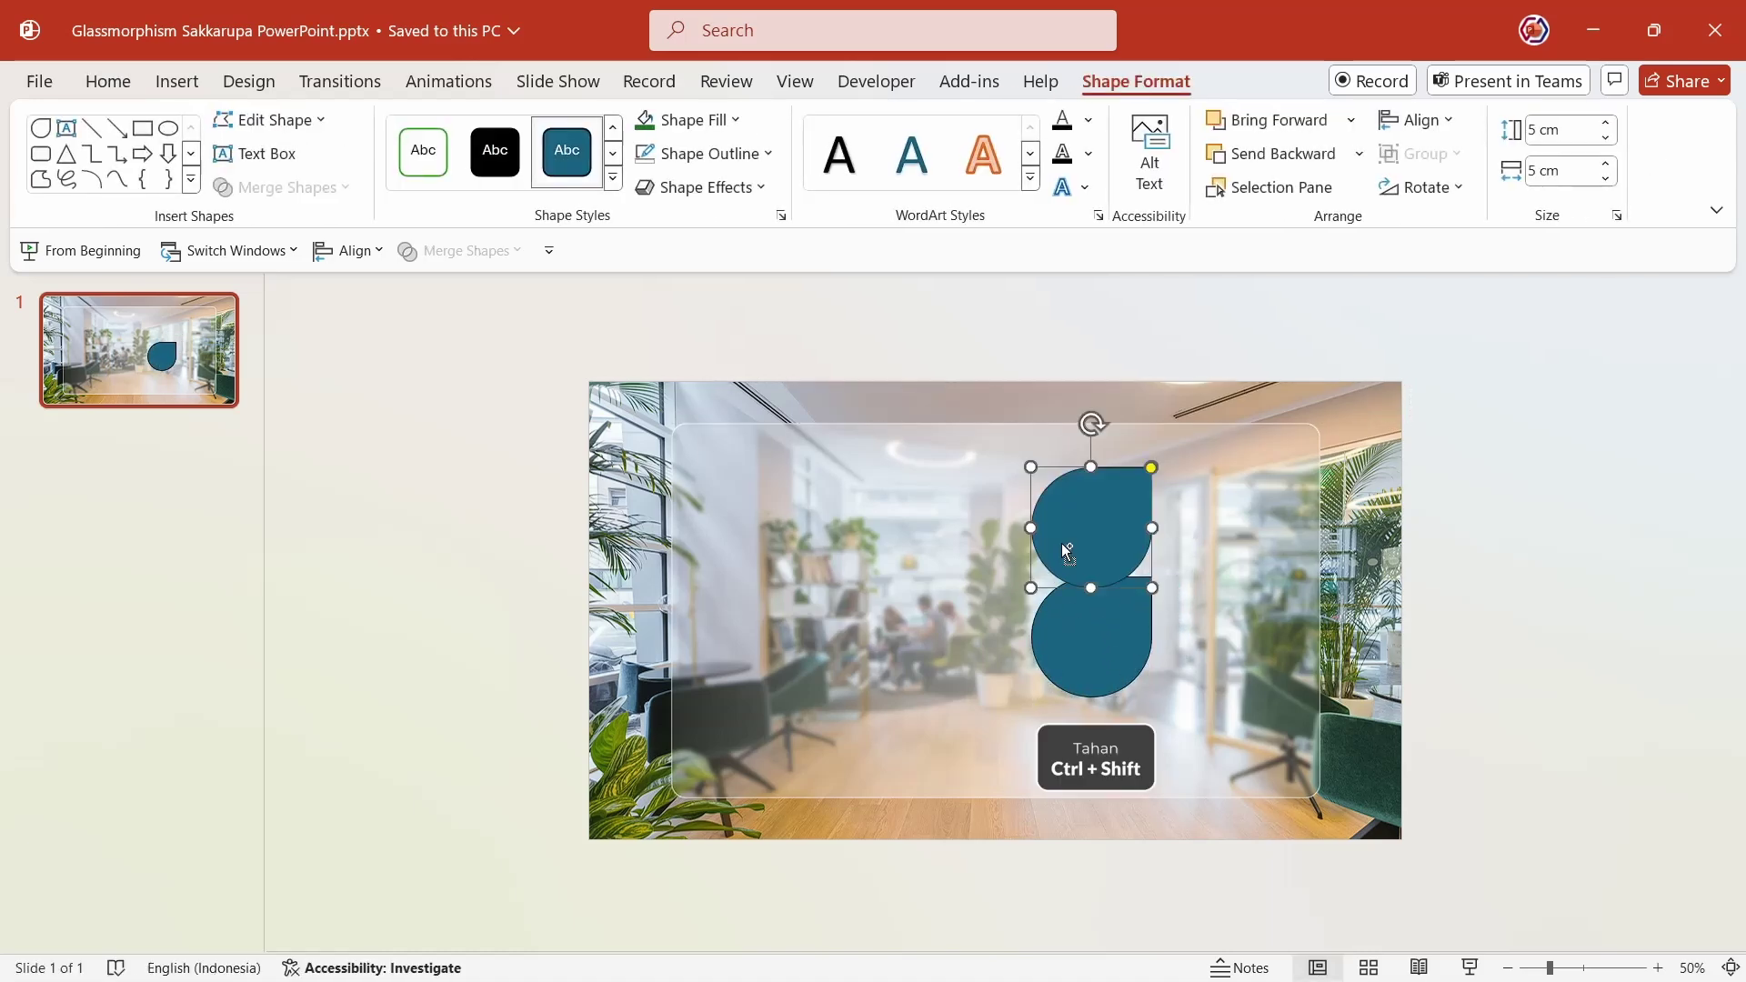
pyautogui.click(1421, 188)
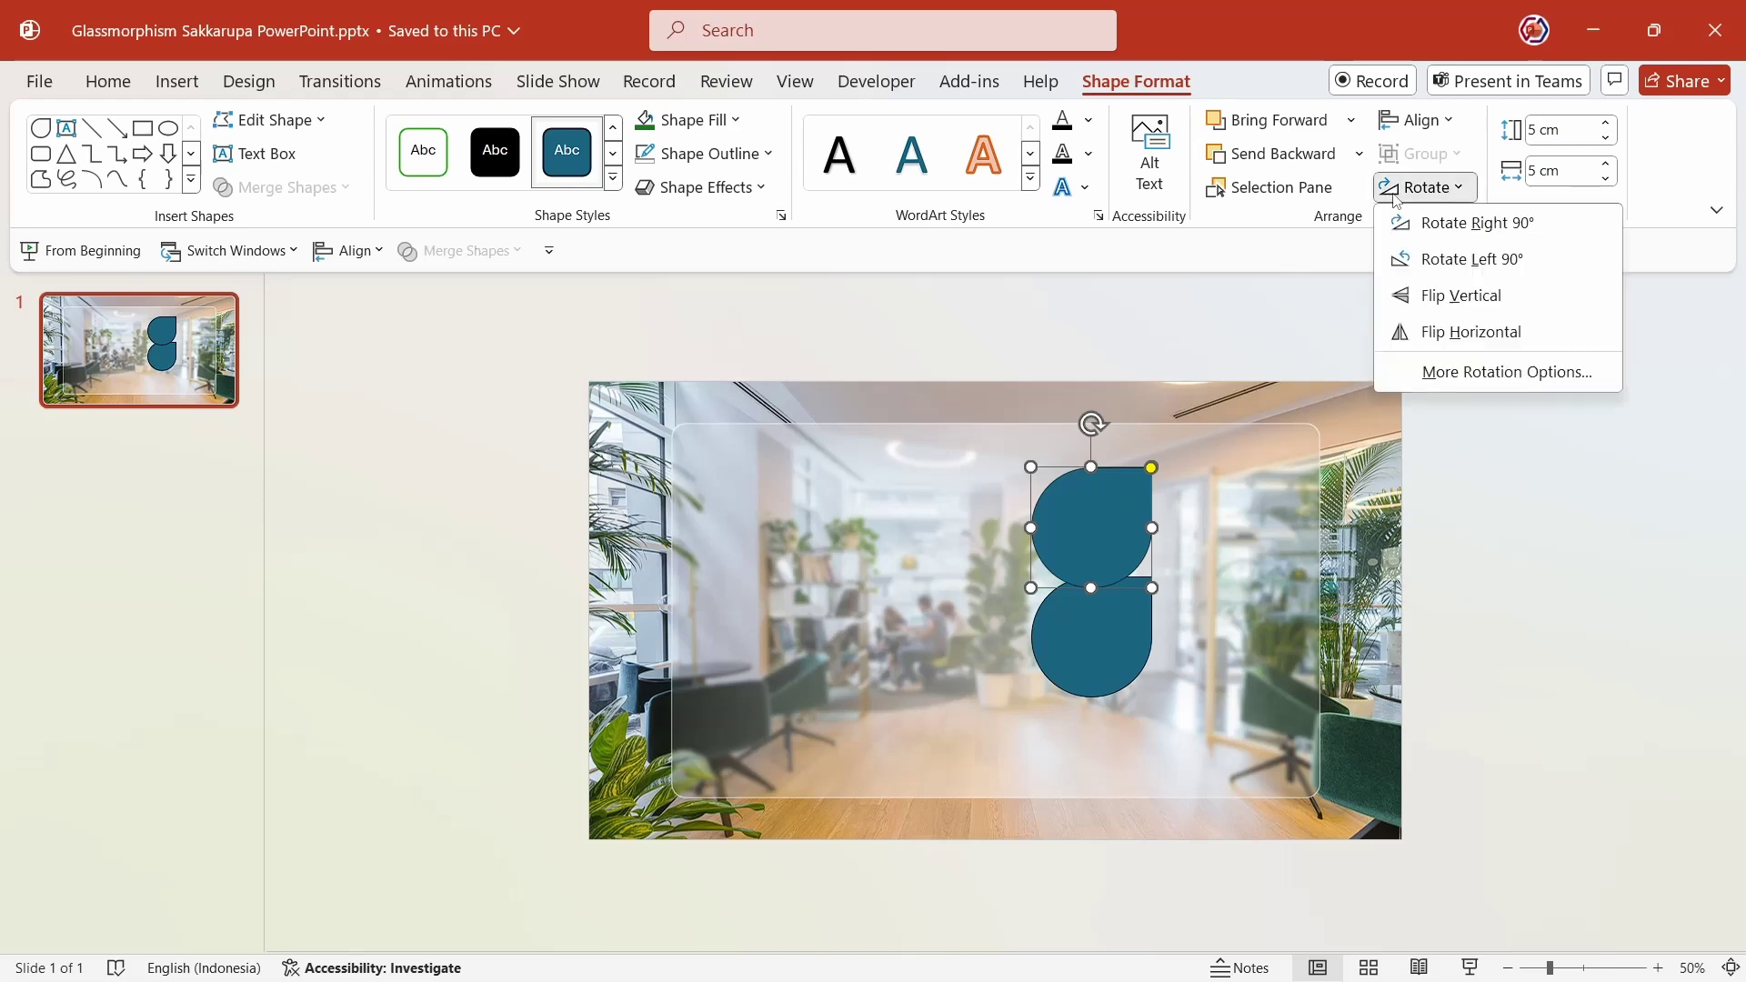
pyautogui.click(1461, 296)
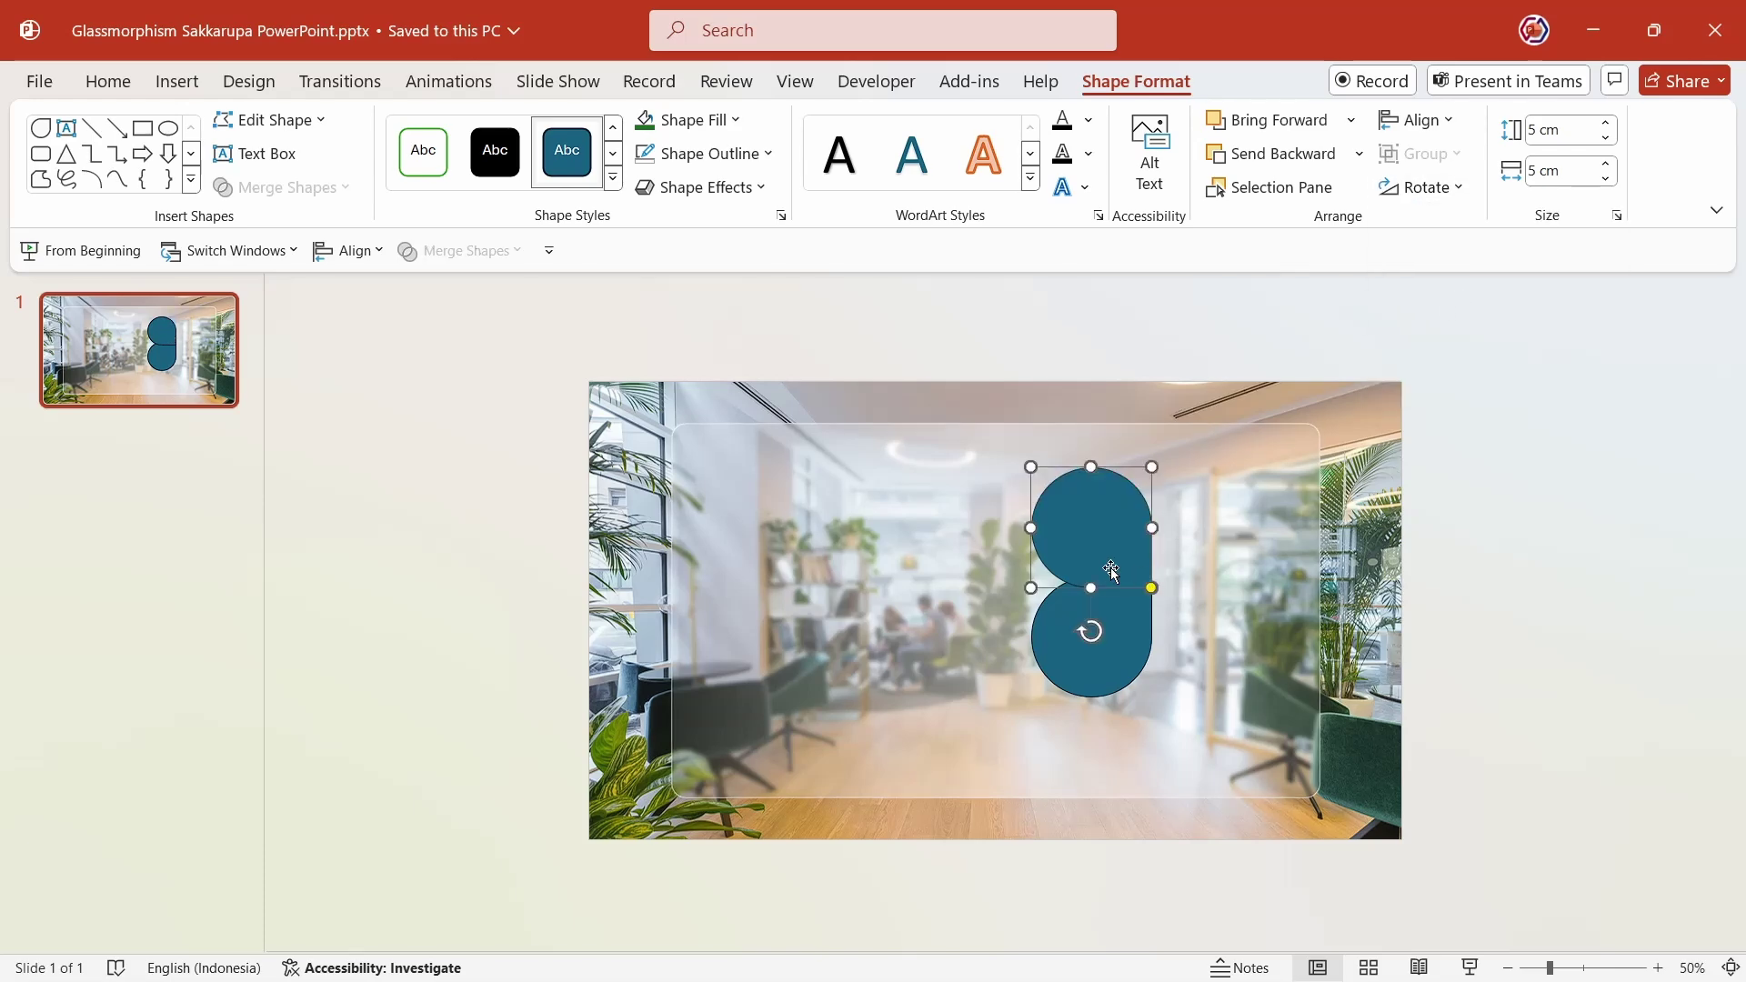
pyautogui.moveTo(1110, 567); pyautogui.dragTo(1110, 553)
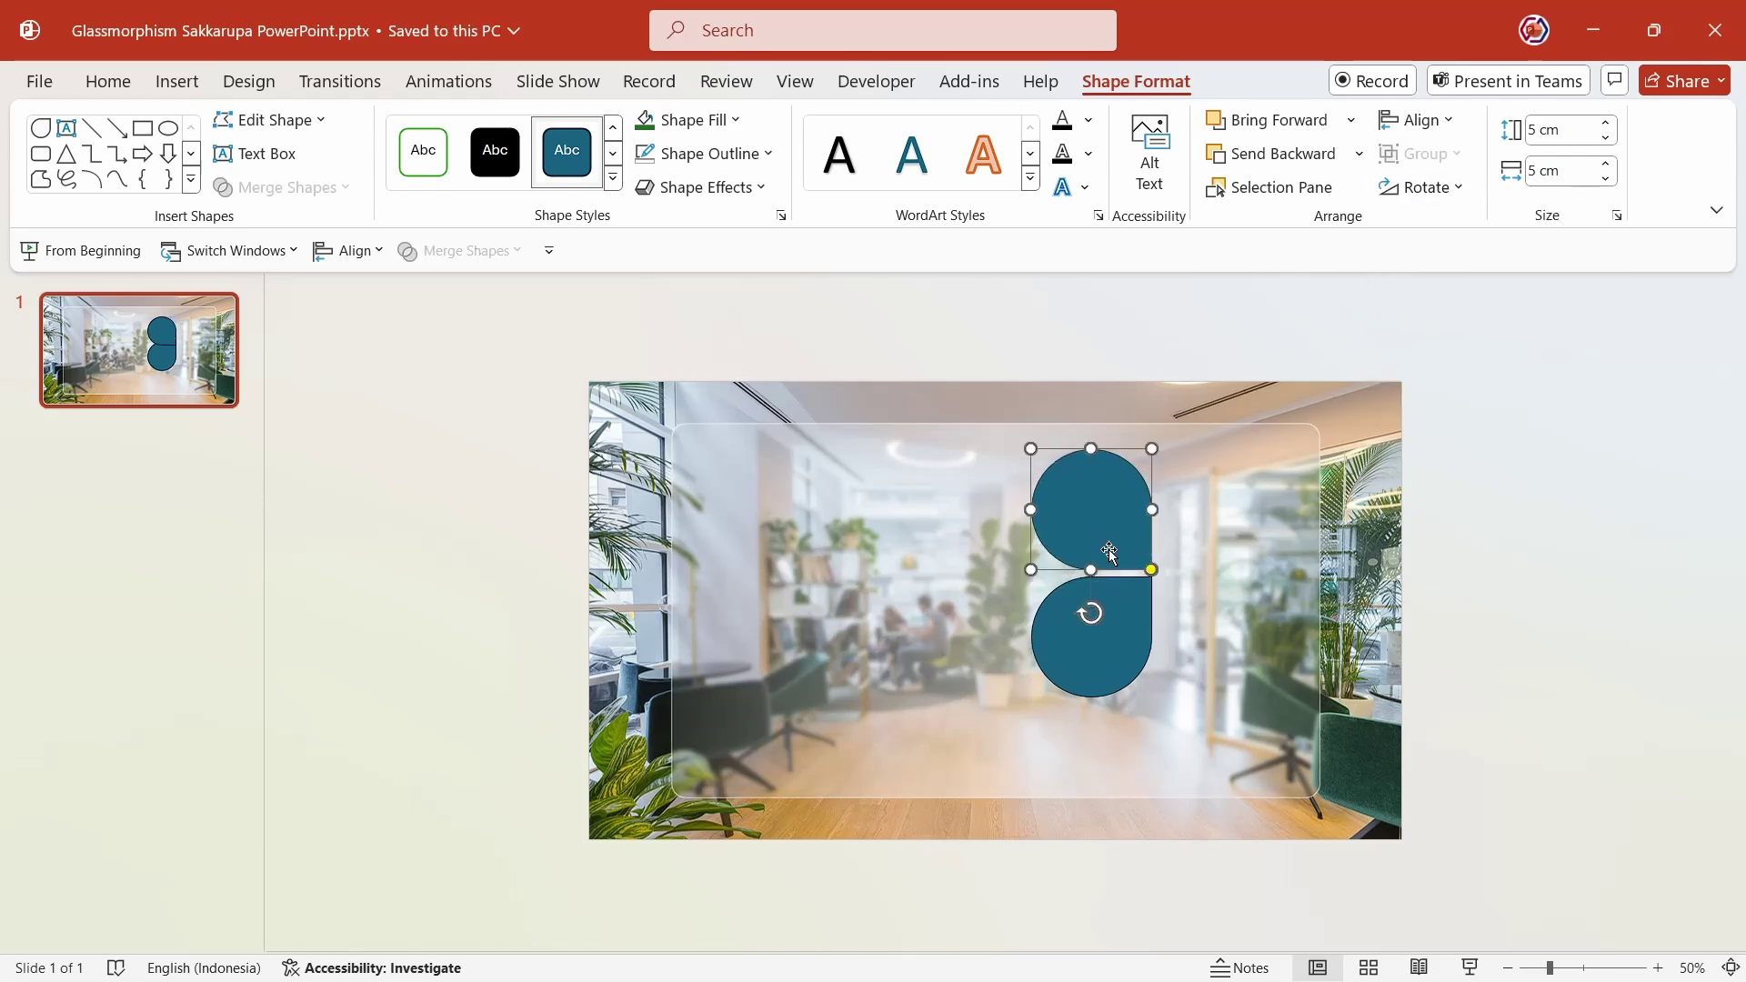
# Group the teardrop pair, duplicate it to the right, and flip the copy horizontally into place
pyautogui.keyDown('shift'); pyautogui.click(1132, 608); pyautogui.keyUp('shift')
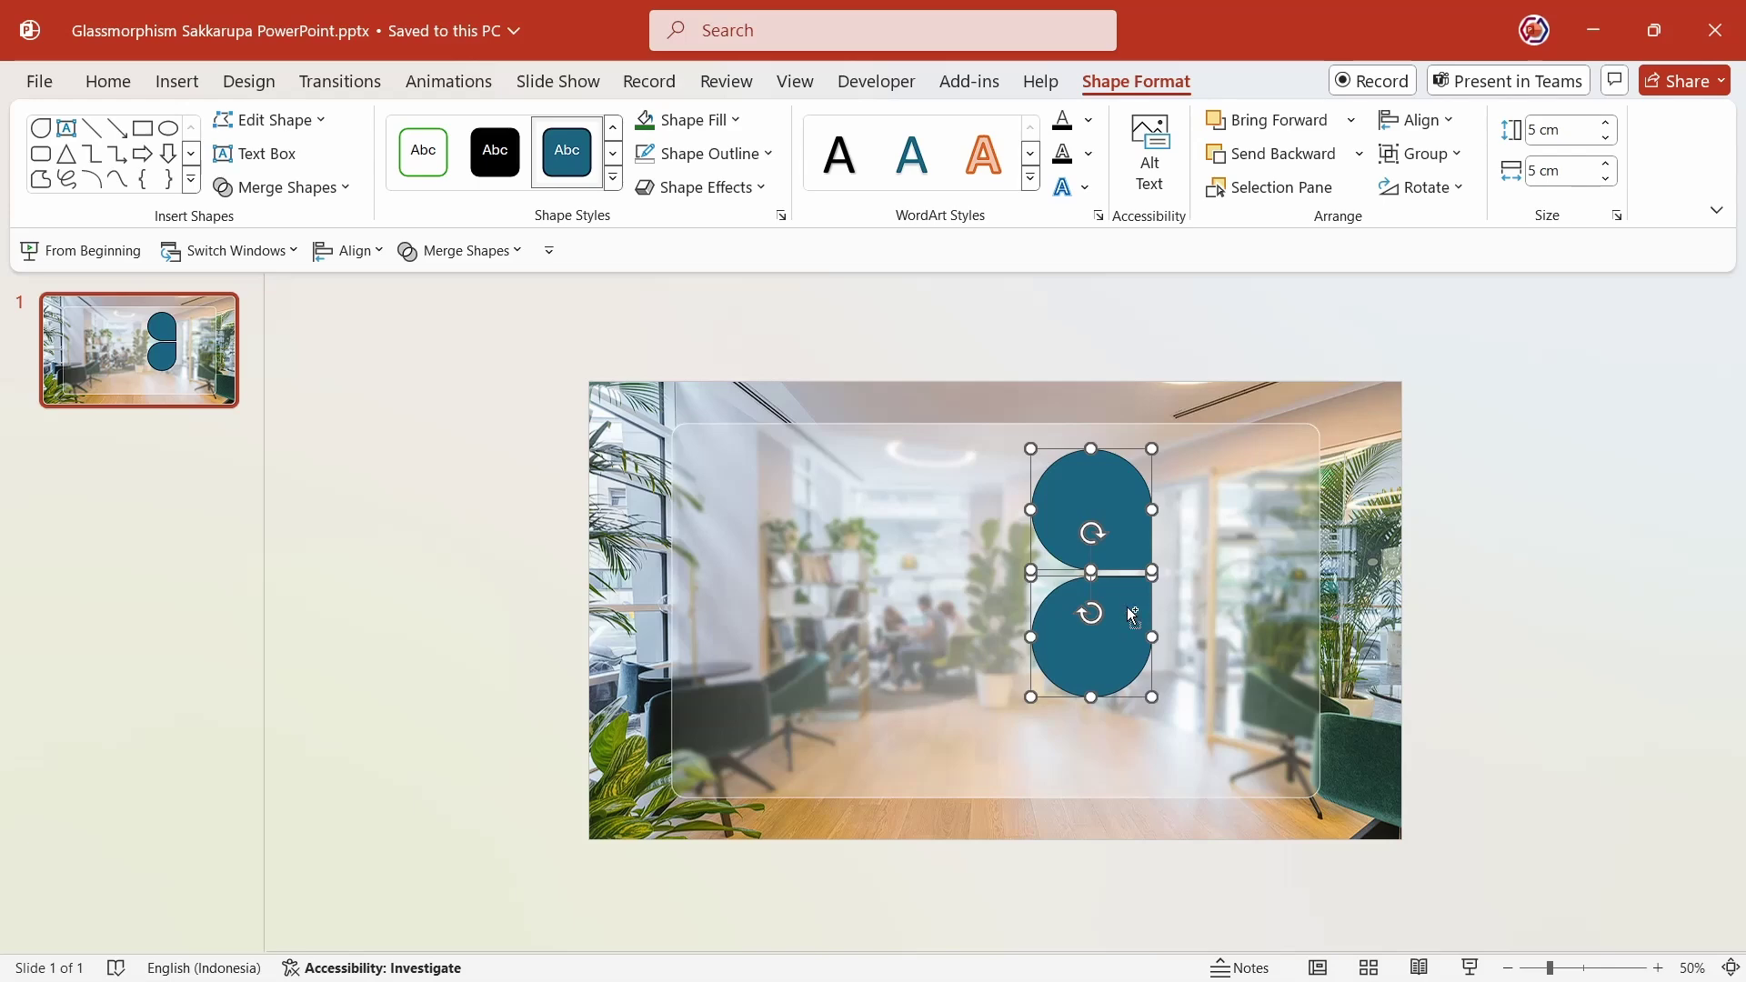
pyautogui.hotkey('ctrl', 'g')
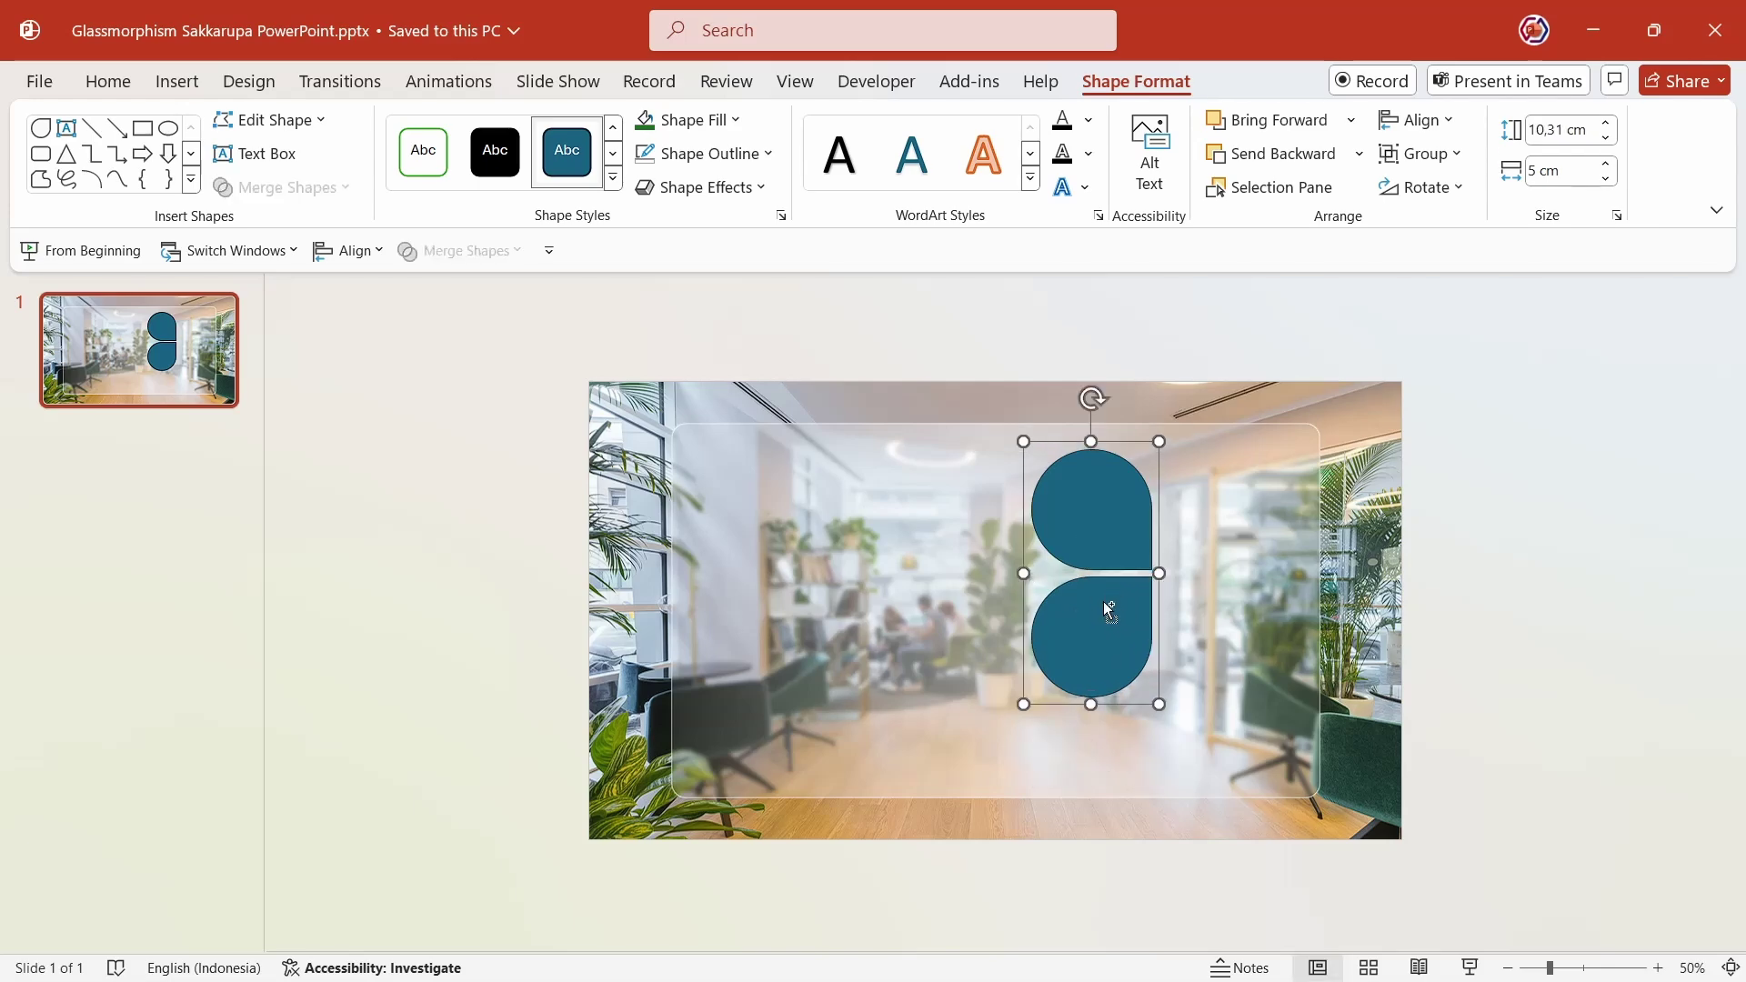
pyautogui.keyDown('ctrl'); pyautogui.moveTo(1109, 609); pyautogui.dragTo(1234, 611); pyautogui.keyUp('ctrl')
pyautogui.click(1433, 189)
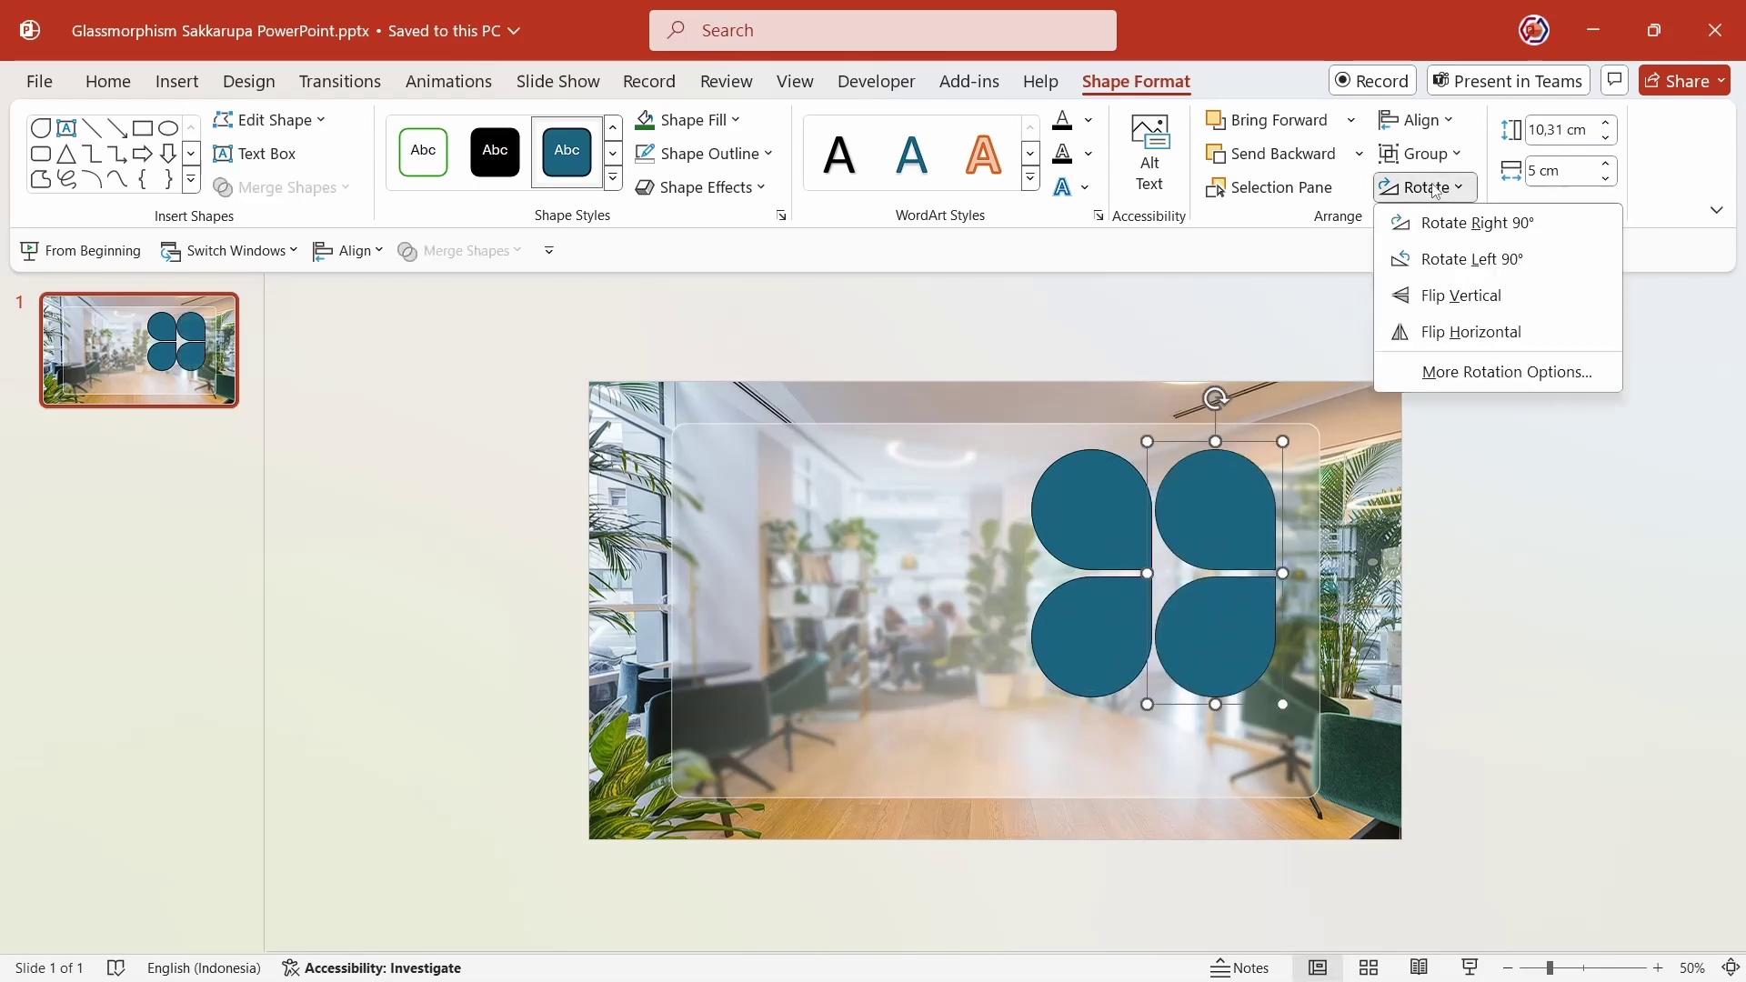
pyautogui.click(1470, 332)
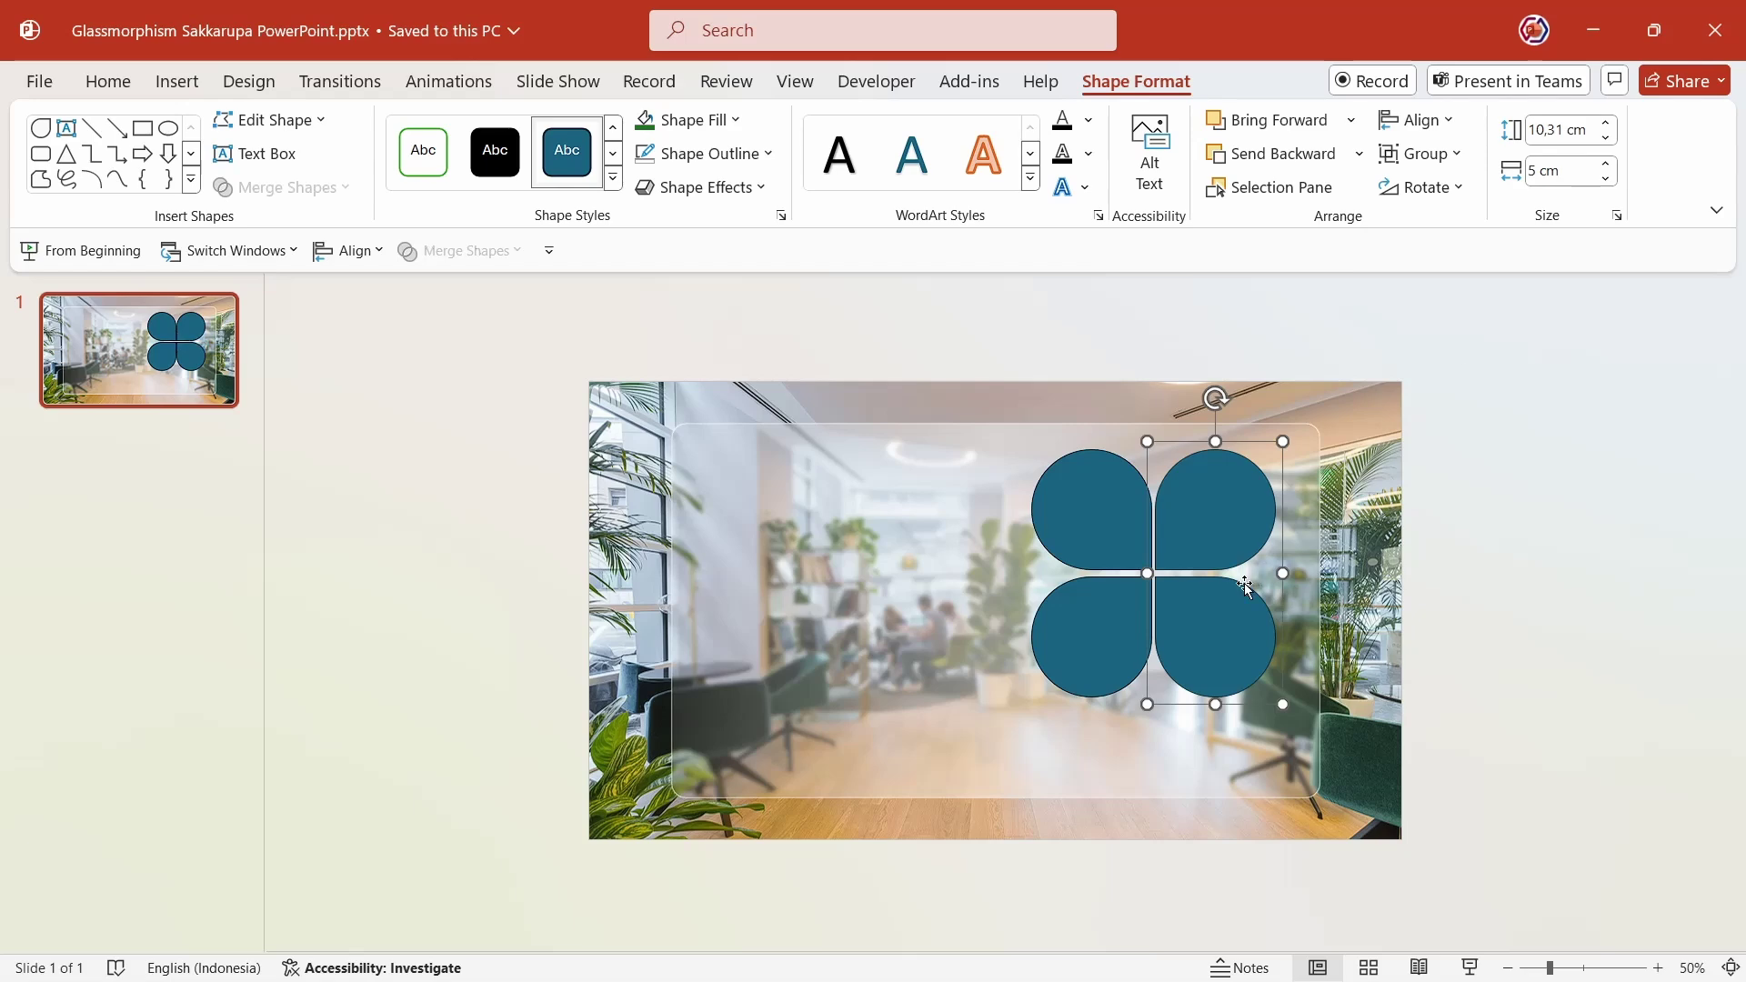
pyautogui.keyDown('ctrl'); pyautogui.scroll(3, 1219, 600); pyautogui.keyUp('ctrl')
pyautogui.moveTo(1279, 624); pyautogui.dragTo(1287, 629)
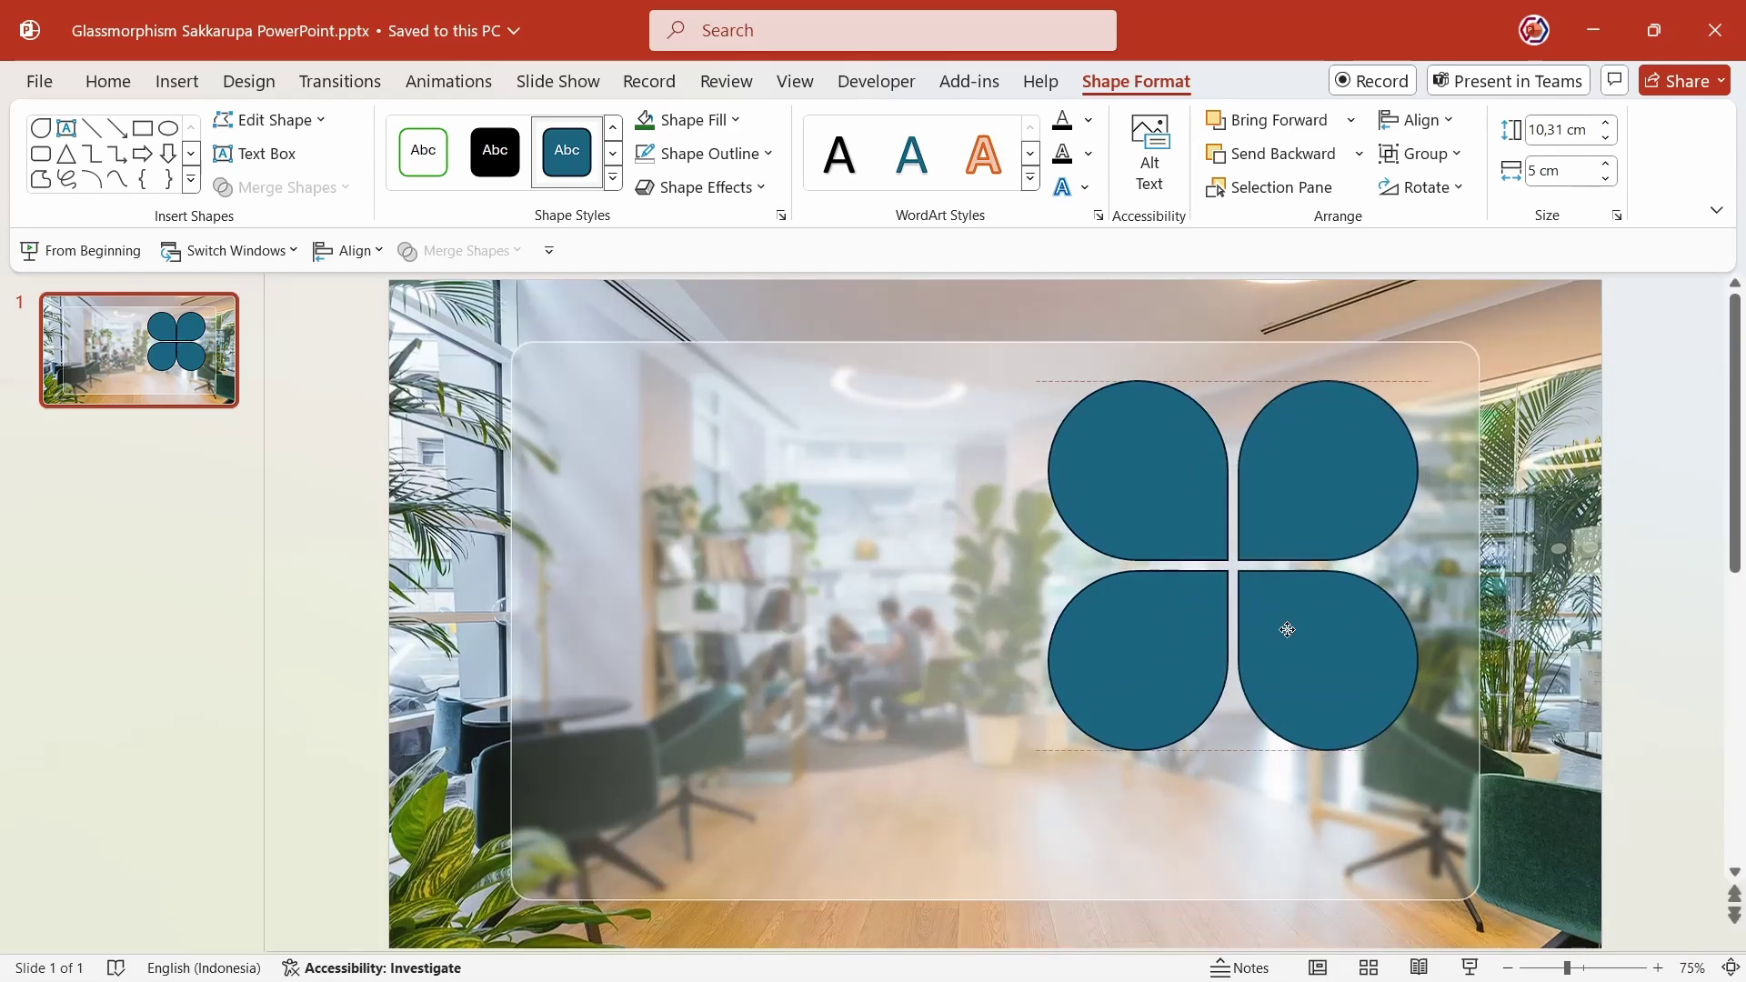
# Ungroup both petal pairs and union the four teardrops into one flower shape
pyautogui.keyDown('shift'); pyautogui.click(1183, 642); pyautogui.keyUp('shift')
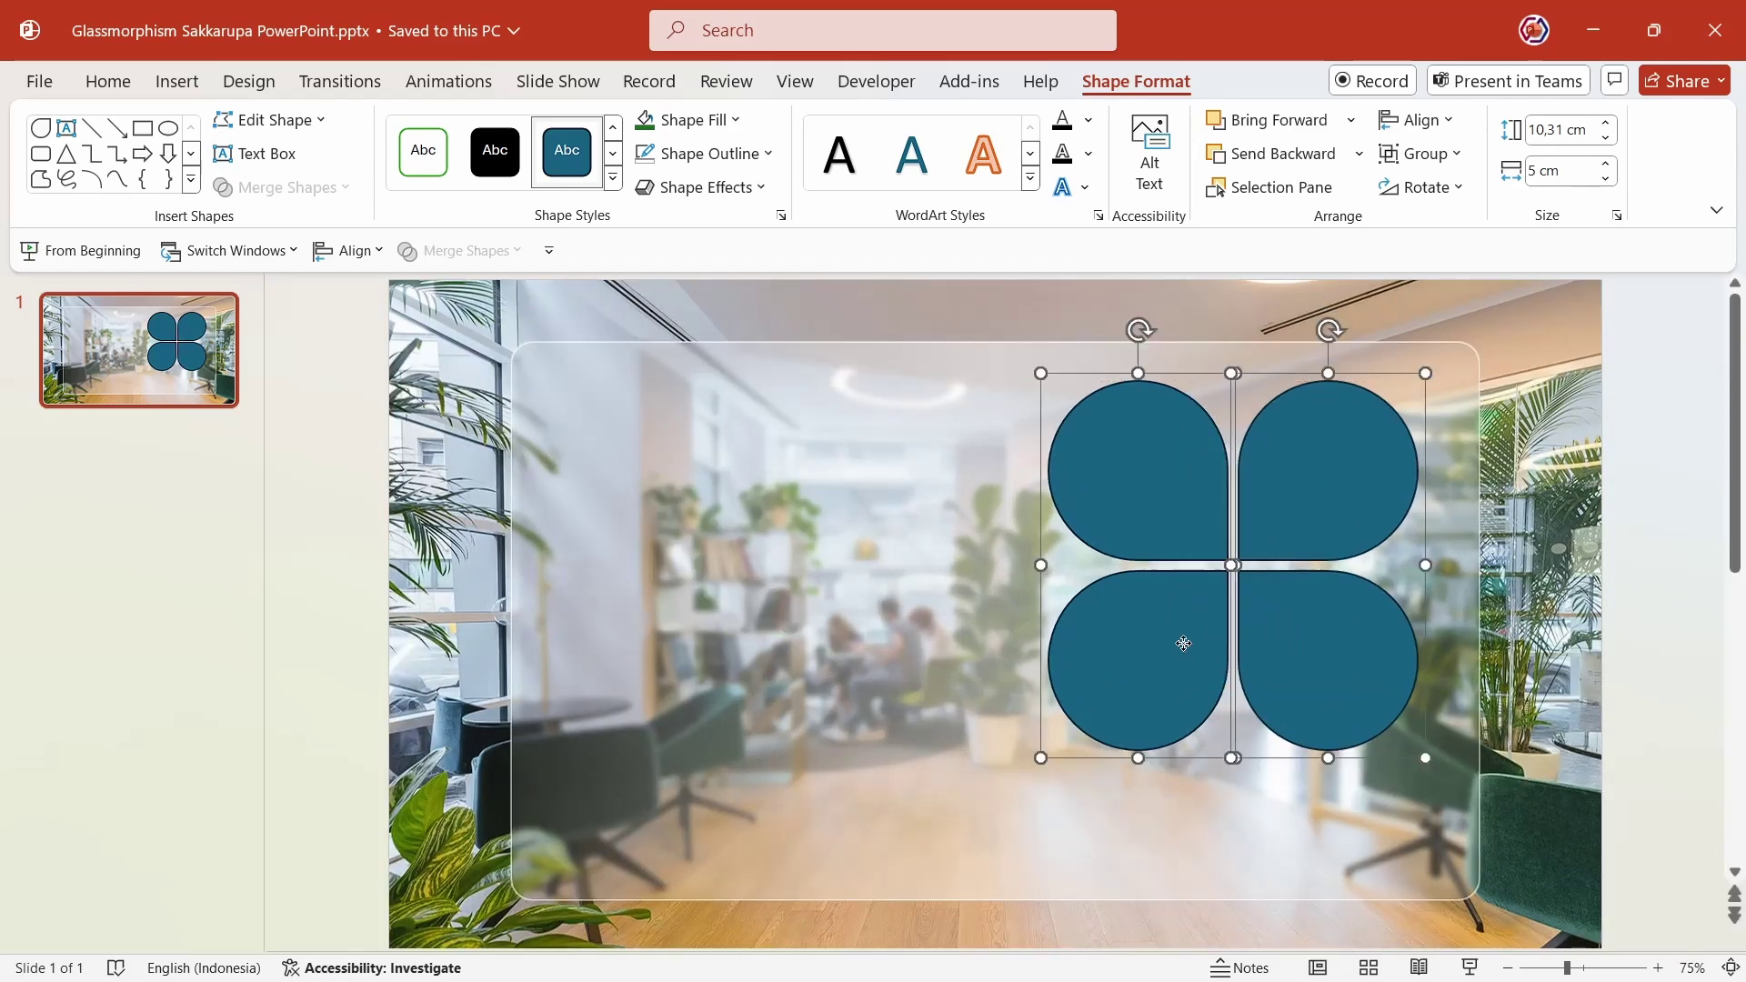
pyautogui.hotkey('ctrl', 'shift', 'g')
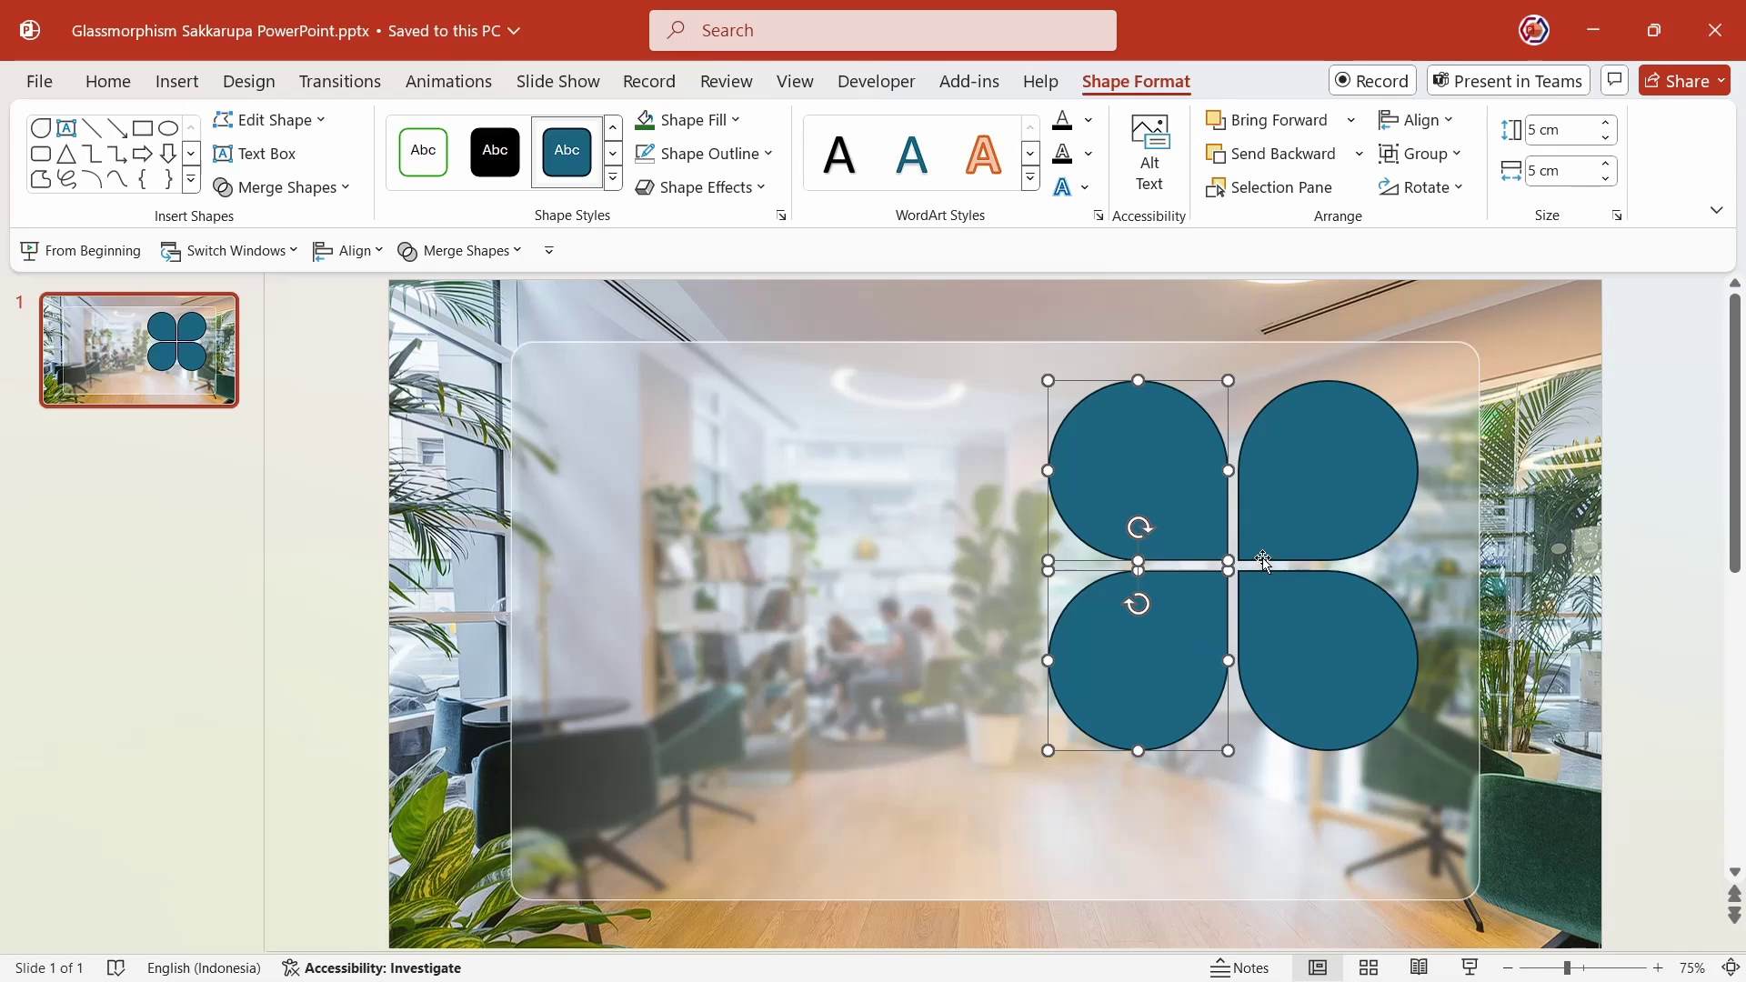
pyautogui.click(461, 251)
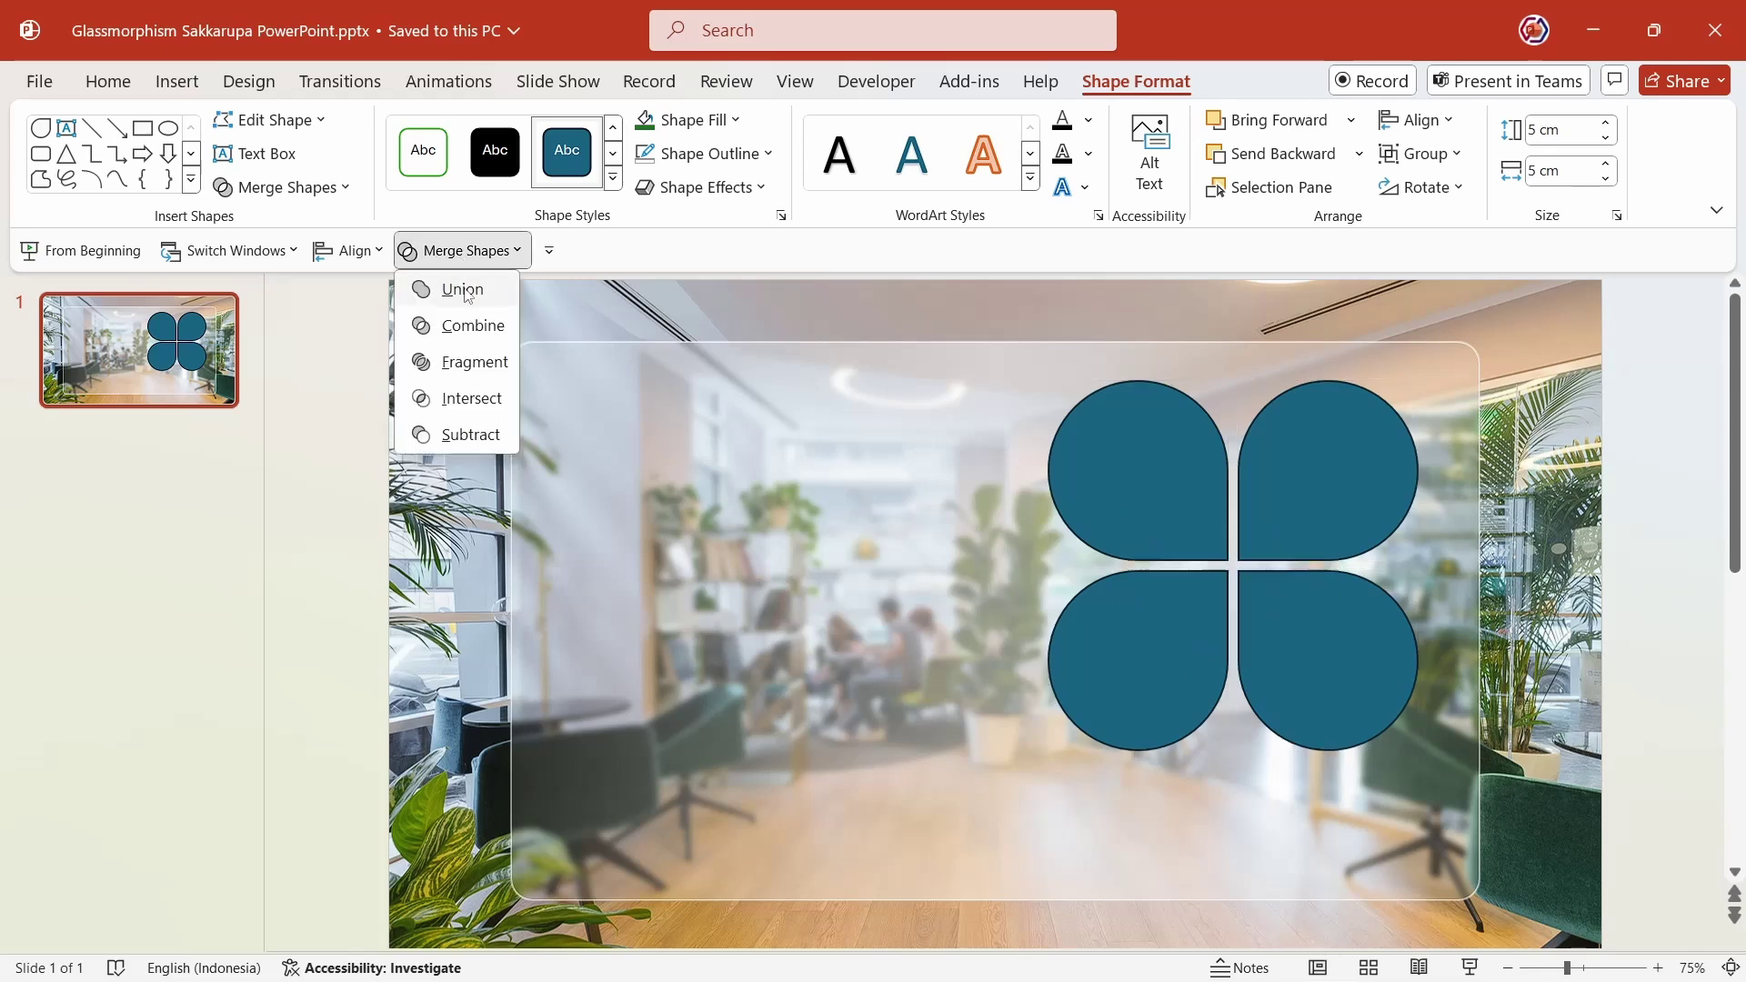
pyautogui.click(466, 291)
# Remove the flower's outline, move it slightly lower and shrink it to 8.63 cm
pyautogui.click(708, 154)
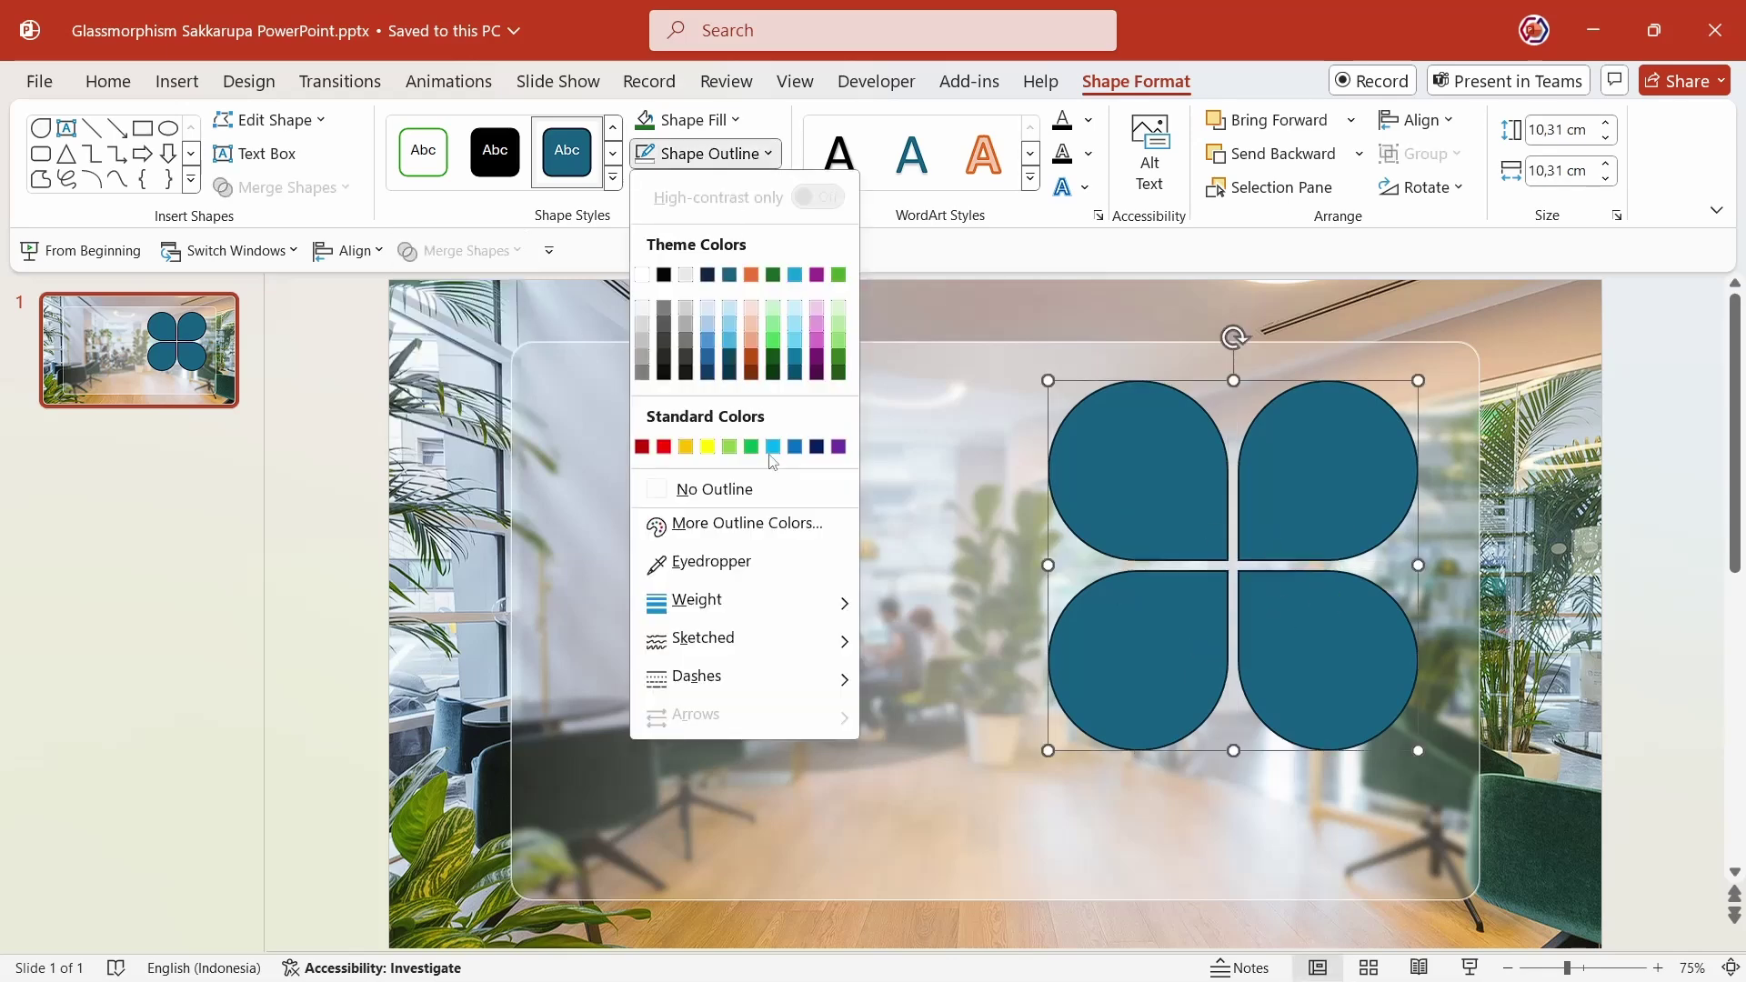
pyautogui.click(773, 473)
pyautogui.keyDown('ctrl'); pyautogui.scroll(-3, 983, 499); pyautogui.keyUp('ctrl')
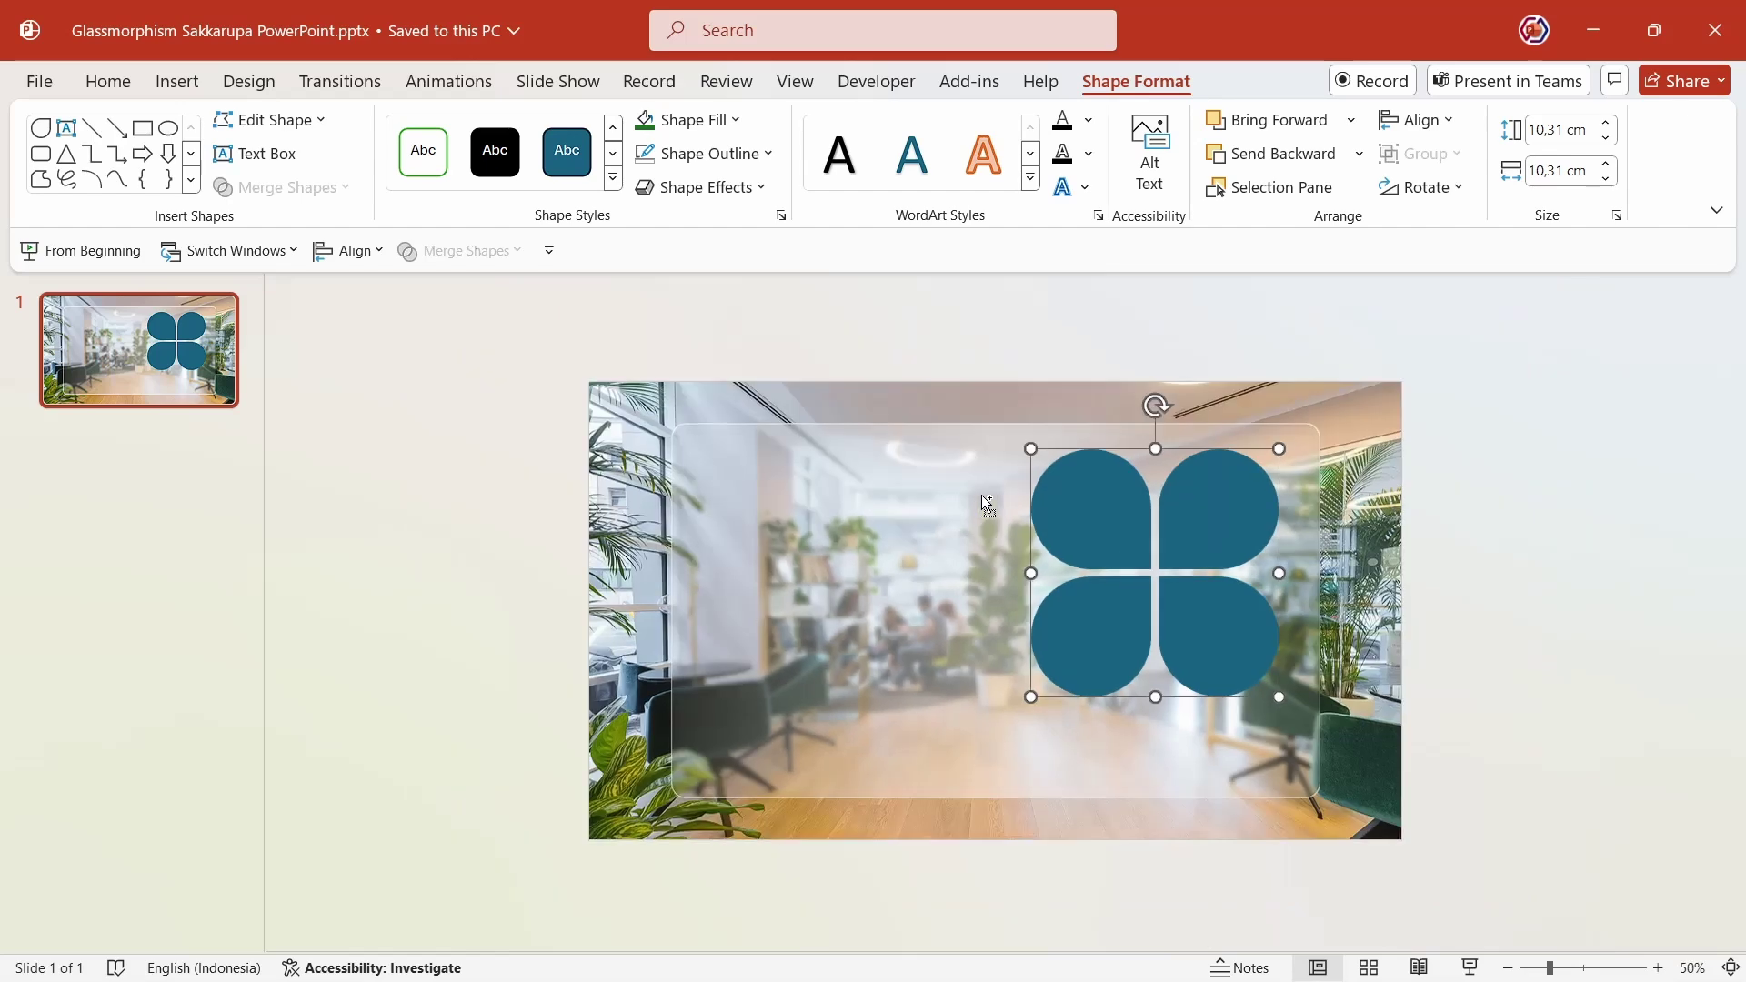
pyautogui.moveTo(1204, 572); pyautogui.dragTo(1218, 647)
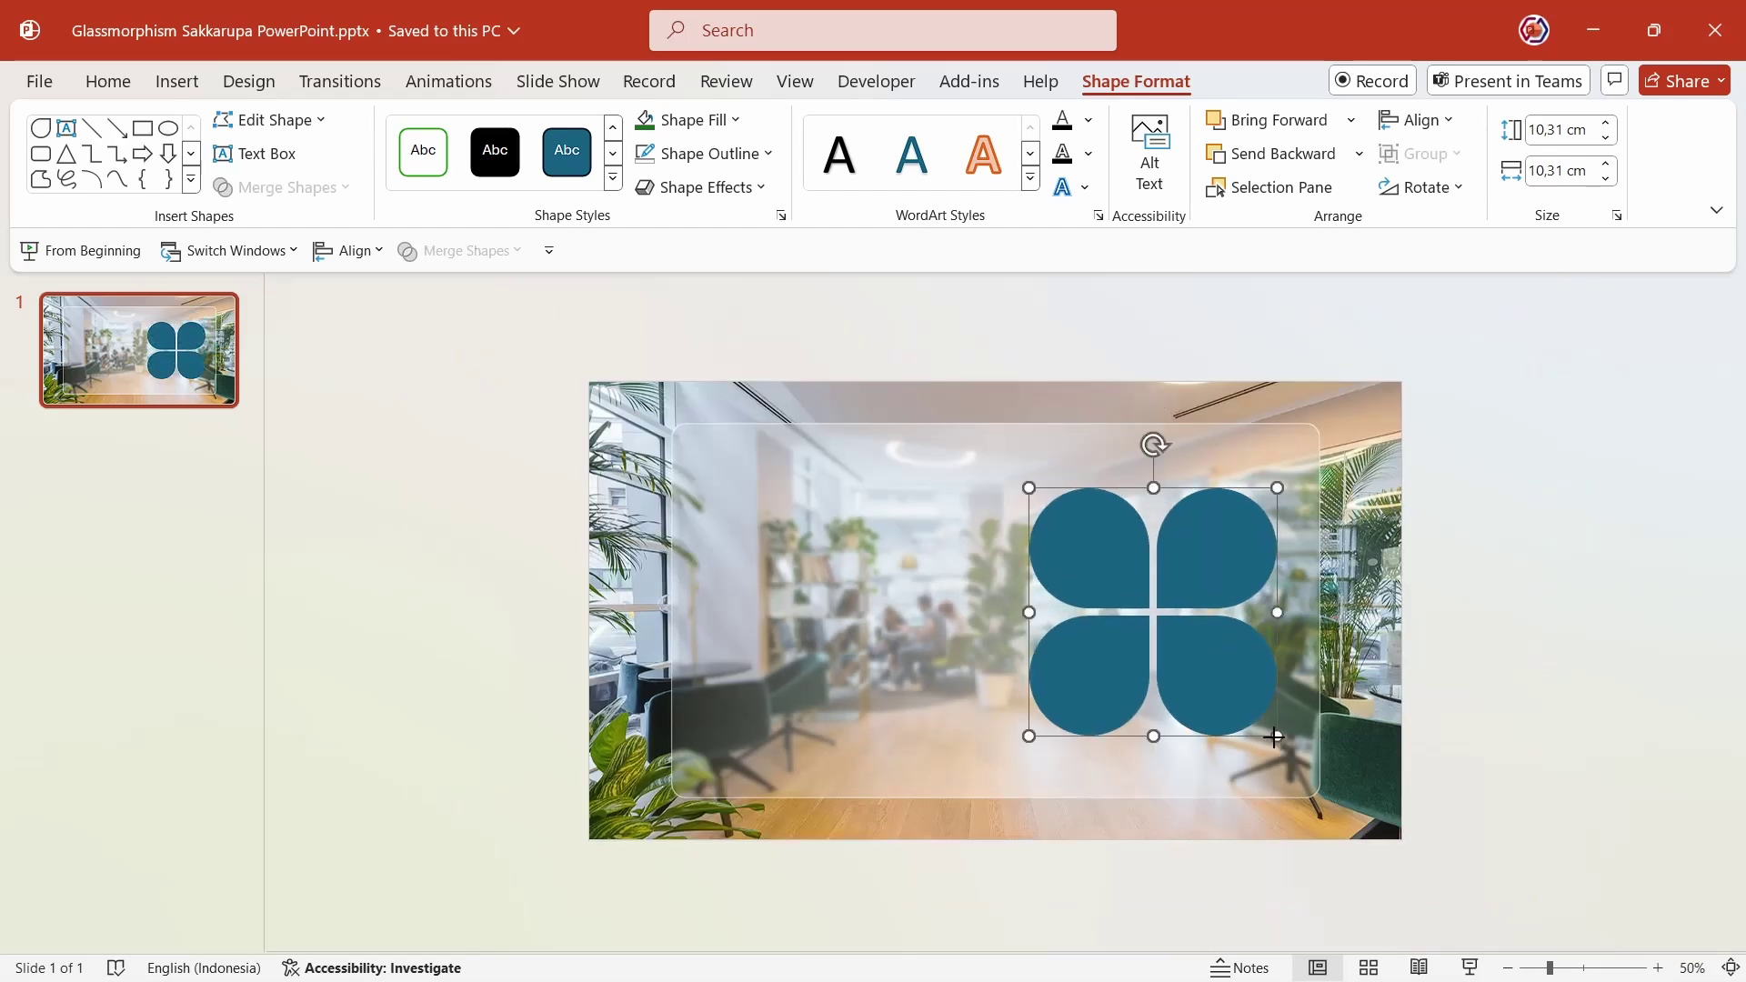
pyautogui.moveTo(1275, 737); pyautogui.dragTo(1258, 717)
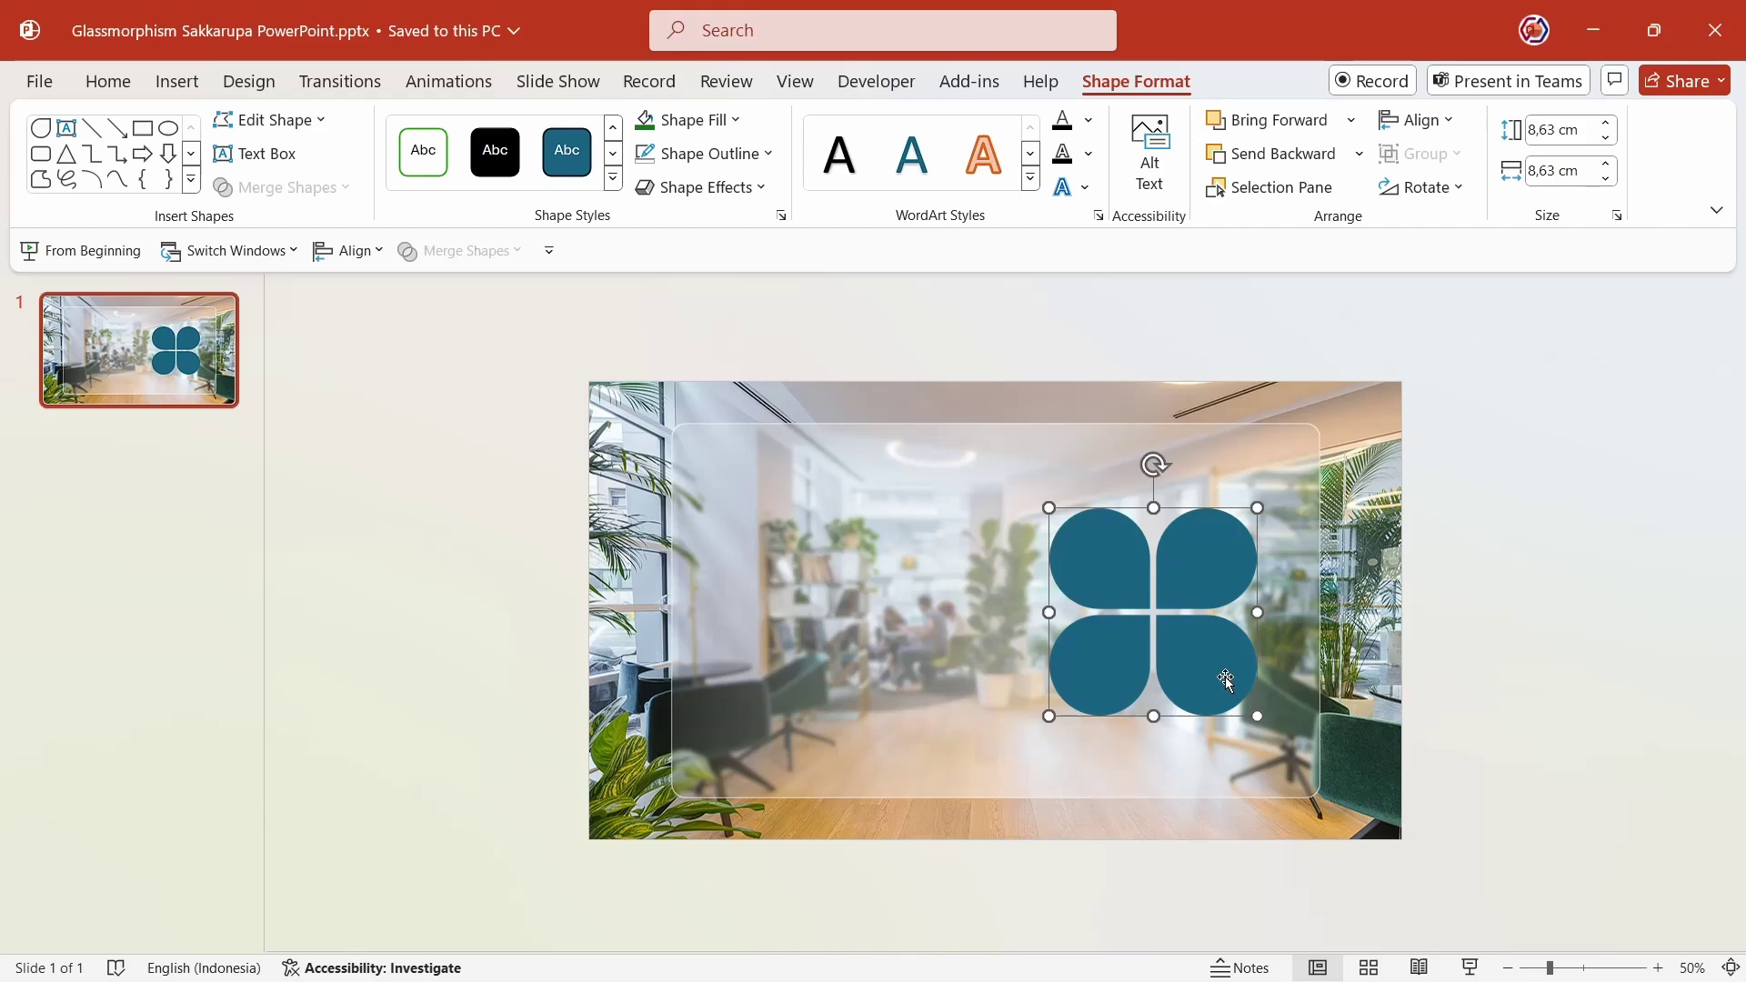
pyautogui.click(177, 81)
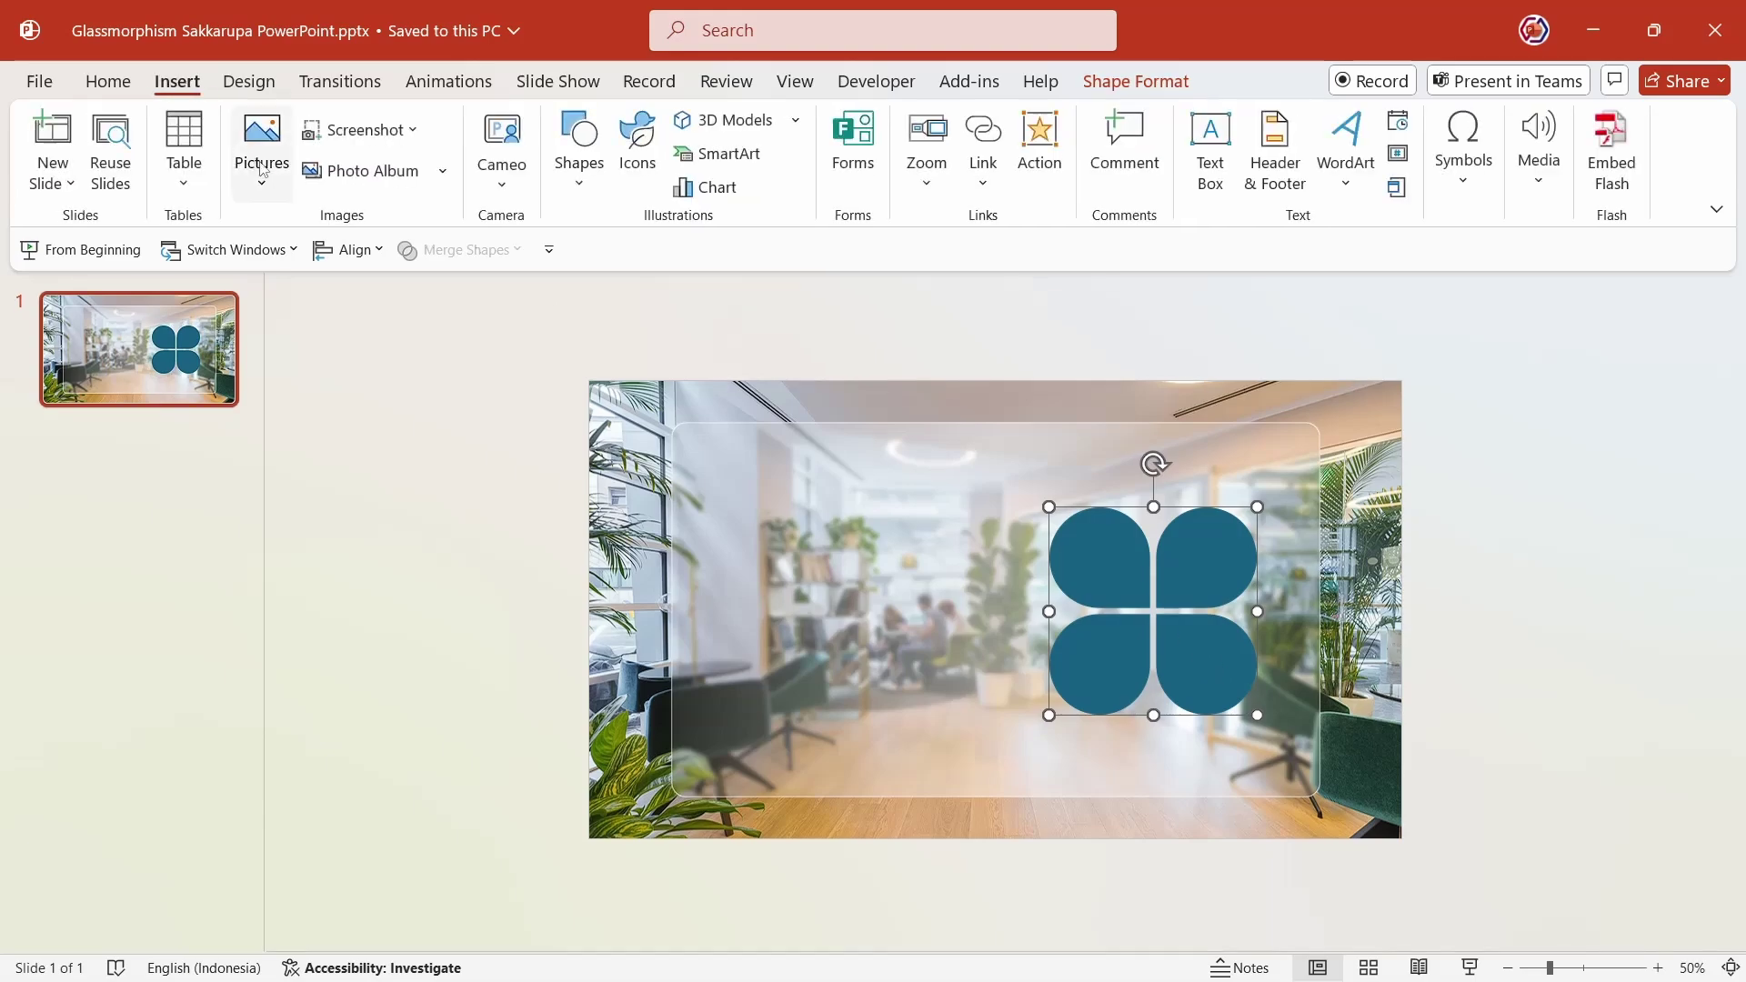
# Insert the desk-and-monitor photo from this computer onto the slide
pyautogui.click(261, 169)
pyautogui.click(297, 261)
pyautogui.scroll(-5, 762, 445)
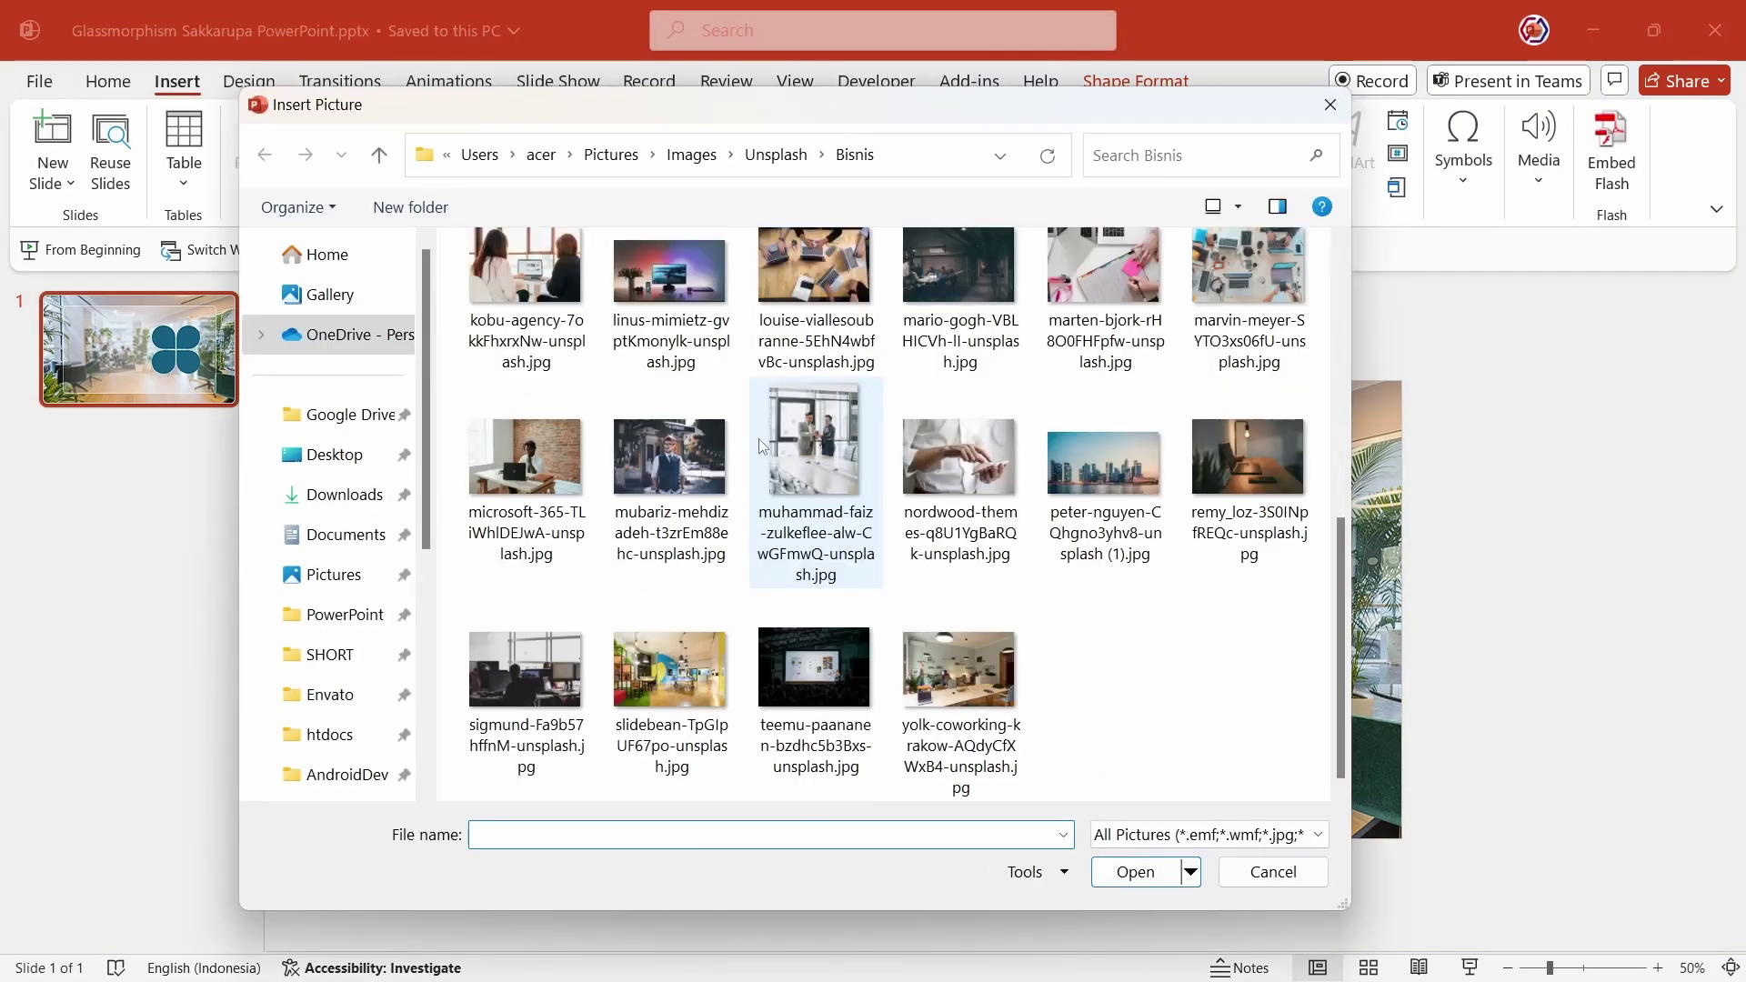
pyautogui.doubleClick(679, 276)
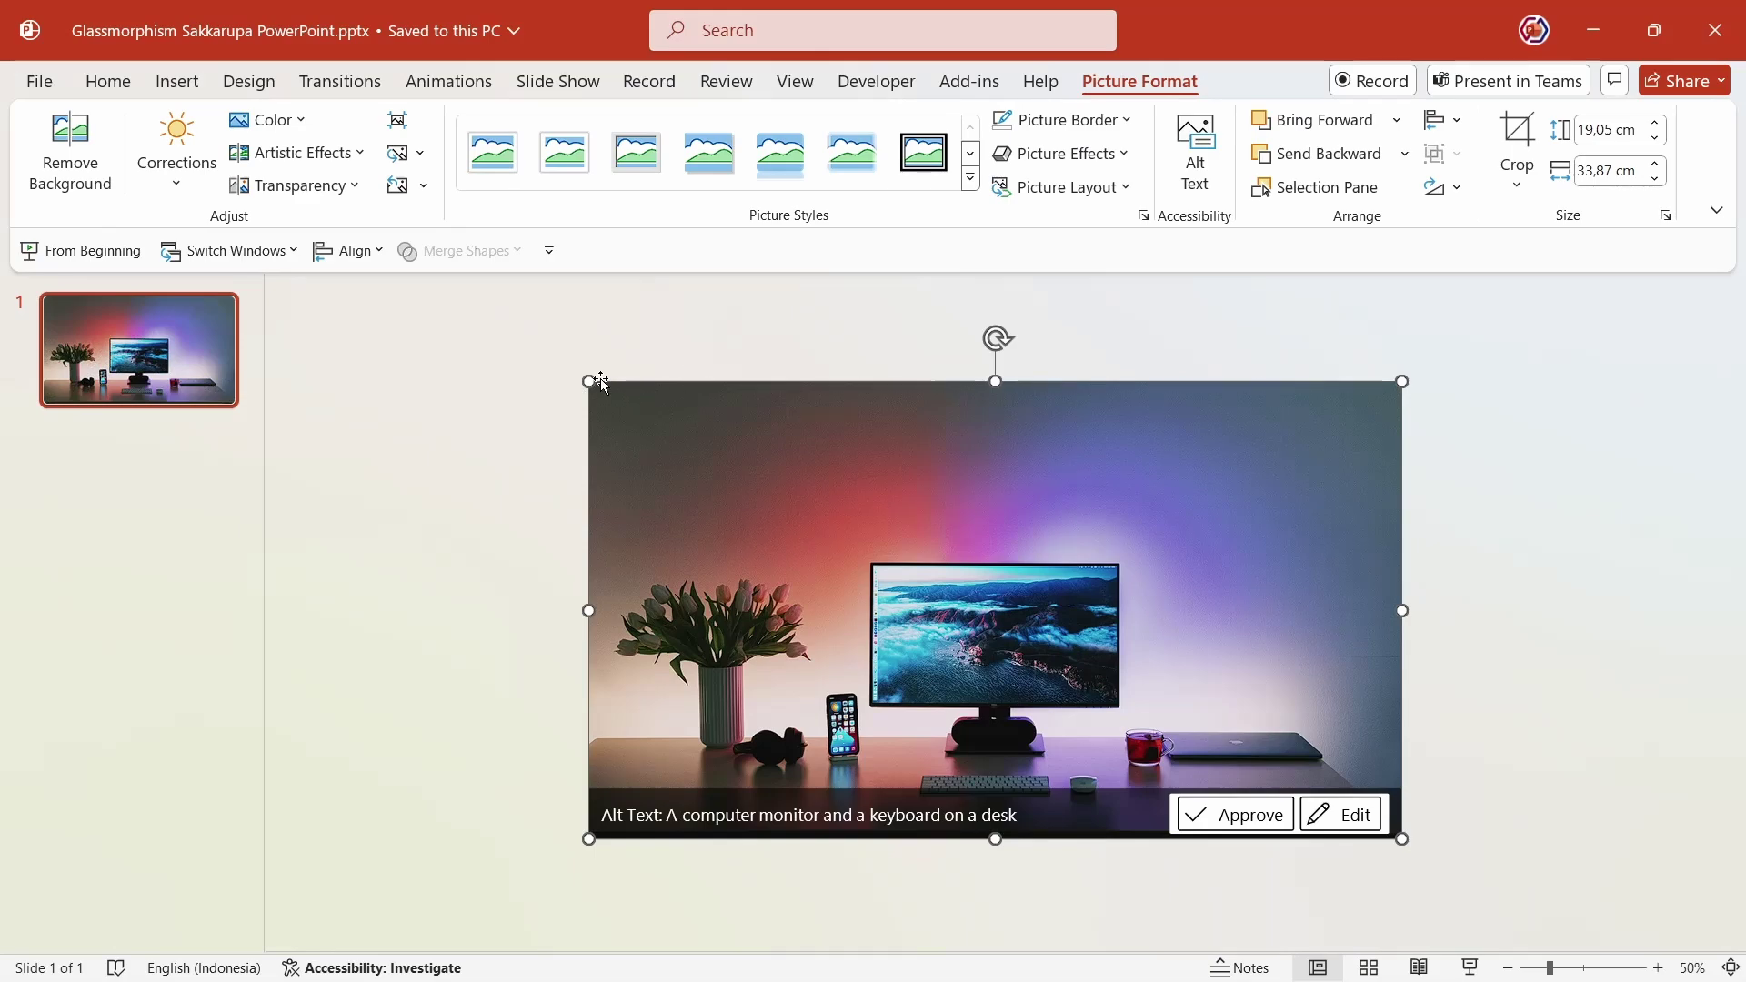
# Resize the photo to 9.7 by 17.24 cm over the flower shape and send it behind
pyautogui.moveTo(603, 383); pyautogui.dragTo(1142, 693)
pyautogui.moveTo(1182, 727); pyautogui.dragTo(1053, 534)
pyautogui.moveTo(1295, 654)
pyautogui.mouseDown()
pyautogui.moveTo(1262, 652)
pyautogui.moveTo(1421, 742)
pyautogui.mouseUp()
pyautogui.moveTo(1335, 648); pyautogui.dragTo(1281, 637)
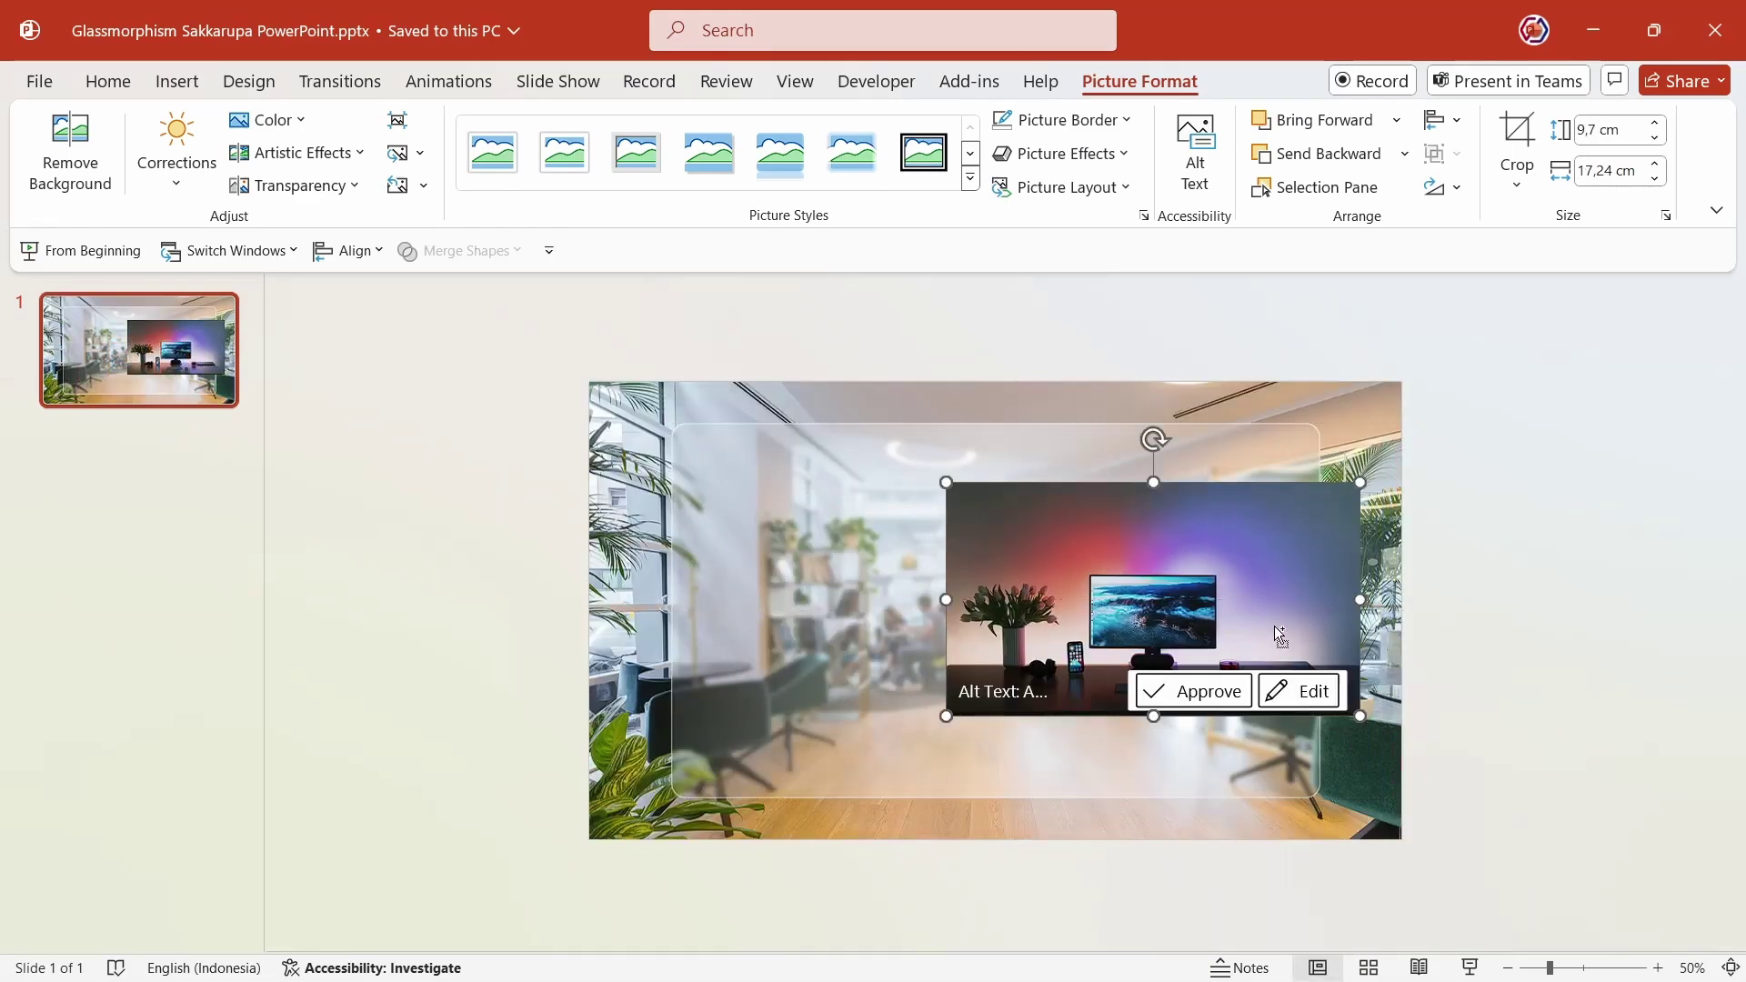
pyautogui.hotkey('ctrl', '[')
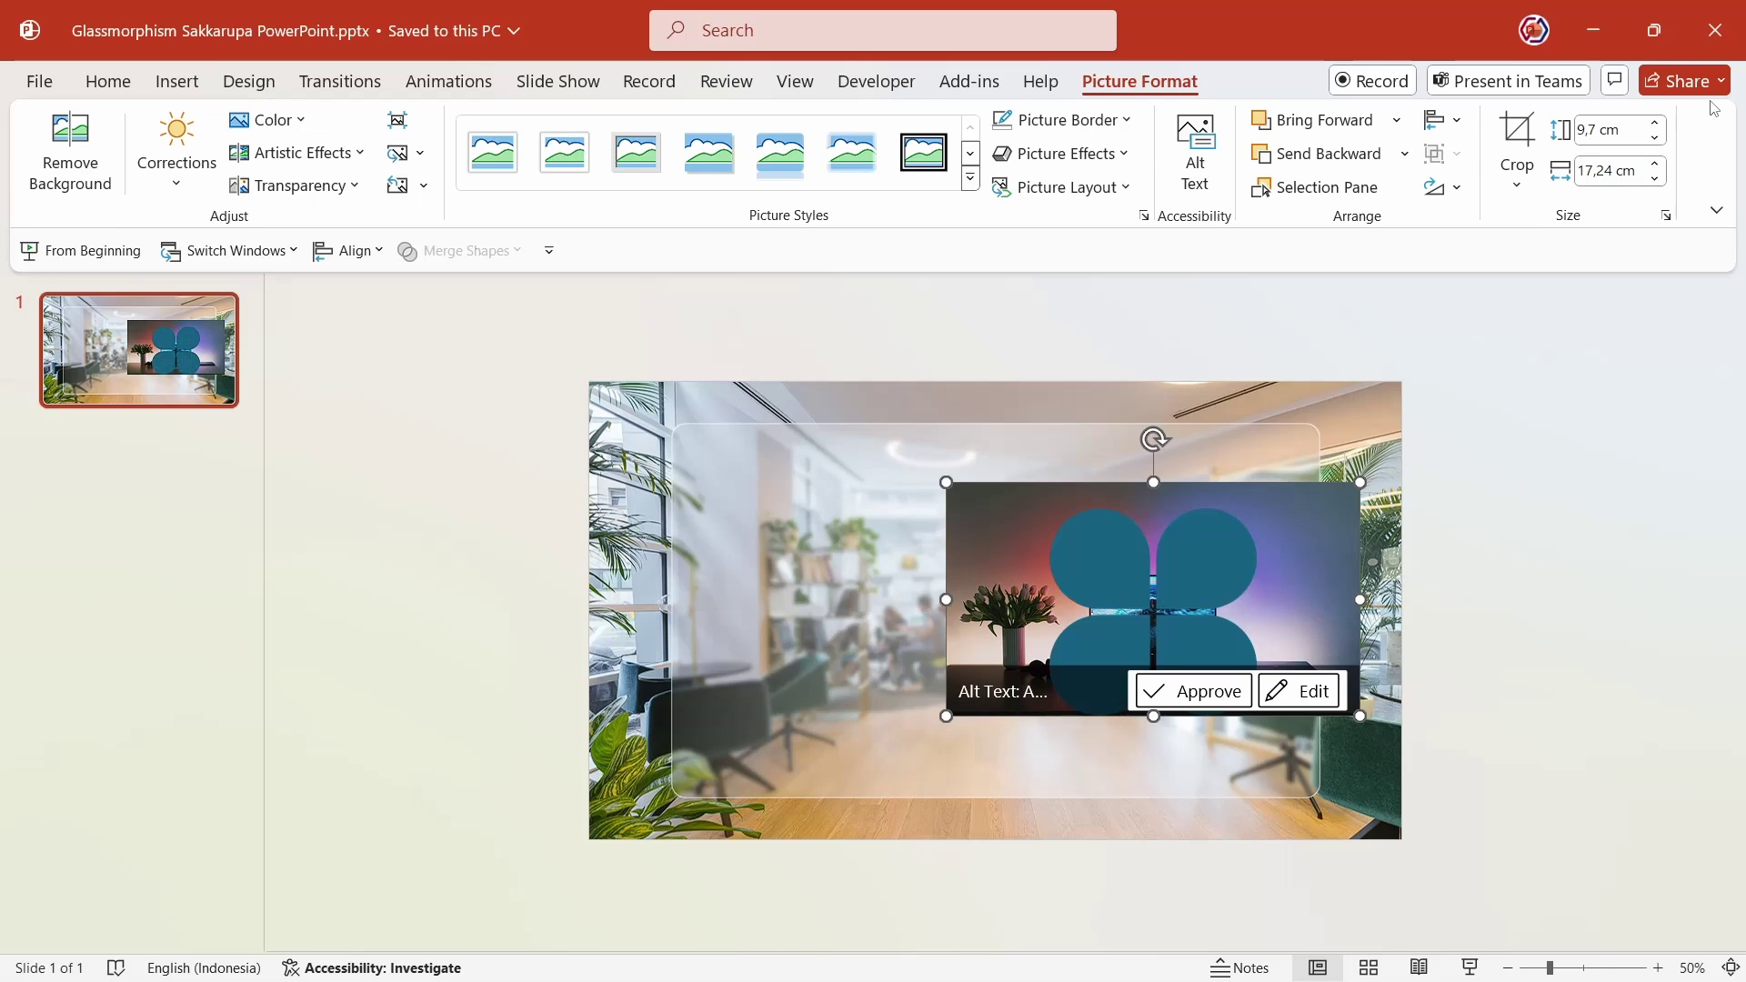
# Intersect the photo with the flower shape and apply an outer shadow preset
pyautogui.keyDown('shift'); pyautogui.click(1215, 559); pyautogui.keyUp('shift')
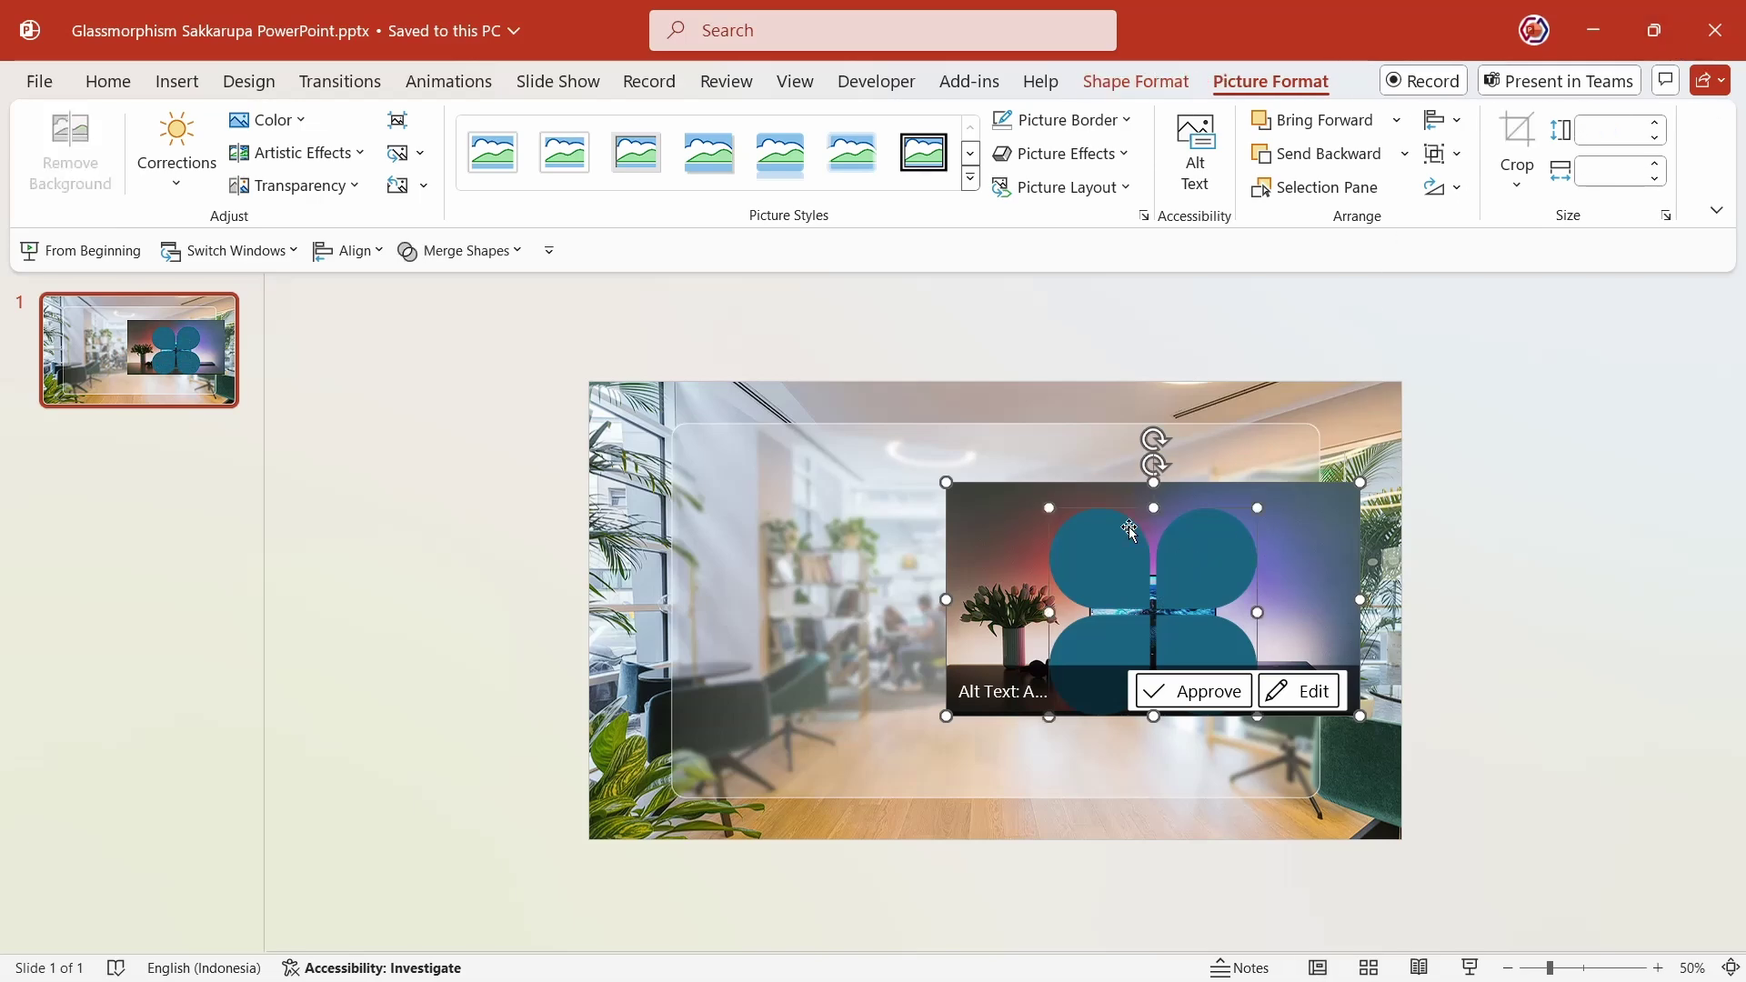
pyautogui.click(1136, 81)
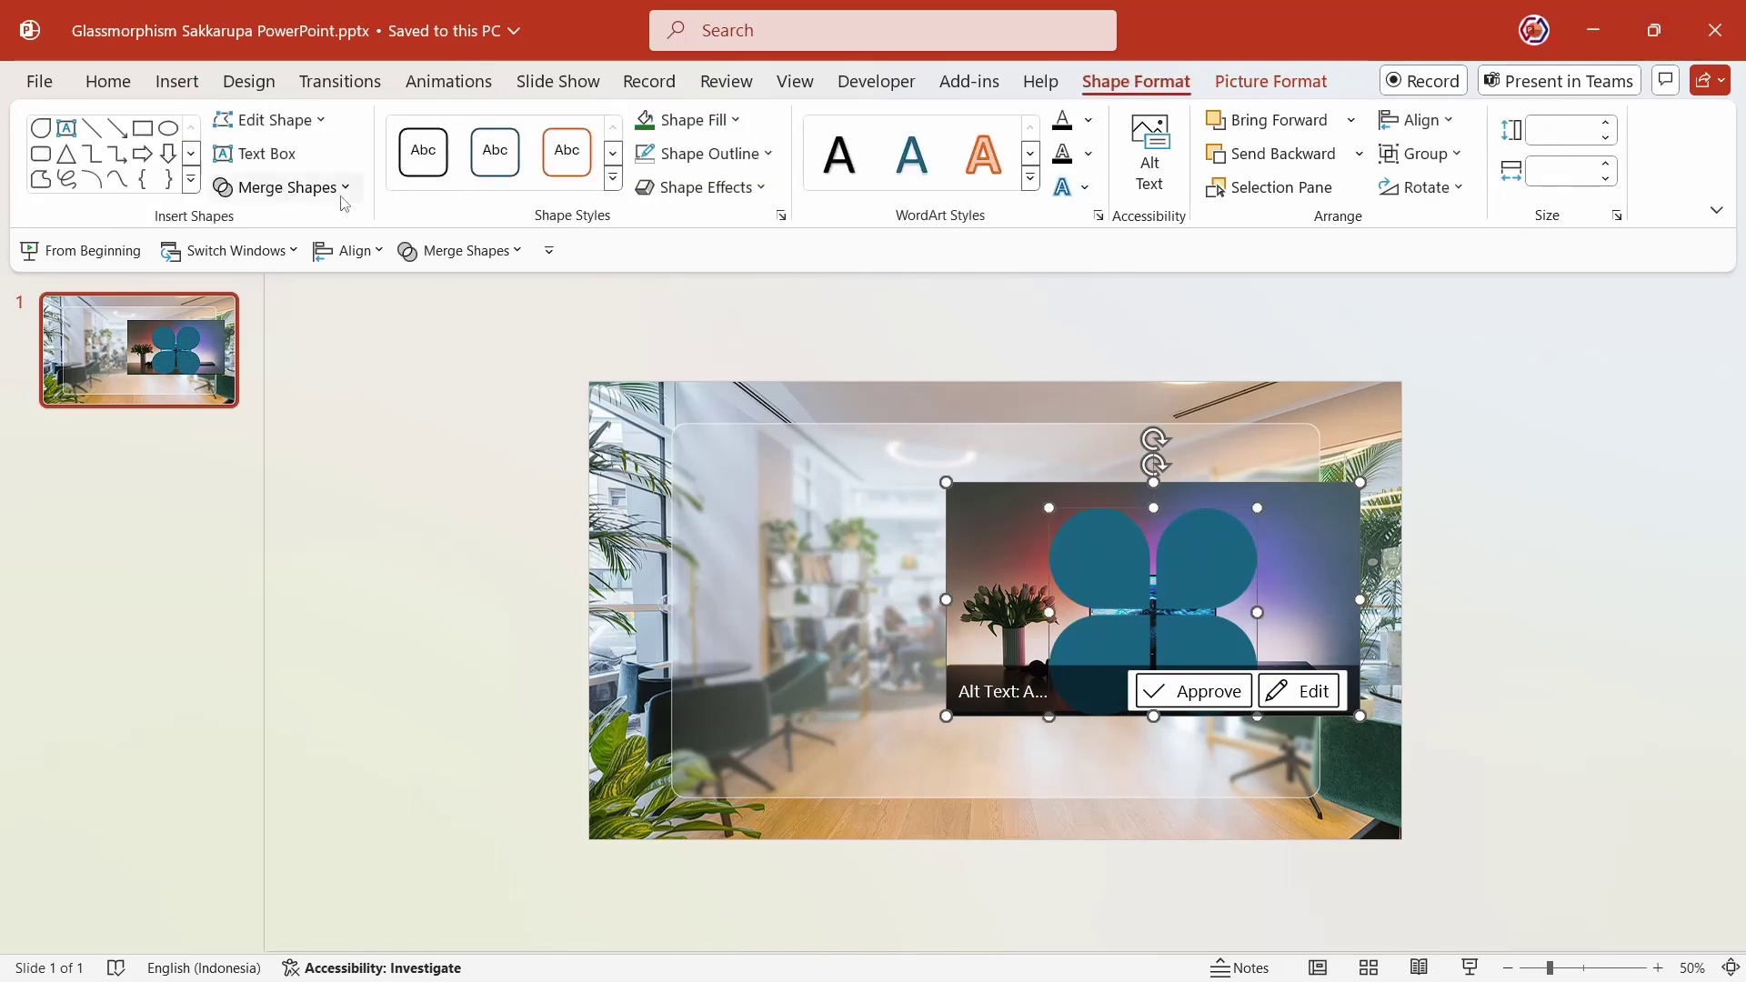
pyautogui.click(305, 189)
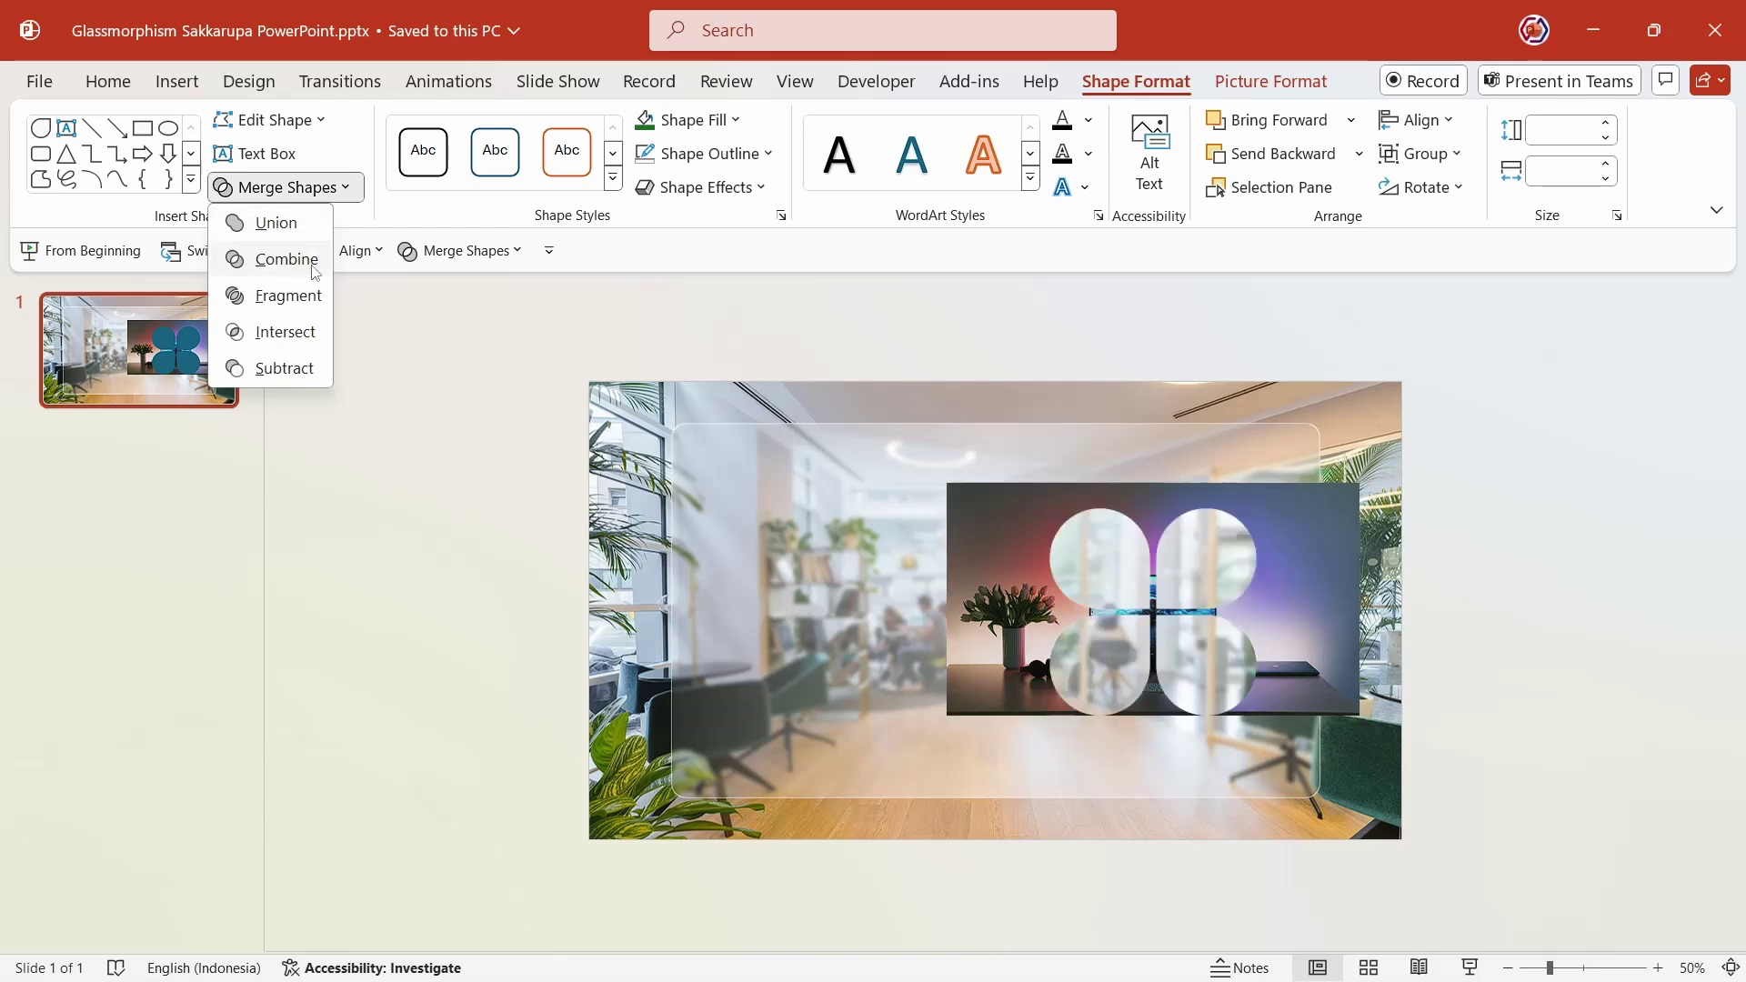
pyautogui.click(285, 332)
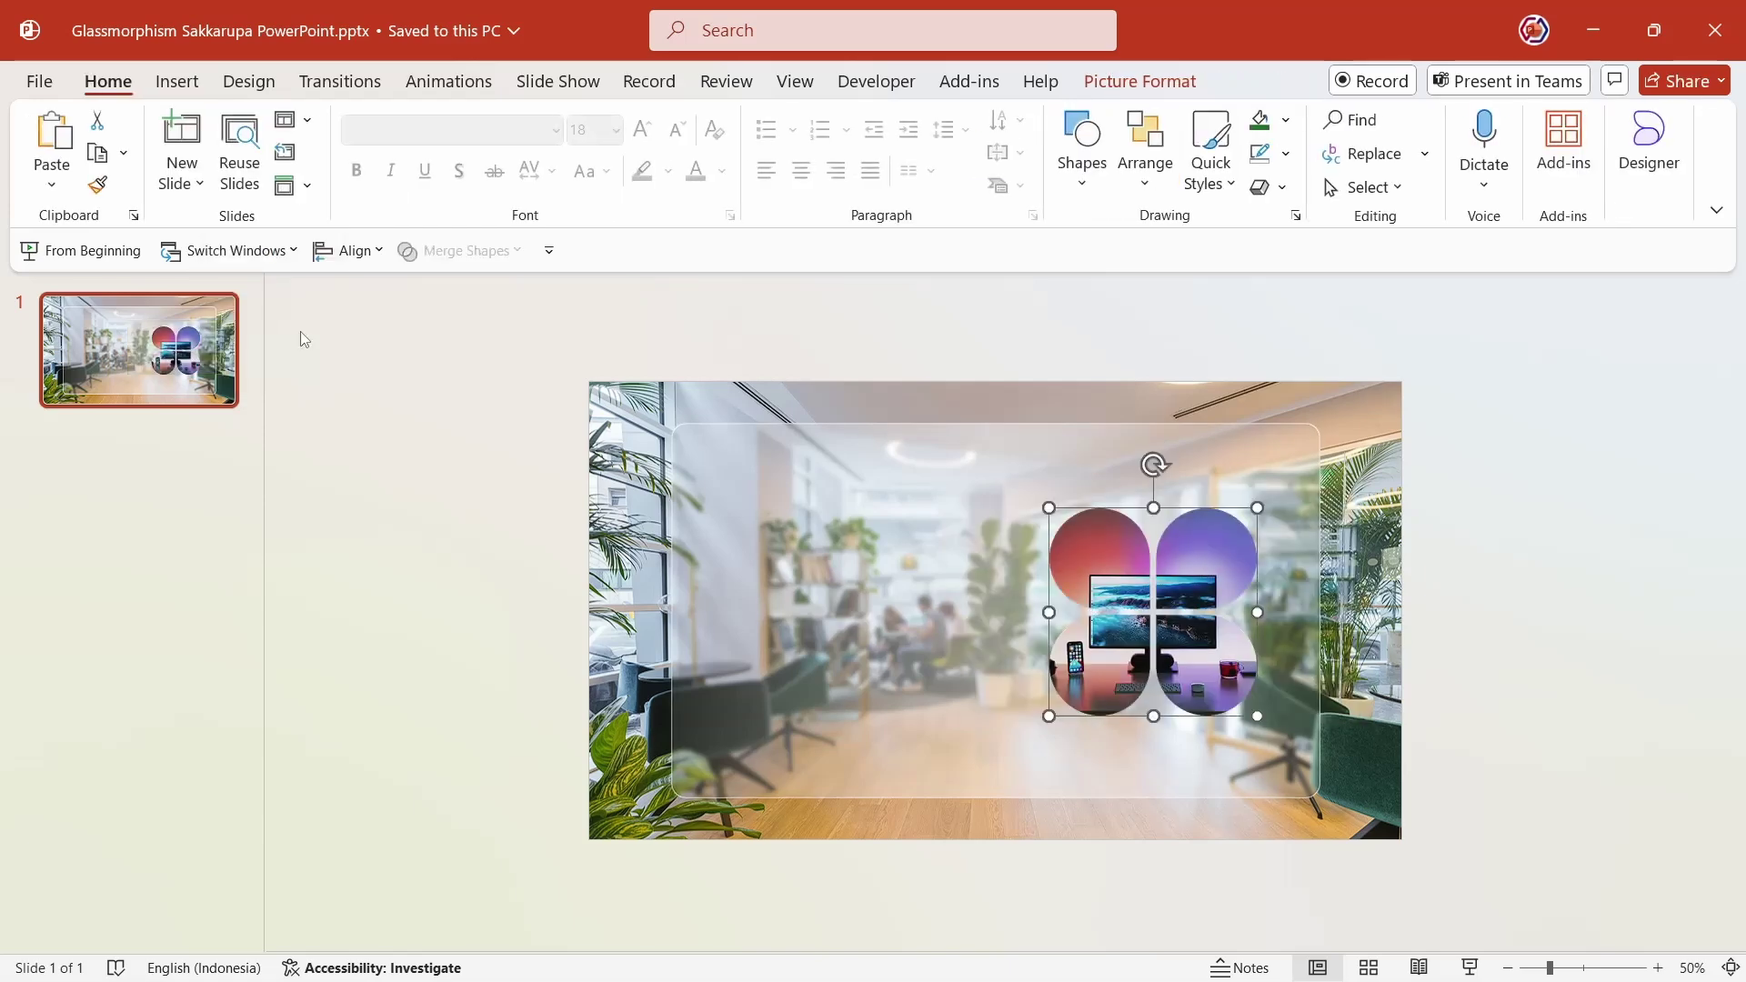
pyautogui.click(1269, 187)
pyautogui.moveTo(1335, 287)
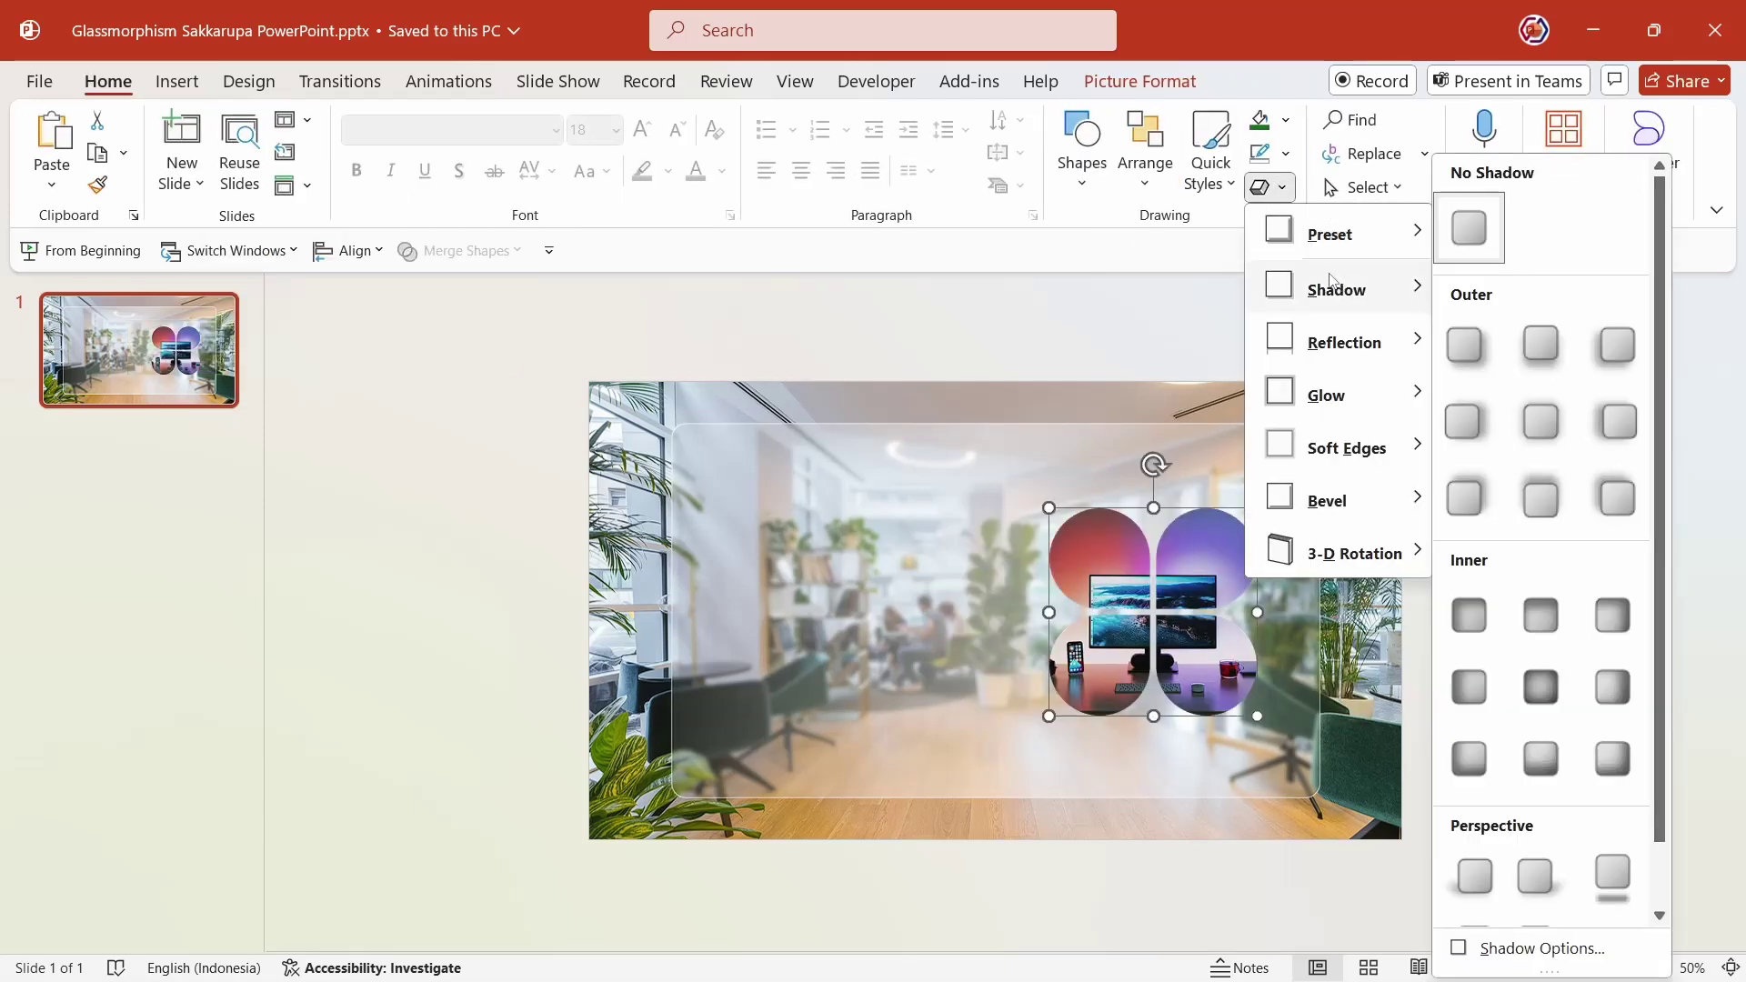
pyautogui.click(1553, 421)
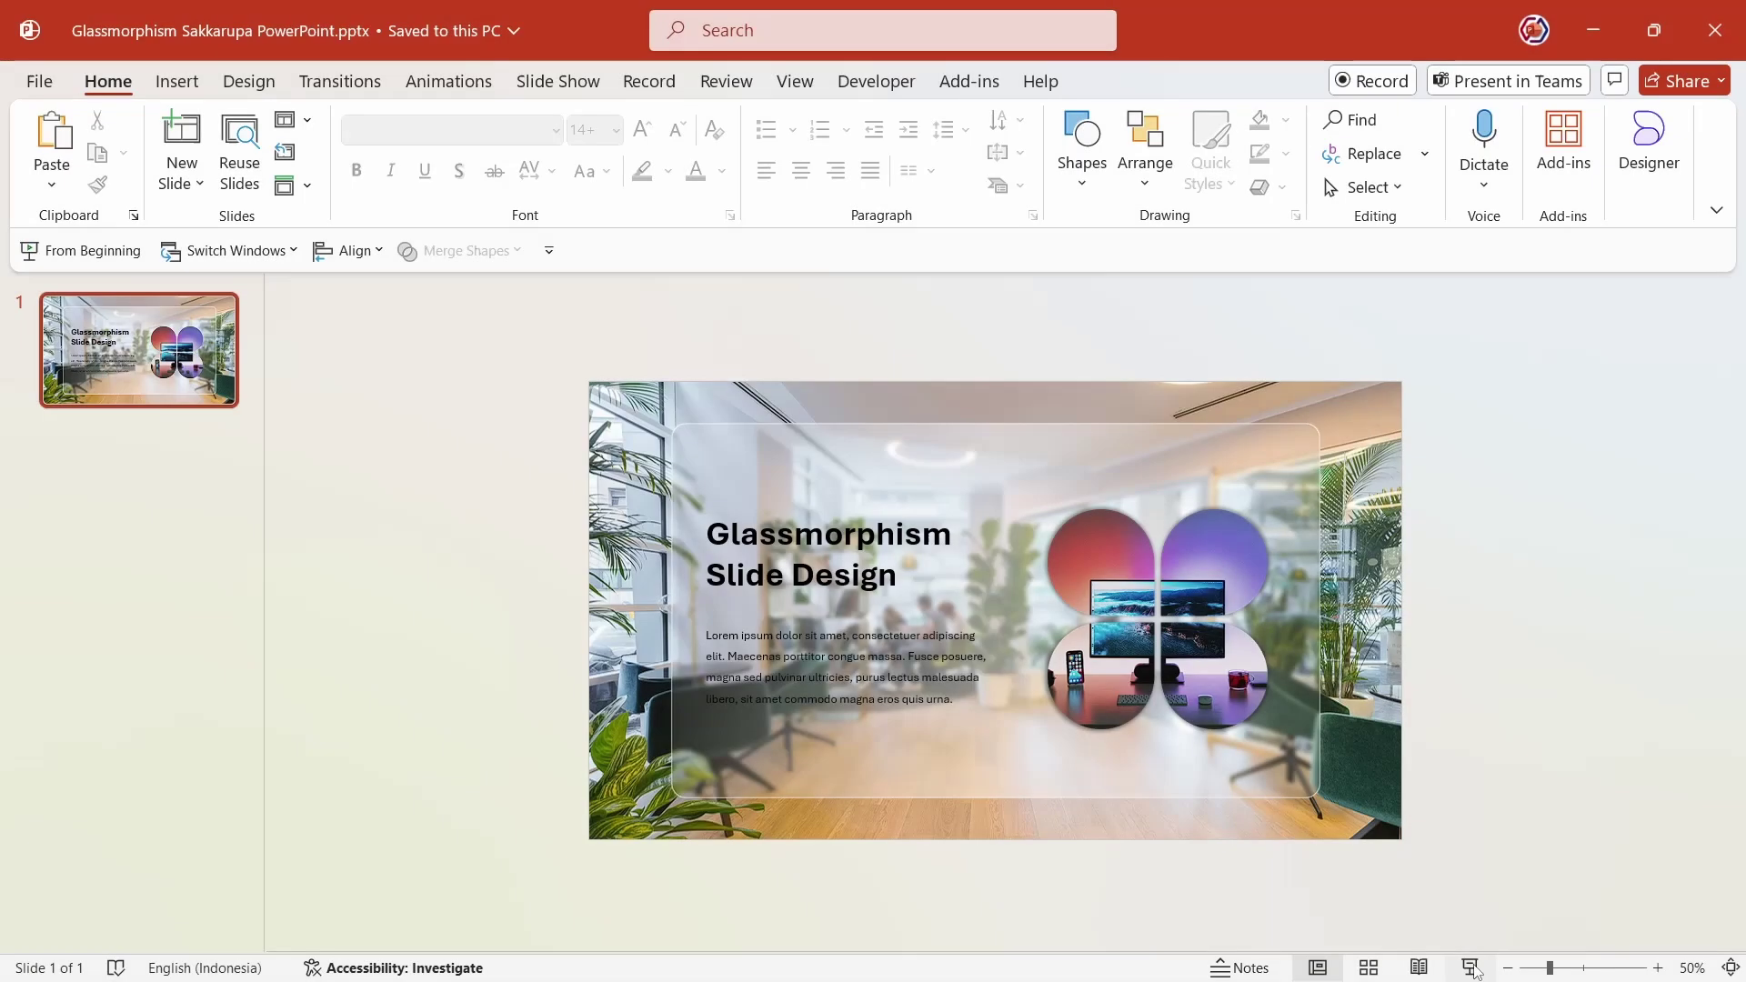
# Run the slideshow full screen, step to the next slide and back to Glassmorphism Slide Design
pyautogui.click(1473, 970)
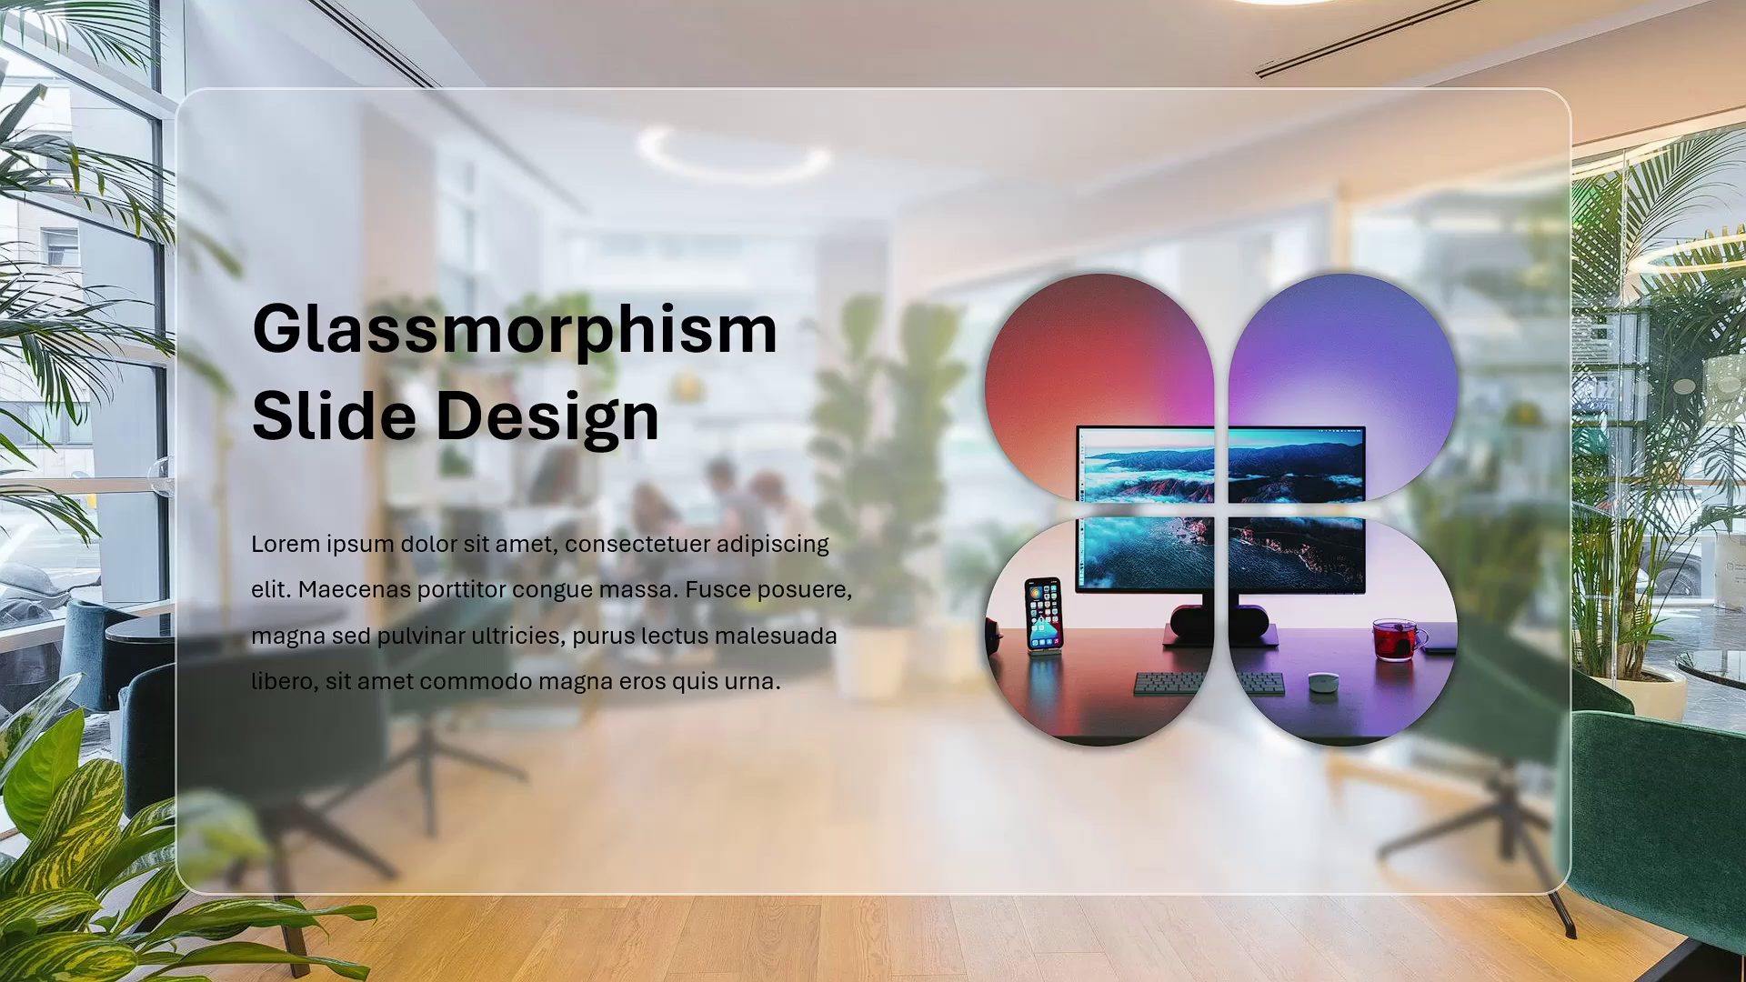
pyautogui.press('Right')
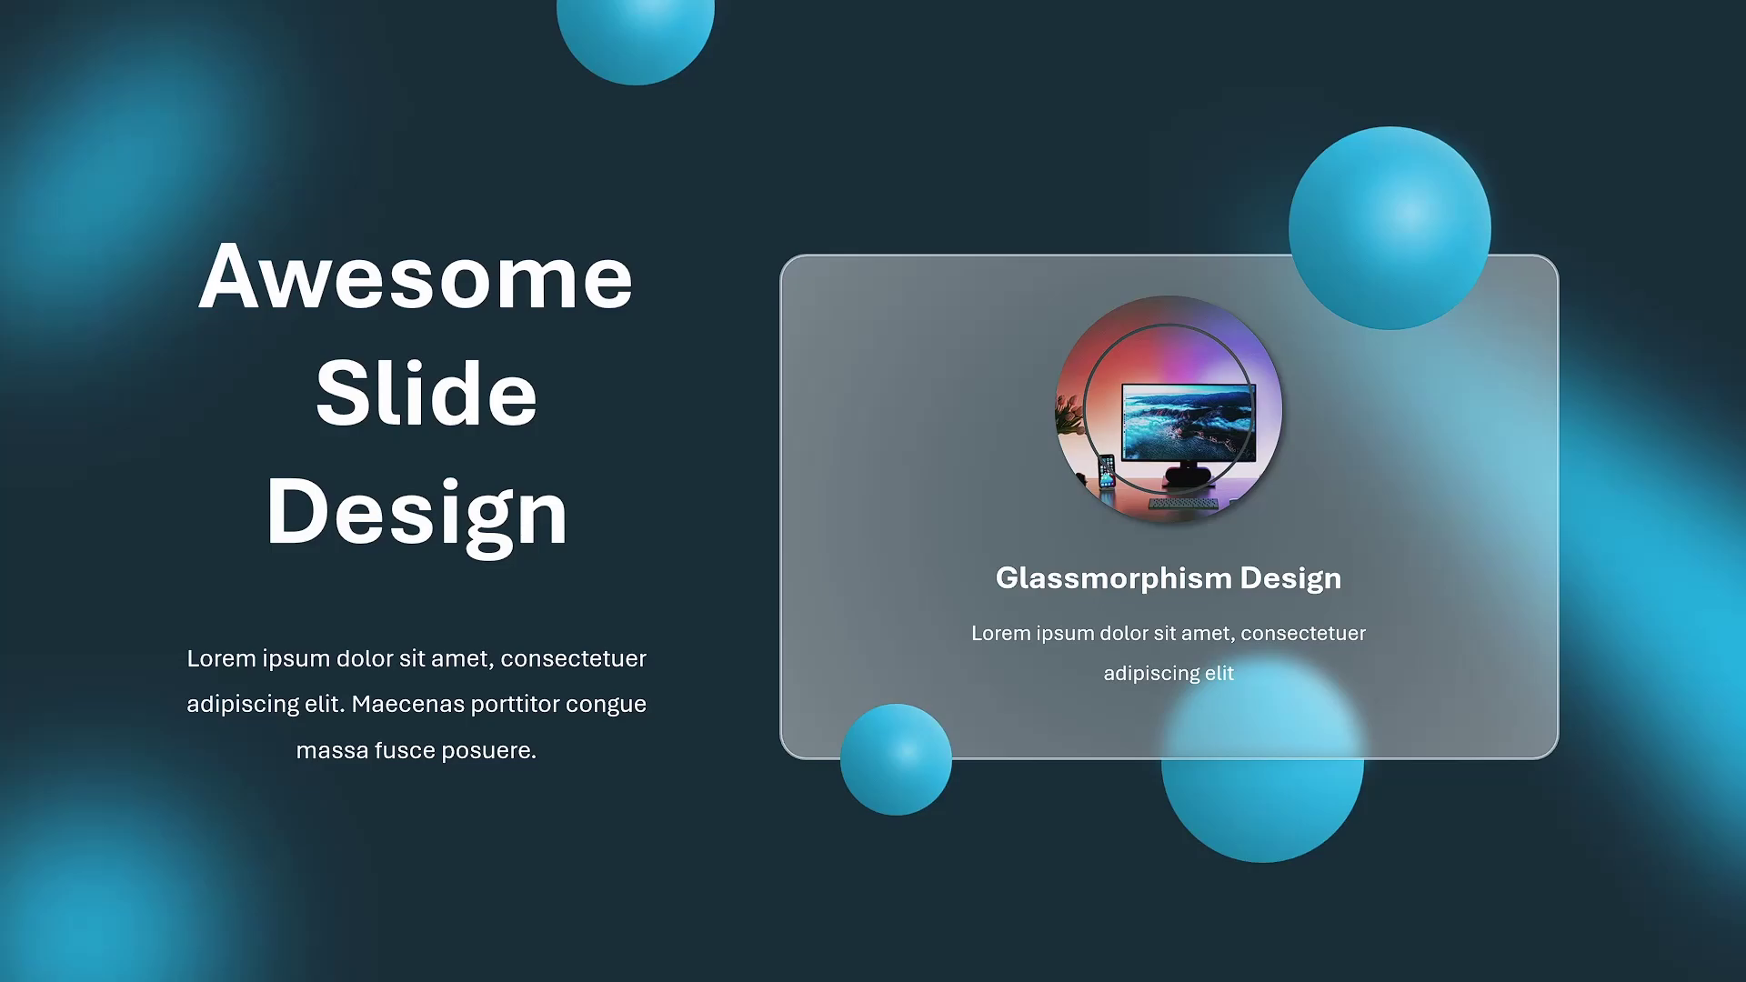
pyautogui.press('Right')
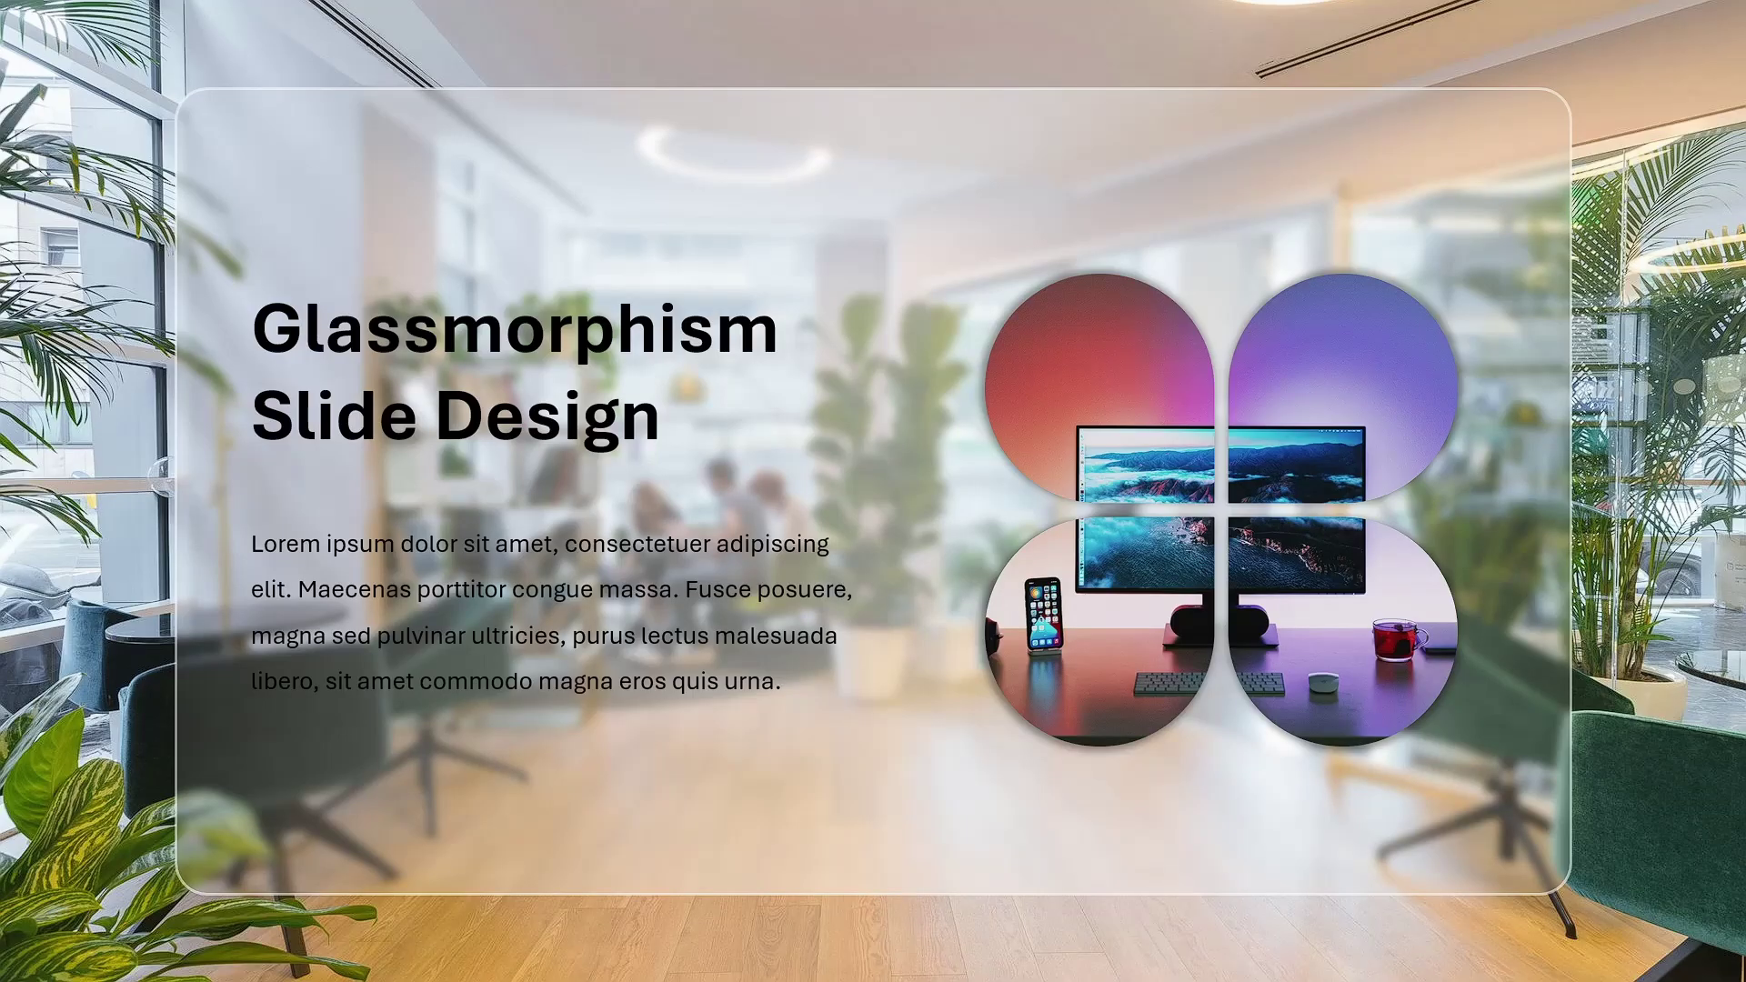